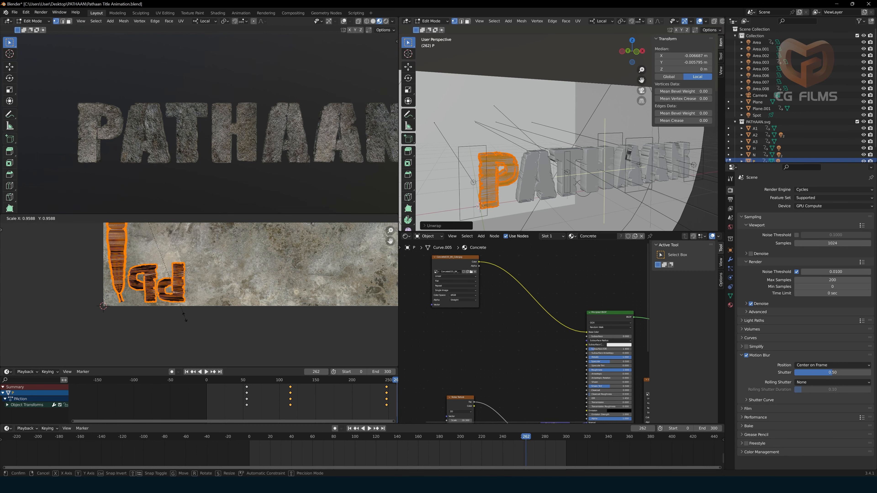
# Scale the letter P's UV islands by about 0.96 over the concrete texture and check the surface on the title letters
pyautogui.click(184, 315)
pyautogui.scroll(5, 183, 149)
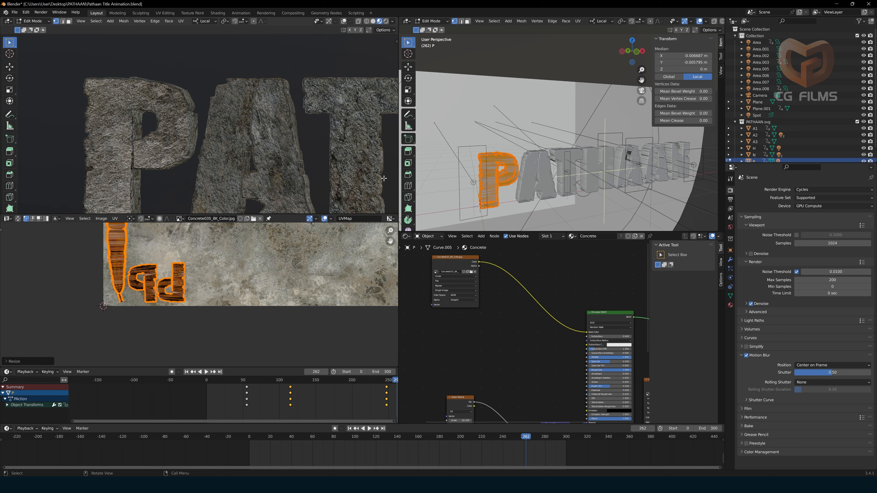
pyautogui.scroll(-5, 366, 182)
pyautogui.scroll(2, 276, 173)
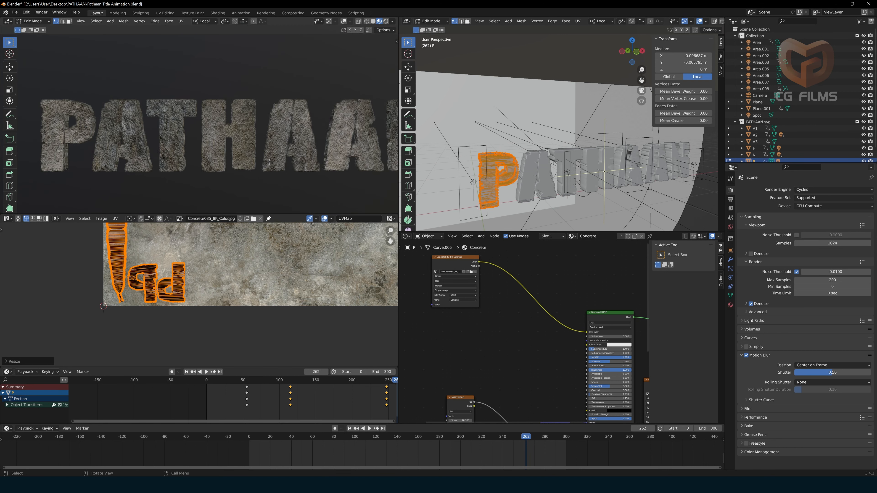
pyautogui.keyDown('shift'); pyautogui.moveTo(307, 168); pyautogui.dragTo(282, 171, button='middle'); pyautogui.keyUp('shift')
pyautogui.scroll(-2, 290, 170)
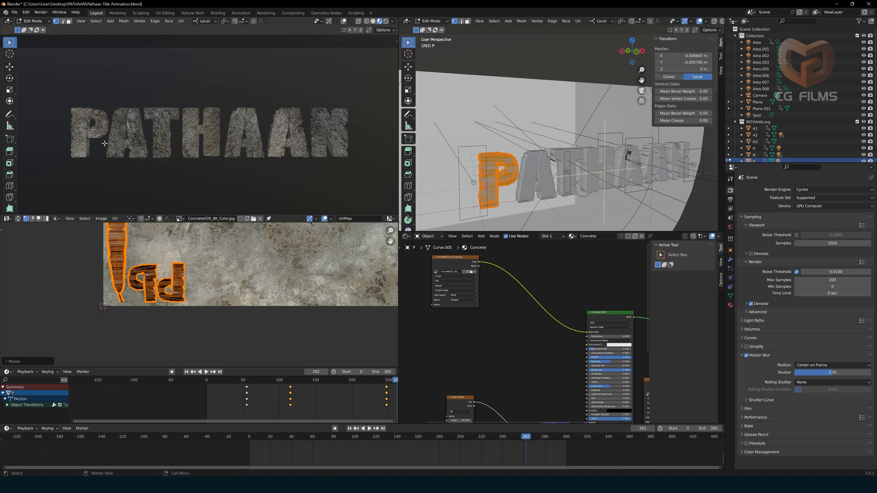
# Examine the Concrete material's color, noise, normal and height texture nodes and how they link to the Bump node
pyautogui.keyDown('shift'); pyautogui.moveTo(550, 353); pyautogui.dragTo(506, 243, button='middle'); pyautogui.keyUp('shift')
pyautogui.keyDown('shift'); pyautogui.moveTo(473, 301); pyautogui.dragTo(519, 371, button='middle'); pyautogui.keyUp('shift')
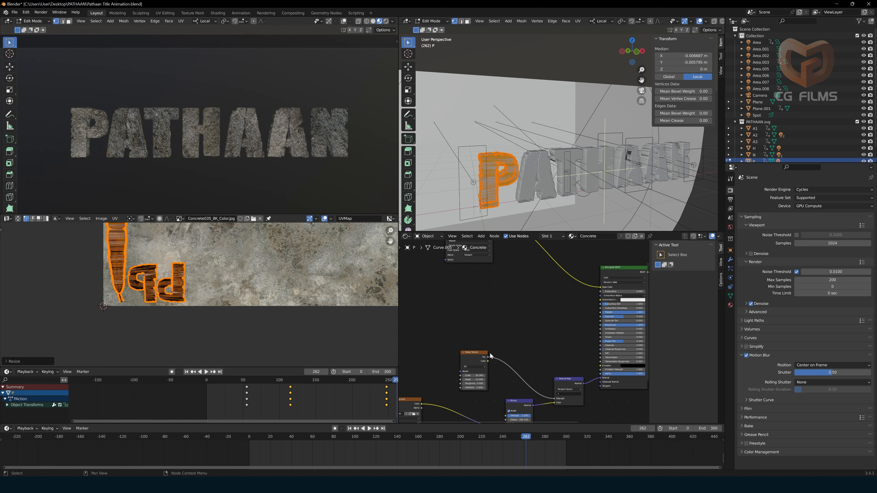
pyautogui.moveTo(490, 353); pyautogui.dragTo(511, 278, button='middle')
pyautogui.moveTo(460, 332); pyautogui.dragTo(505, 291, button='middle')
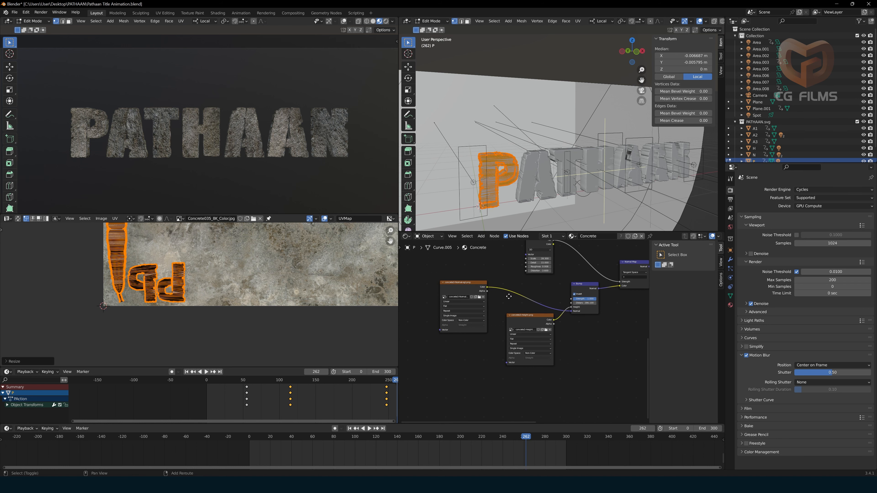
pyautogui.scroll(4, 430, 328)
pyautogui.moveTo(474, 319); pyautogui.dragTo(456, 330, button='middle')
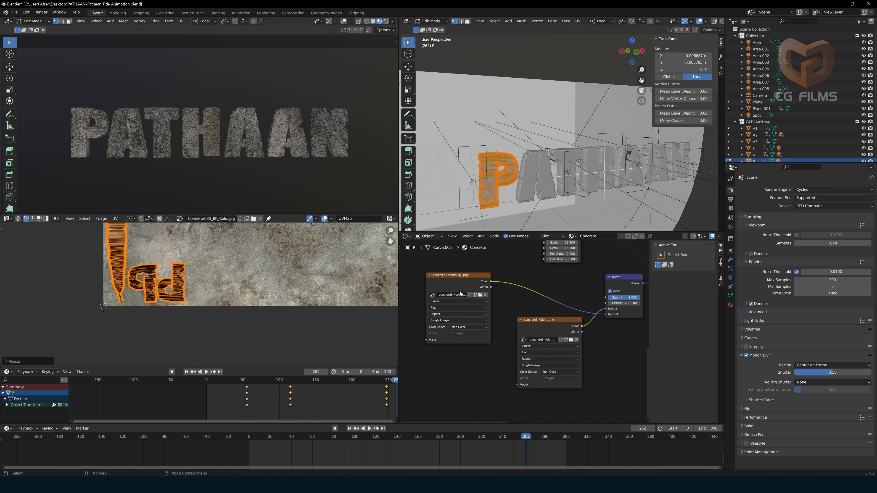
pyautogui.moveTo(538, 256); pyautogui.dragTo(499, 417, button='middle')
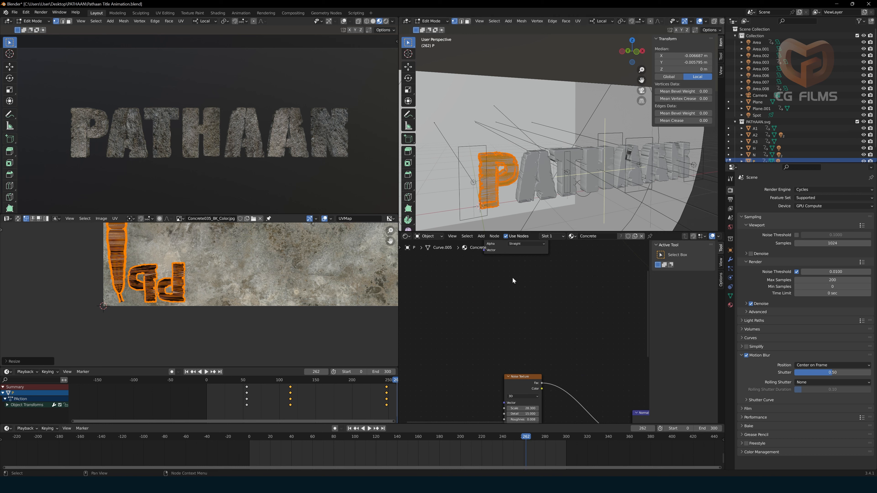
pyautogui.moveTo(512, 277); pyautogui.dragTo(503, 353, button='middle')
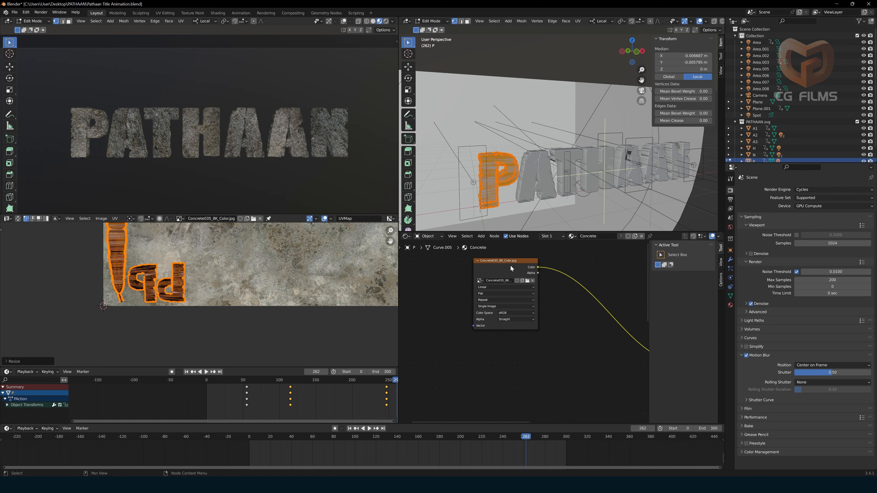
pyautogui.moveTo(453, 387); pyautogui.dragTo(518, 241, button='middle')
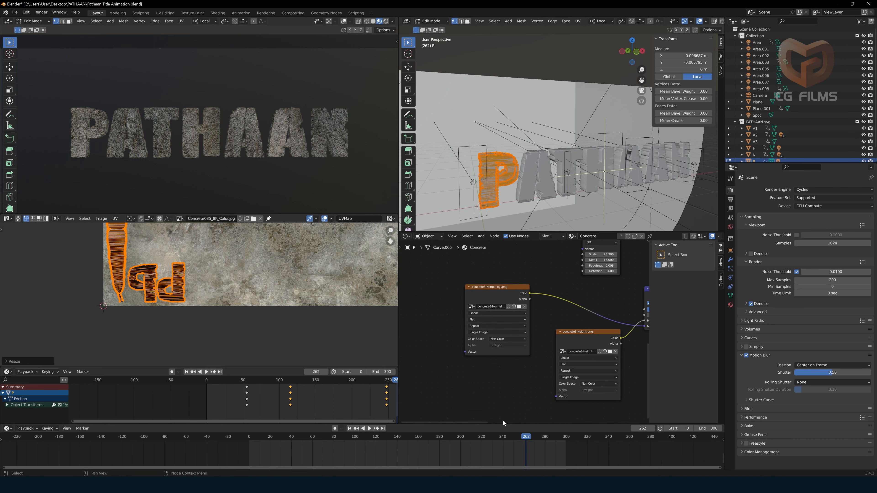
pyautogui.moveTo(495, 370); pyautogui.dragTo(458, 364, button='middle')
pyautogui.scroll(3, 446, 299)
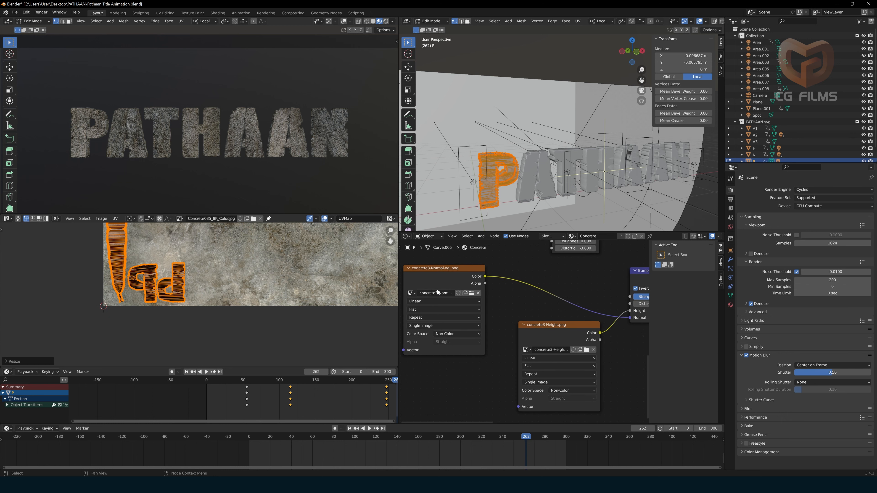
pyautogui.moveTo(439, 289); pyautogui.dragTo(461, 294, button='middle')
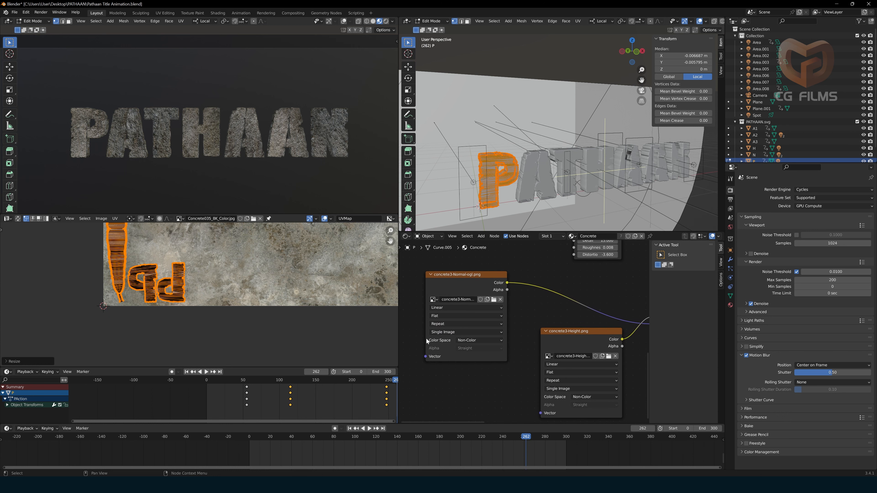
# Browse the concrete3 texture folder as large thumbnails from the normal map node, highlight the ao and albedo images, and close without loading
pyautogui.click(494, 300)
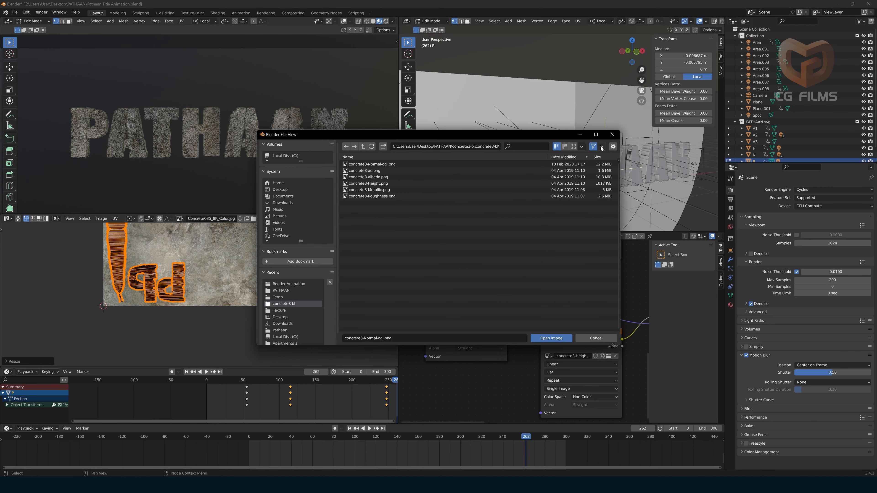
pyautogui.click(582, 147)
pyautogui.click(573, 147)
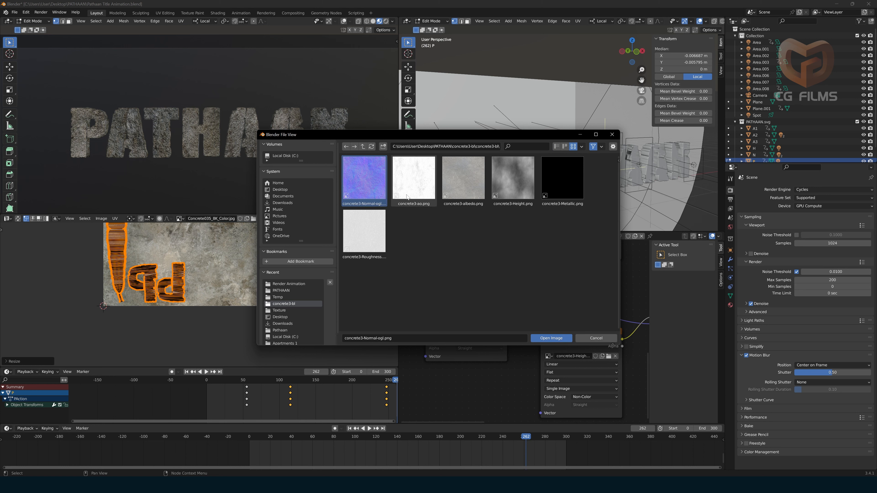
pyautogui.click(422, 190)
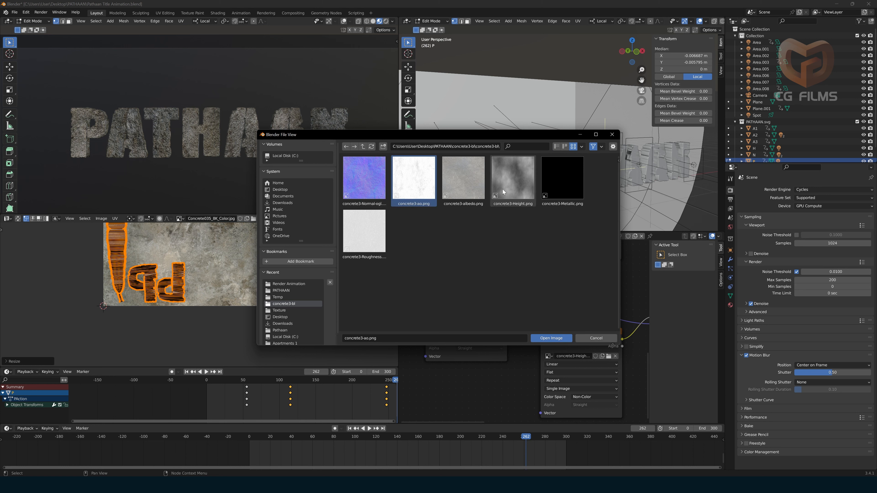
pyautogui.click(455, 194)
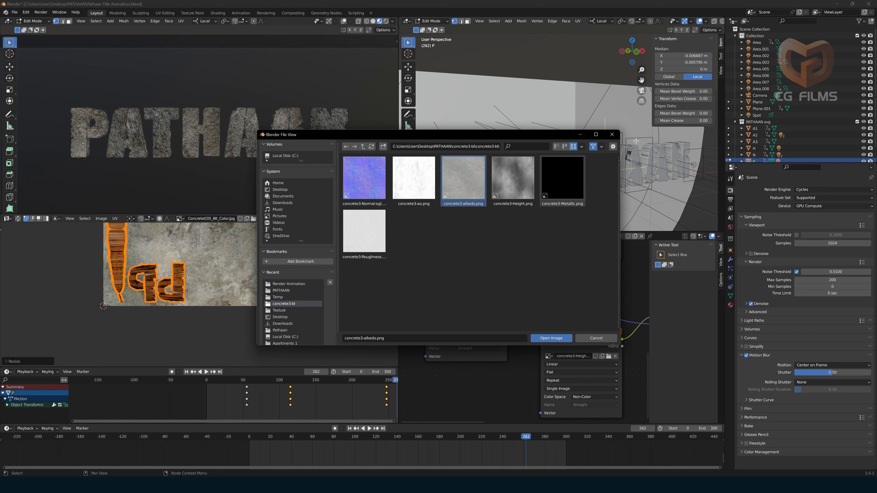
pyautogui.click(612, 134)
# Examine the path from the height texture through the Bump, Normal Map and Principled BSDF nodes, plus the displacement image feeding the Material Output
pyautogui.moveTo(555, 340); pyautogui.dragTo(485, 349, button='middle')
pyautogui.scroll(-5, 524, 337)
pyautogui.moveTo(554, 339)
pyautogui.mouseDown(button='middle')
pyautogui.moveTo(586, 367)
pyautogui.moveTo(574, 380)
pyautogui.moveTo(576, 352)
pyautogui.moveTo(557, 362)
pyautogui.moveTo(580, 345)
pyautogui.moveTo(592, 350)
pyautogui.moveTo(561, 384)
pyautogui.moveTo(562, 348)
pyautogui.mouseUp(button='middle')
pyautogui.scroll(-2, 578, 348)
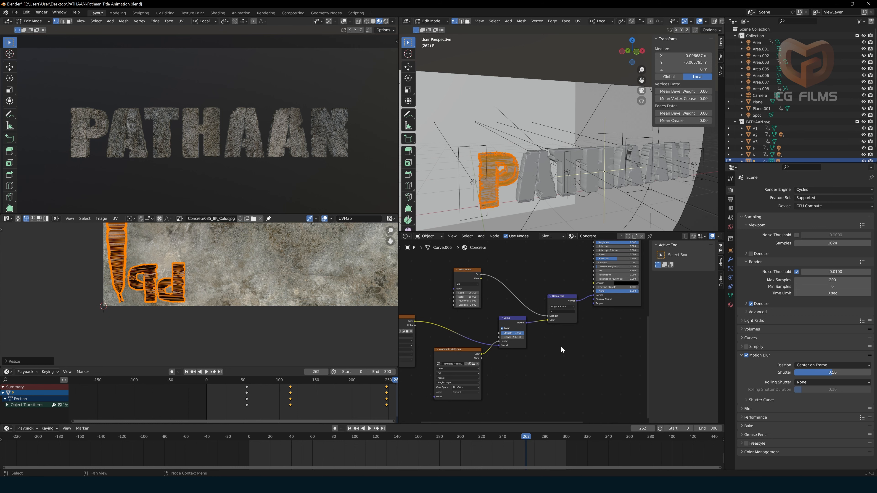
pyautogui.moveTo(561, 347); pyautogui.dragTo(578, 371, button='middle')
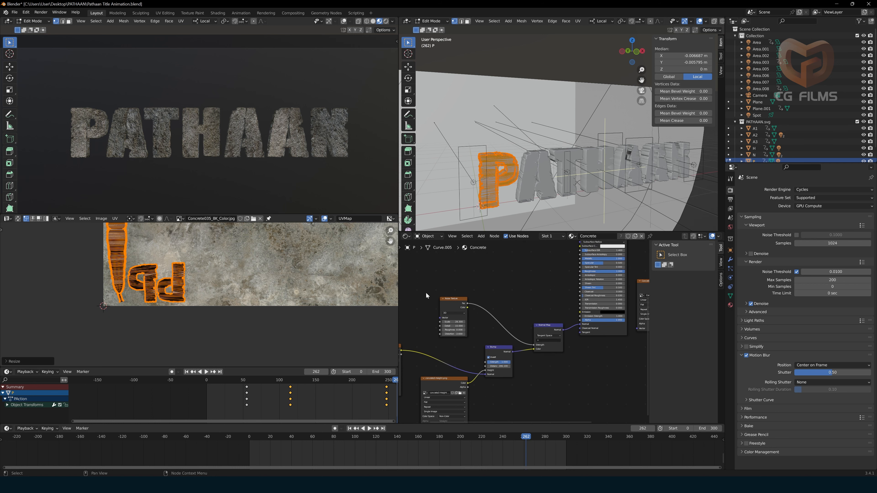
pyautogui.moveTo(469, 337); pyautogui.dragTo(526, 297, button='middle')
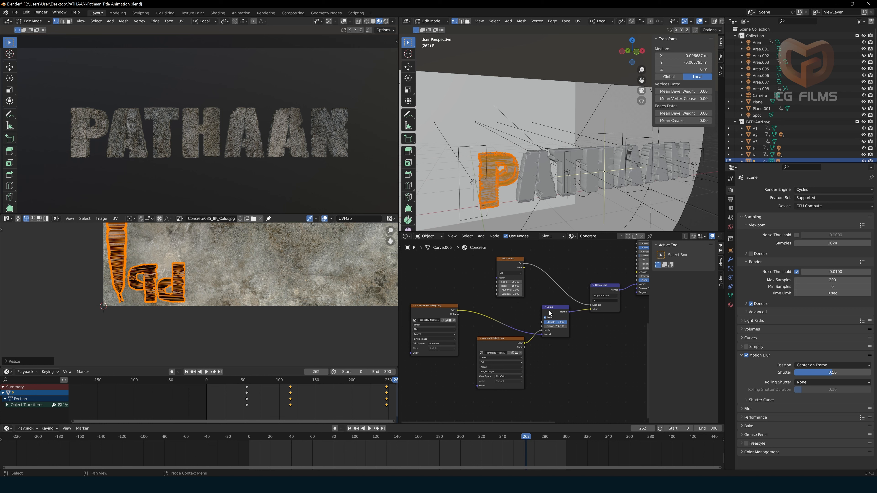
pyautogui.moveTo(553, 340); pyautogui.dragTo(497, 352, button='middle')
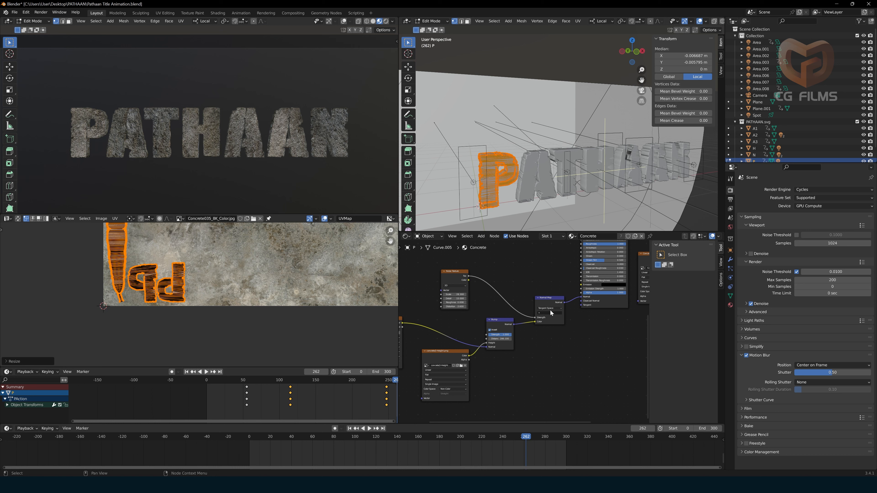
pyautogui.moveTo(551, 311); pyautogui.dragTo(527, 359, button='middle')
pyautogui.moveTo(510, 316); pyautogui.dragTo(419, 330, button='middle')
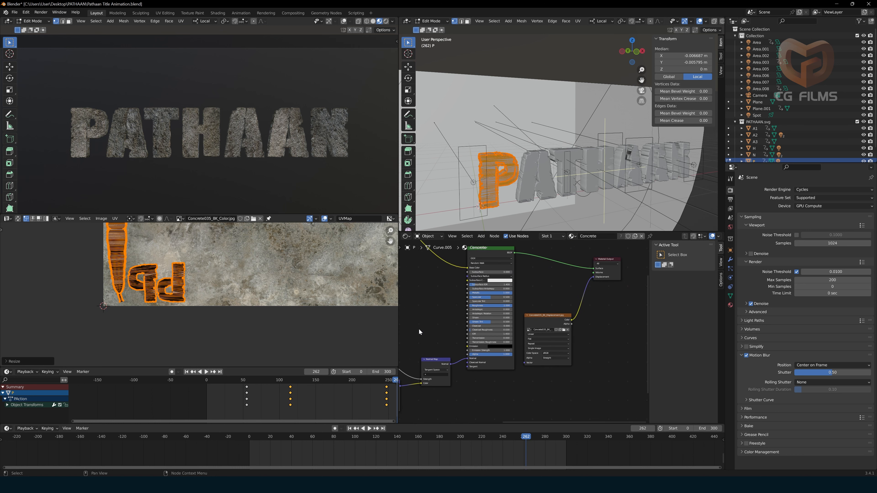
pyautogui.moveTo(548, 344); pyautogui.dragTo(500, 358, button='middle')
pyautogui.scroll(2, 501, 356)
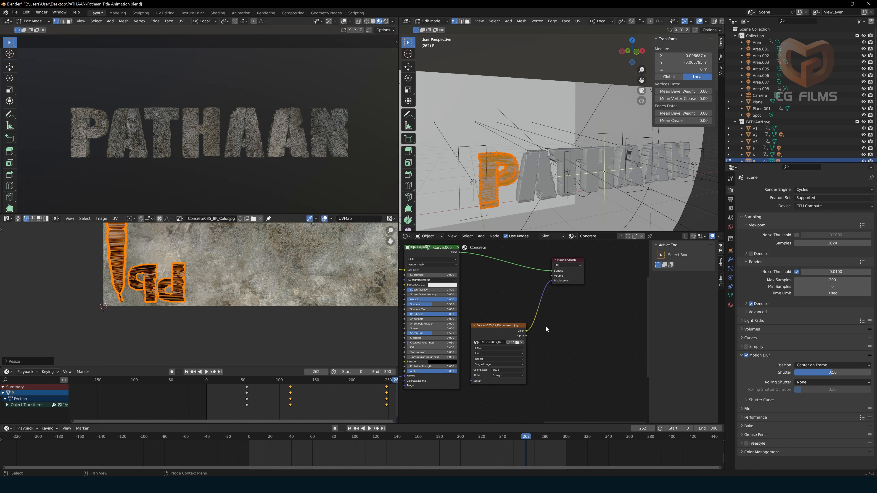
pyautogui.moveTo(546, 327); pyautogui.dragTo(590, 350, button='middle')
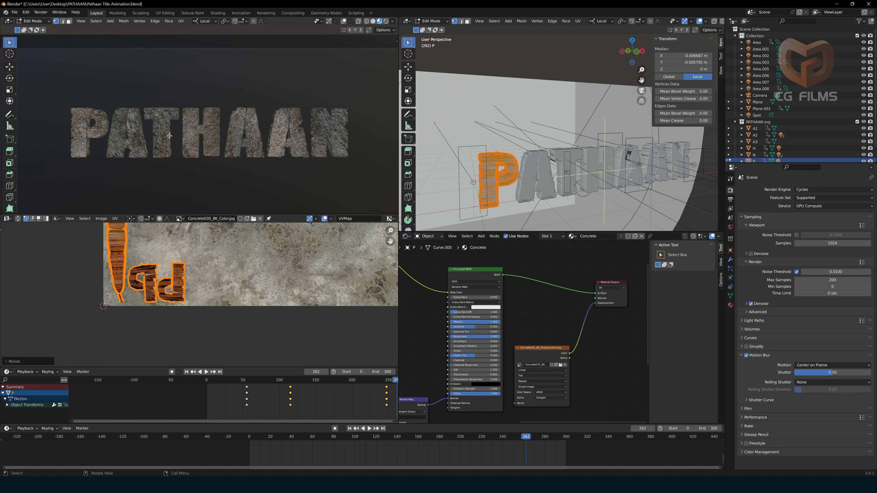
# Inspect the textured title from the front and side, and display it with Rendered viewport shading under the scene lights
pyautogui.scroll(4, 169, 135)
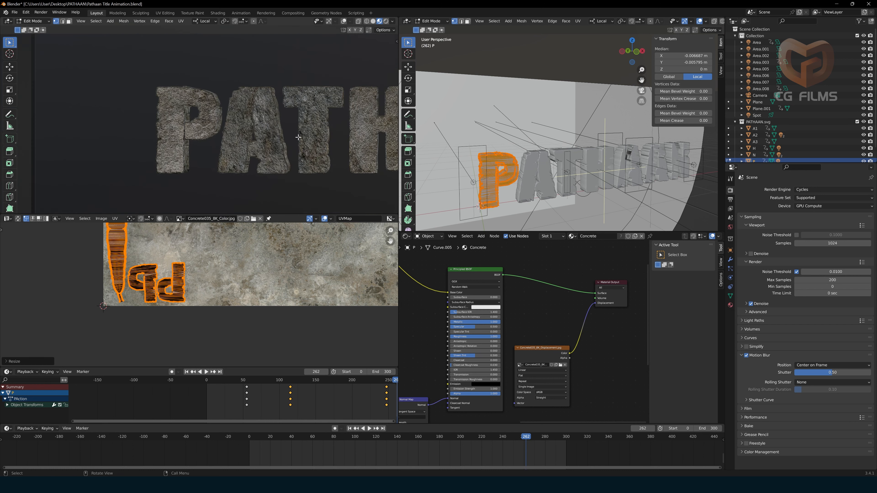
pyautogui.scroll(-3, 298, 138)
pyautogui.moveTo(311, 145); pyautogui.dragTo(272, 172, button='middle')
pyautogui.scroll(-3, 276, 151)
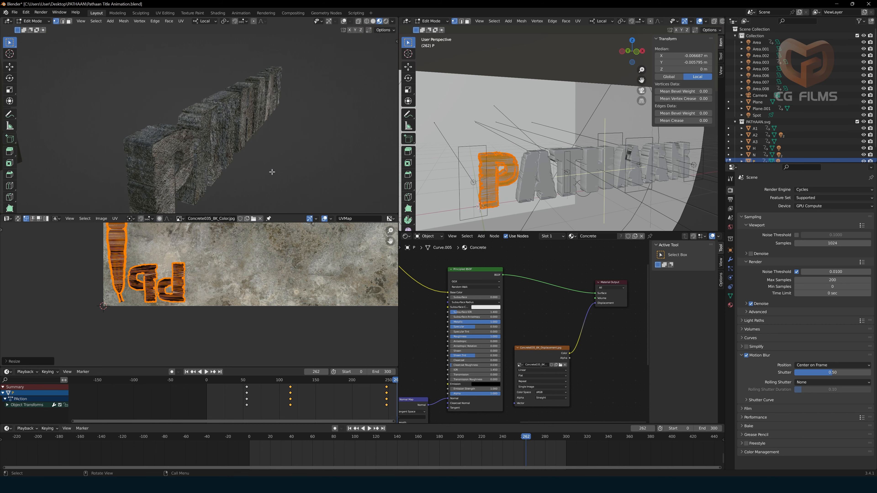
pyautogui.scroll(-5, 521, 365)
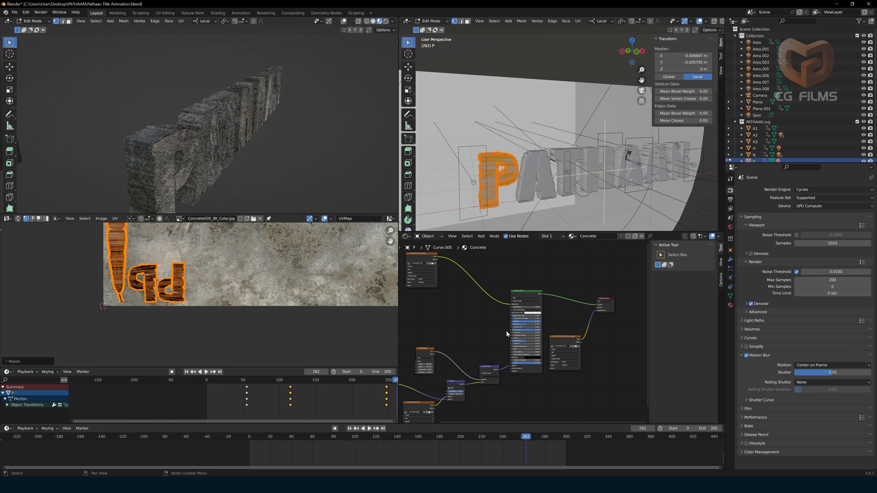
pyautogui.scroll(1, 506, 331)
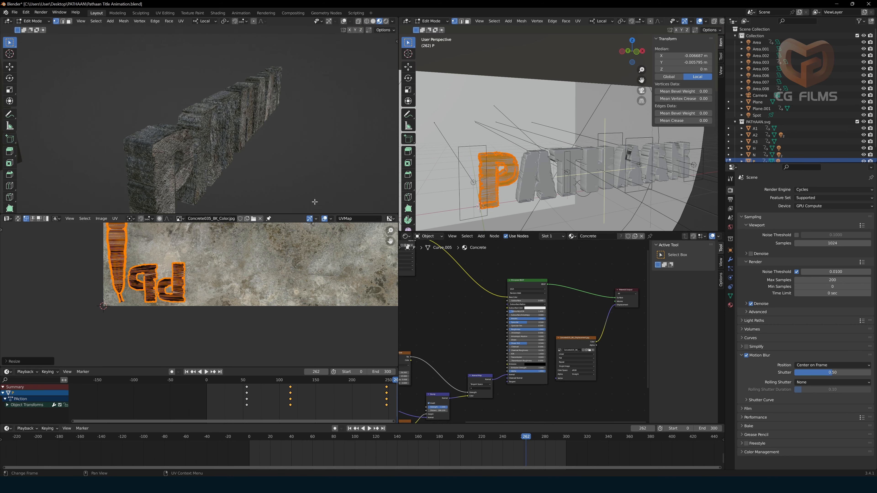
pyautogui.click(386, 21)
pyautogui.moveTo(313, 141)
pyautogui.mouseDown(button='middle')
pyautogui.moveTo(300, 159)
pyautogui.moveTo(269, 145)
pyautogui.mouseUp(button='middle')
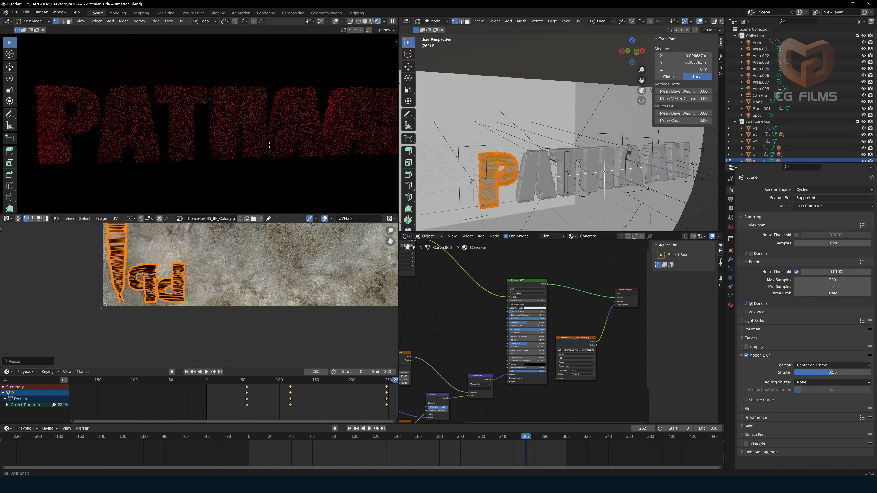
pyautogui.scroll(-3, 307, 157)
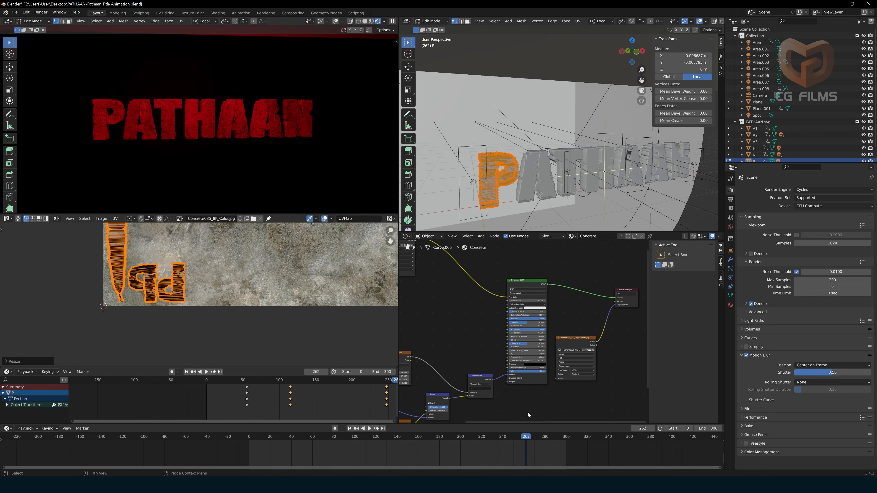
pyautogui.moveTo(290, 205); pyautogui.dragTo(278, 188, button='middle')
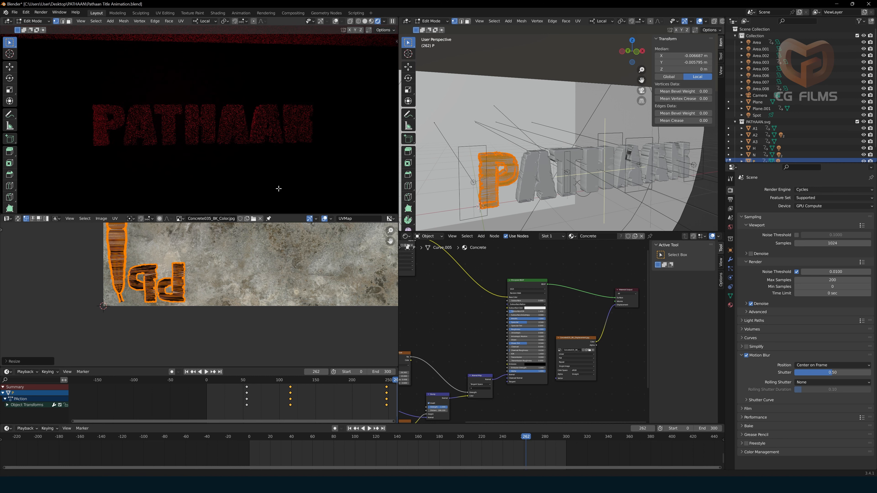
pyautogui.scroll(2, 252, 151)
pyautogui.moveTo(252, 151); pyautogui.dragTo(271, 159, button='middle')
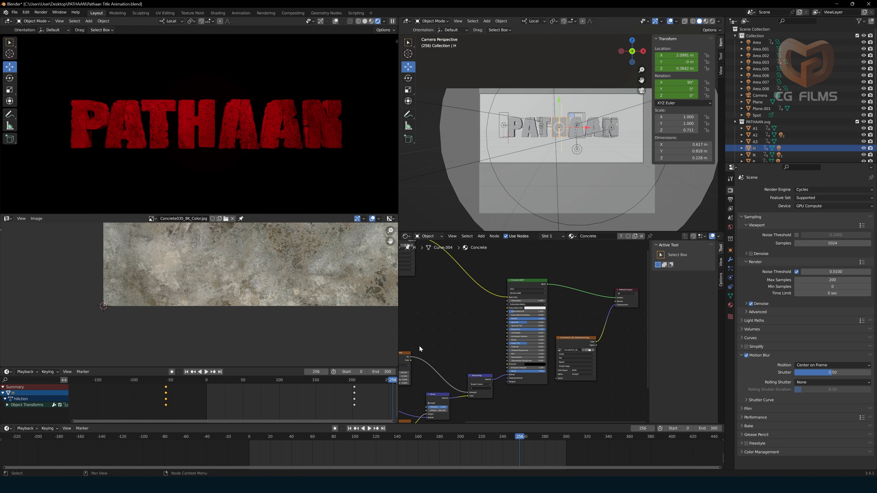
# Review the last transform keyframes of letters H and A3 at frame 203 and of letter N at frame 251
pyautogui.click(354, 384)
pyautogui.moveTo(354, 384); pyautogui.dragTo(356, 384)
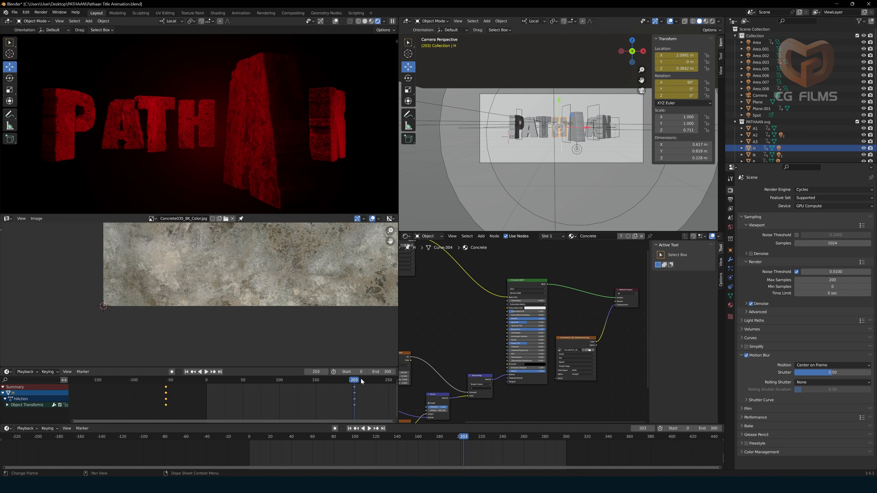
pyautogui.click(391, 383)
pyautogui.click(299, 134)
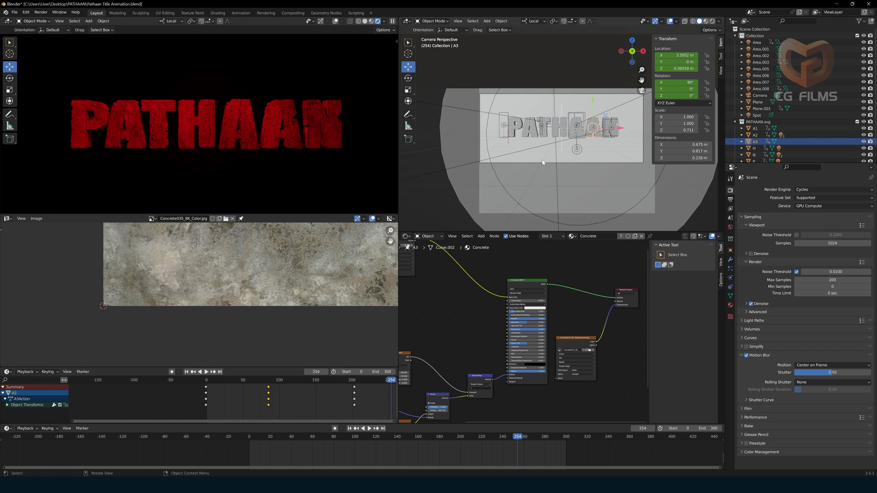
pyautogui.moveTo(369, 384); pyautogui.dragTo(354, 384)
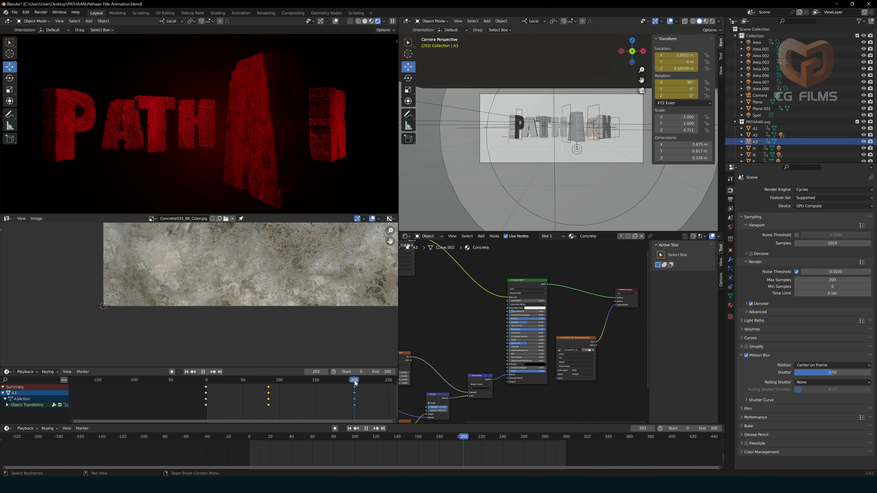
pyautogui.click(605, 119)
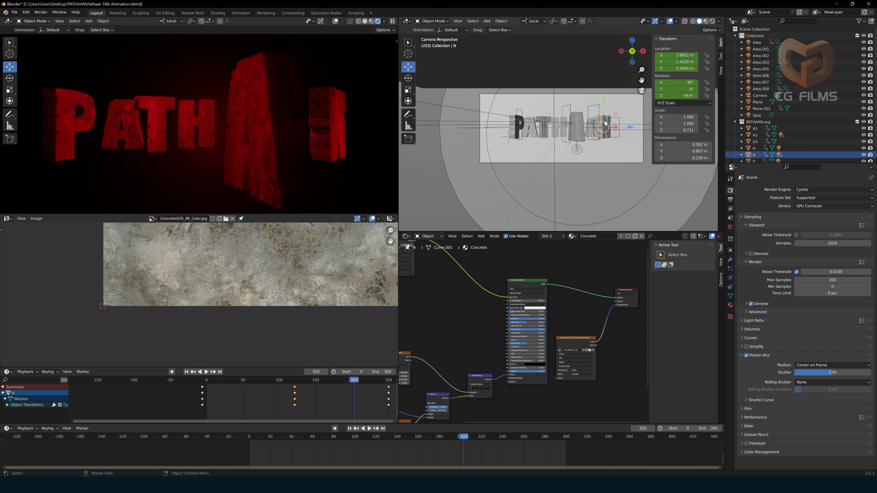
pyautogui.click(389, 385)
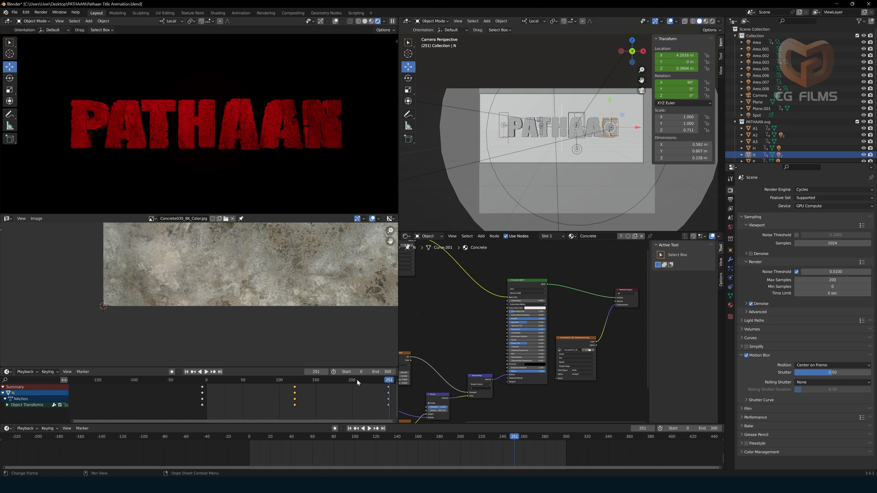
# Preview the title animation from frame 0 to frame 97 to review how the letters and camera move
pyautogui.moveTo(290, 382); pyautogui.dragTo(201, 390)
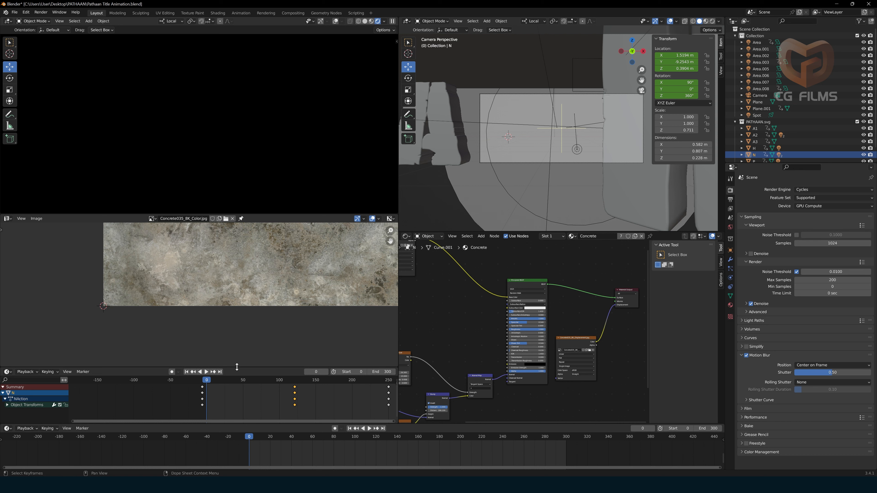
pyautogui.press('space')
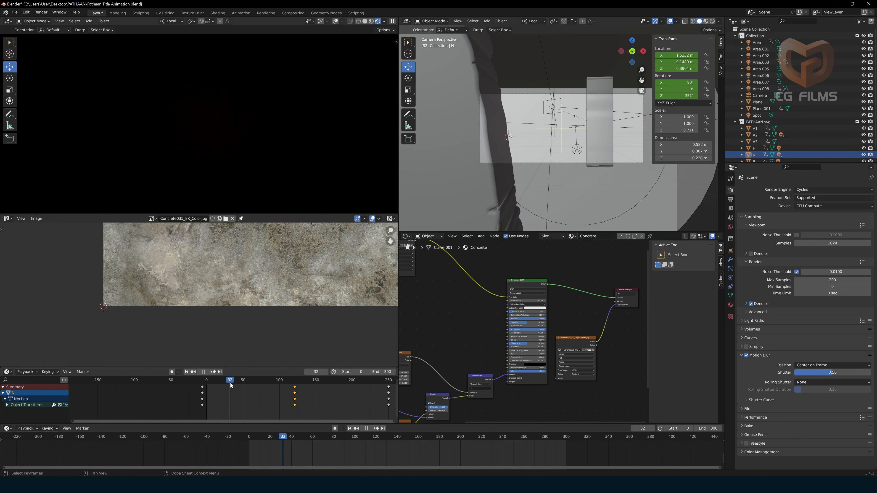
pyautogui.press('space')
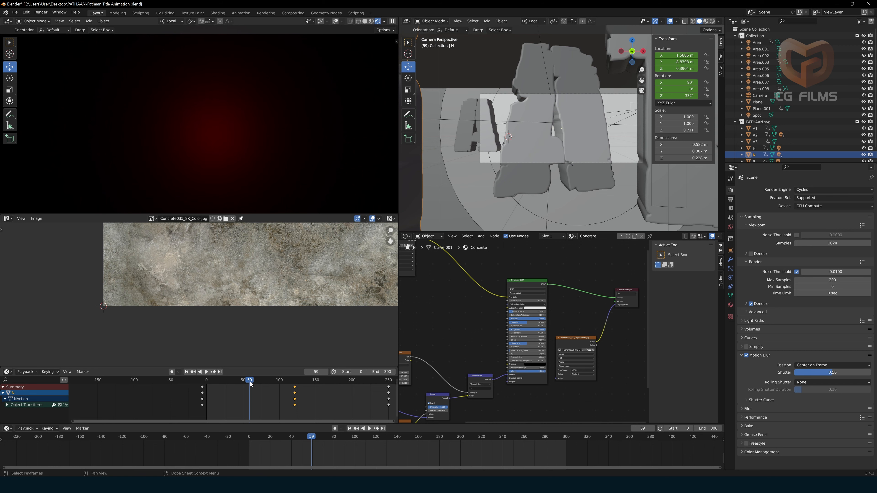
pyautogui.moveTo(250, 382); pyautogui.dragTo(277, 381)
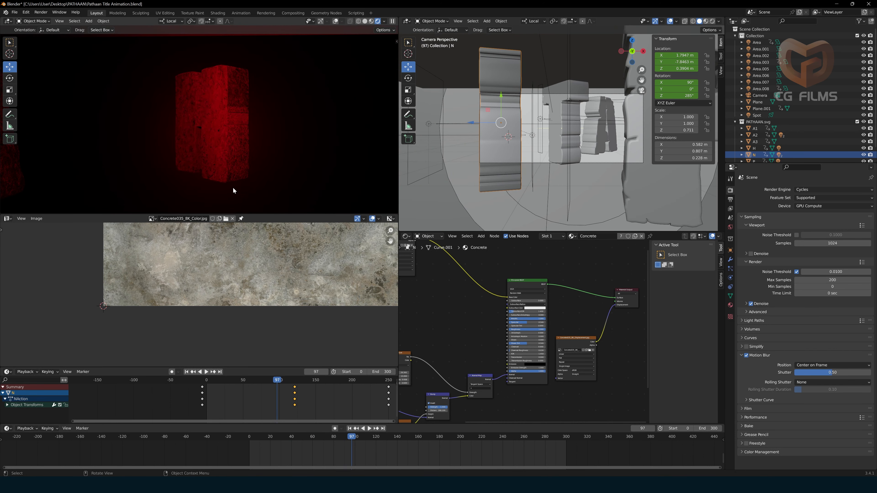
# Show the rendered viewport through the camera and scrub between frames 115 and 40 to check the lit concrete letters
pyautogui.press('KP_0')
pyautogui.scroll(-4, 242, 157)
pyautogui.keyDown('shift'); pyautogui.moveTo(241, 158); pyautogui.dragTo(277, 152, button='middle'); pyautogui.keyUp('shift')
pyautogui.scroll(4, 267, 163)
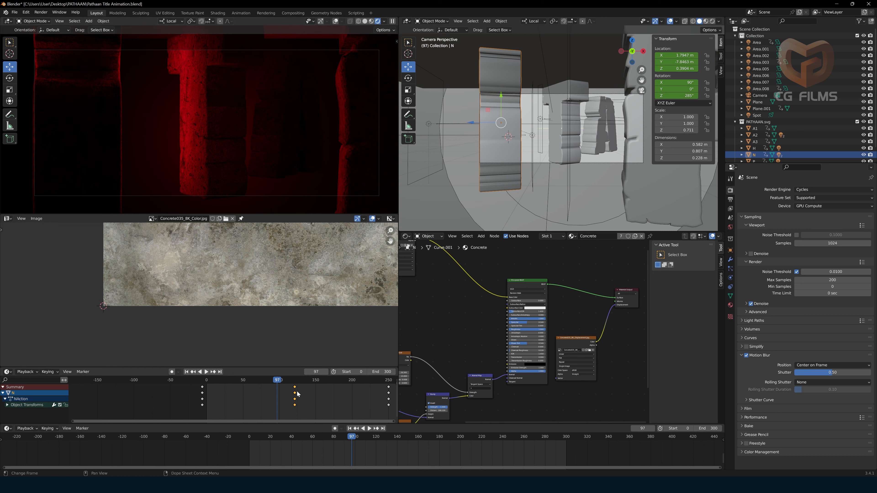
pyautogui.press('space')
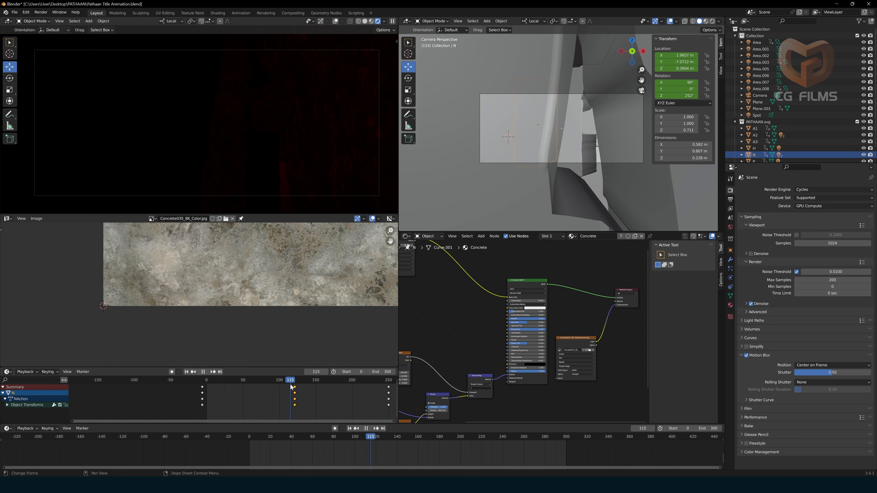
pyautogui.moveTo(282, 384); pyautogui.dragTo(268, 383)
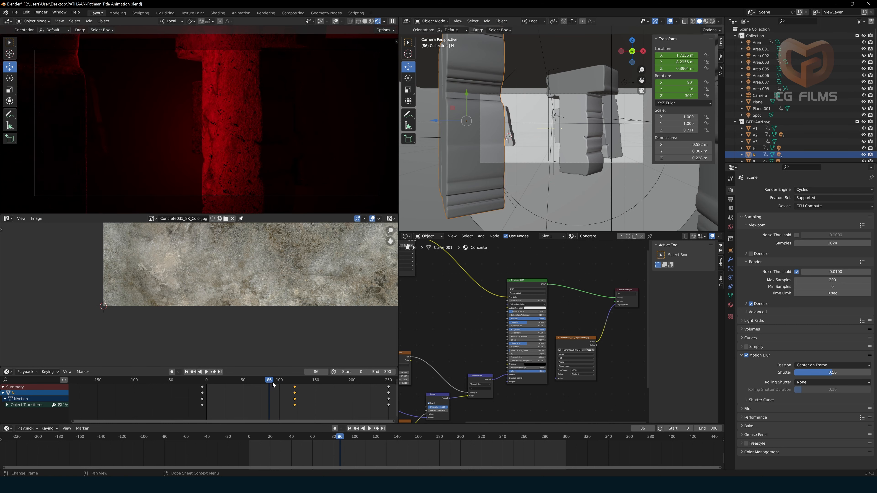
pyautogui.moveTo(272, 383)
pyautogui.mouseDown()
pyautogui.moveTo(242, 385)
pyautogui.moveTo(270, 386)
pyautogui.mouseUp()
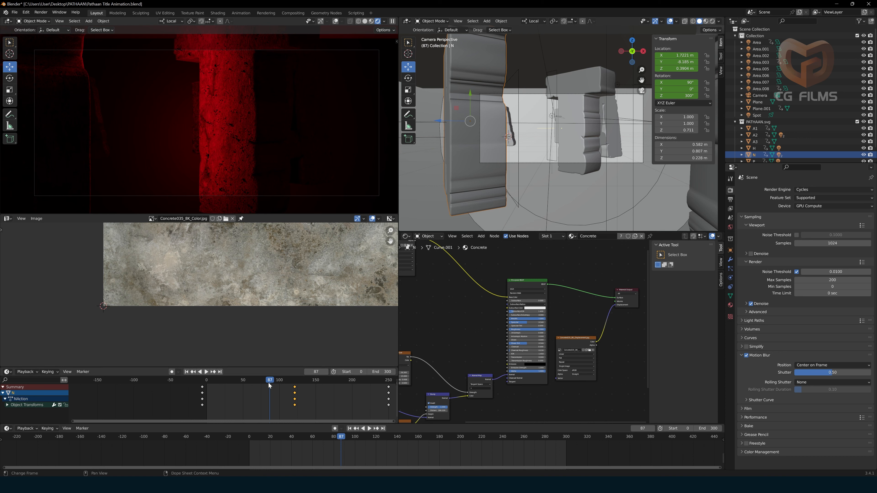
pyautogui.moveTo(269, 383); pyautogui.dragTo(262, 383)
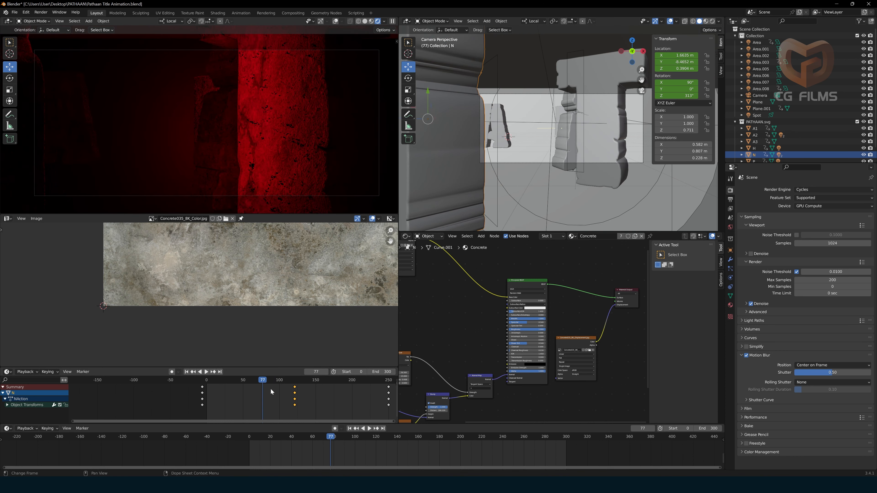
pyautogui.moveTo(264, 382); pyautogui.dragTo(236, 381)
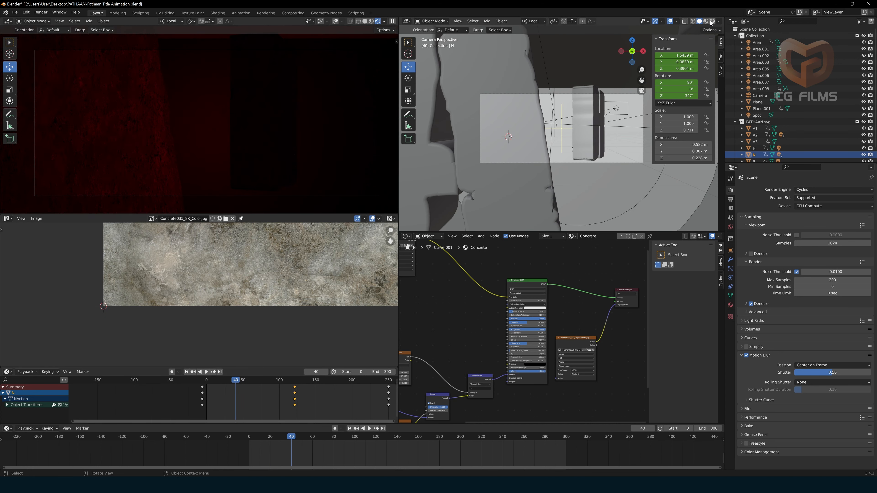
# Create a full copy of the current scene and widen the rendered camera view around its frame
pyautogui.click(755, 13)
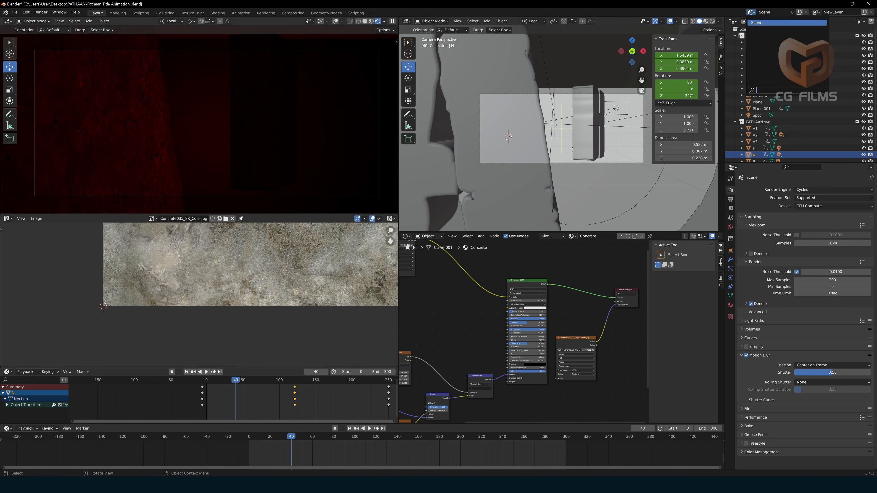
pyautogui.click(799, 12)
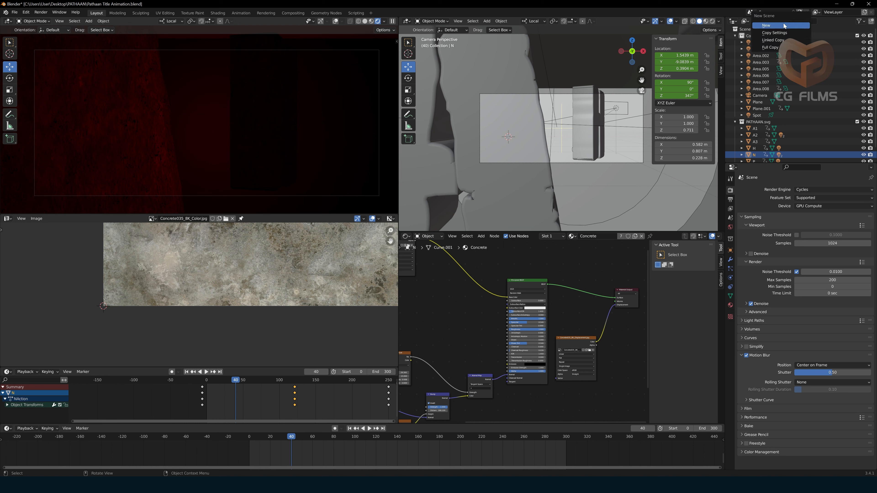
pyautogui.click(771, 47)
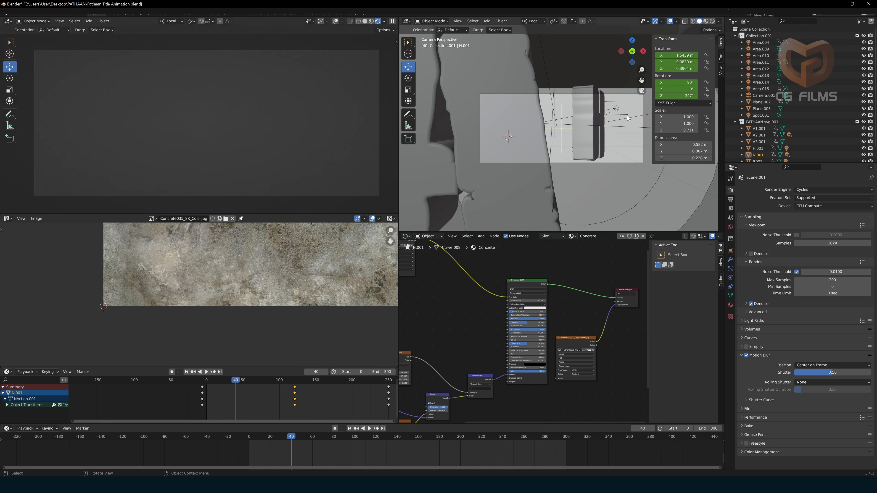
pyautogui.scroll(-4, 264, 161)
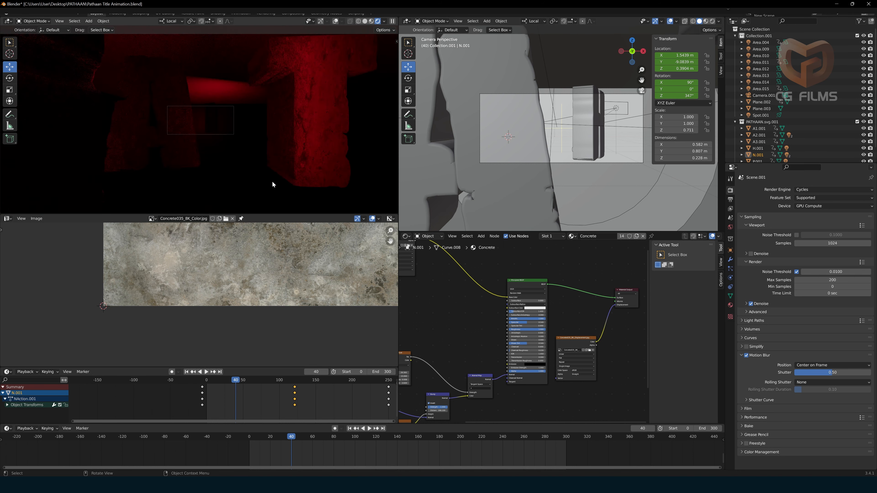
pyautogui.scroll(1, 272, 182)
# Advance the copied scene to frame 265 and delete all transform keyframes of the letter P
pyautogui.press('space')
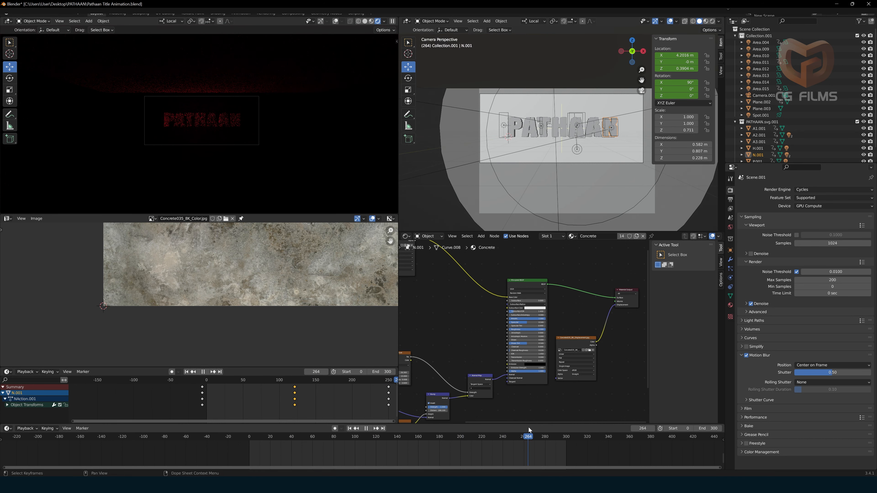
pyautogui.press('space')
pyautogui.click(518, 130)
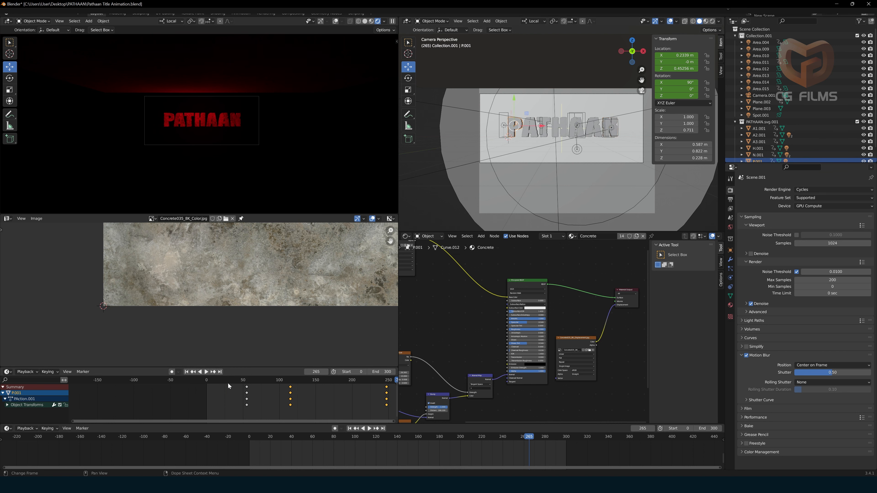
pyautogui.click(297, 400)
pyautogui.hotkey('ctrl', 'z')
pyautogui.moveTo(232, 411); pyautogui.dragTo(338, 387)
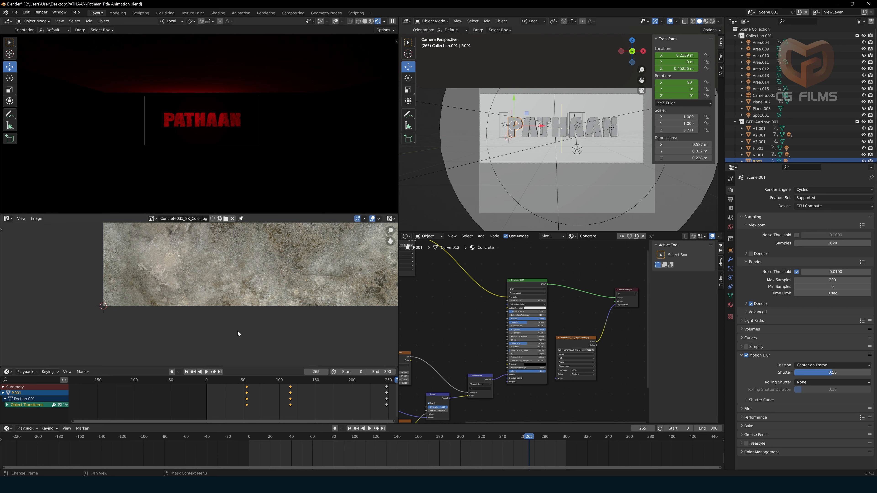
pyautogui.click(226, 398)
pyautogui.moveTo(228, 386); pyautogui.dragTo(392, 411)
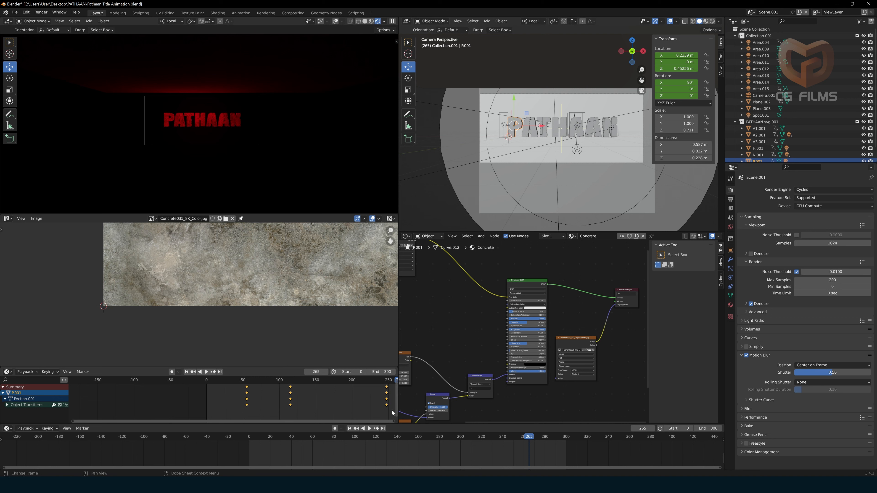
pyautogui.press('Delete')
# Delete all transform keyframes of the first A and the T in the copied title
pyautogui.click(178, 122)
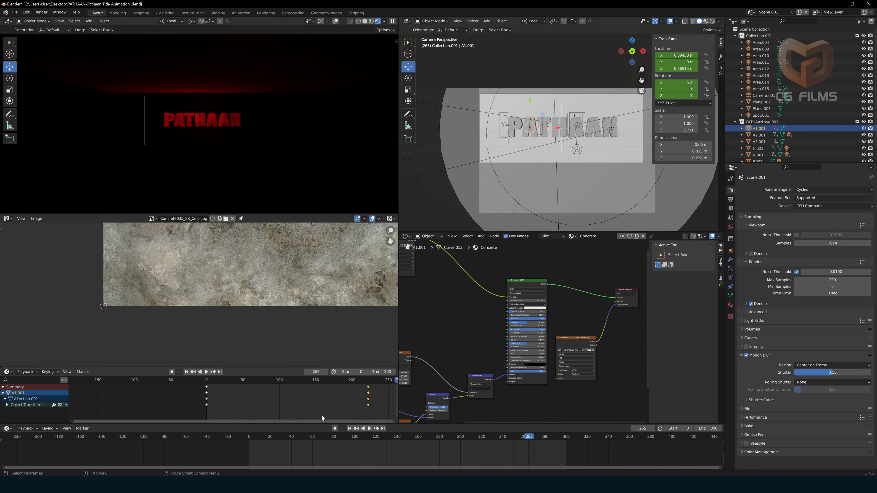
pyautogui.moveTo(378, 413); pyautogui.dragTo(198, 375)
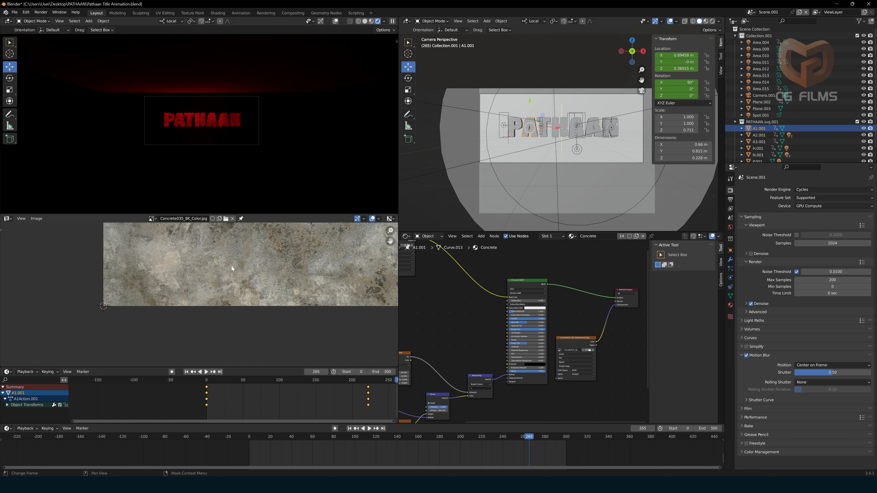
pyautogui.click(194, 117)
pyautogui.moveTo(386, 416); pyautogui.dragTo(180, 375)
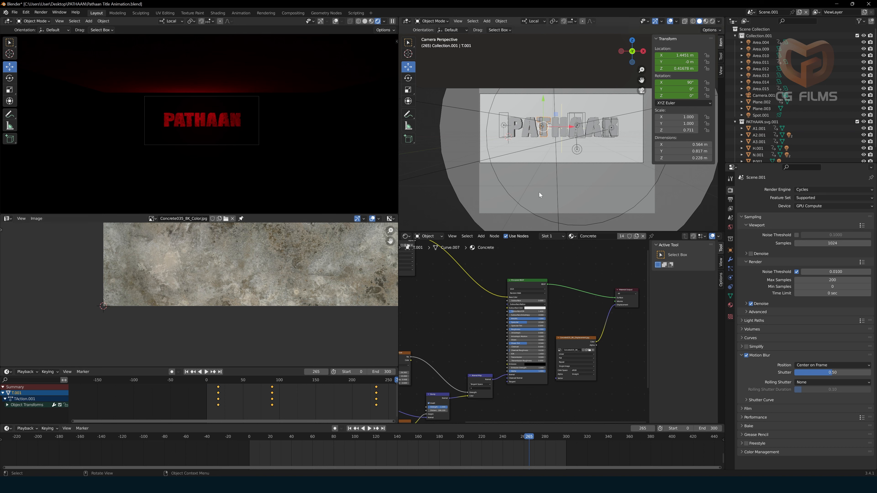
# Delete all transform keyframes of the letter H and the second and third A in the copied title
pyautogui.click(556, 136)
pyautogui.moveTo(376, 413); pyautogui.dragTo(140, 382)
pyautogui.click(575, 121)
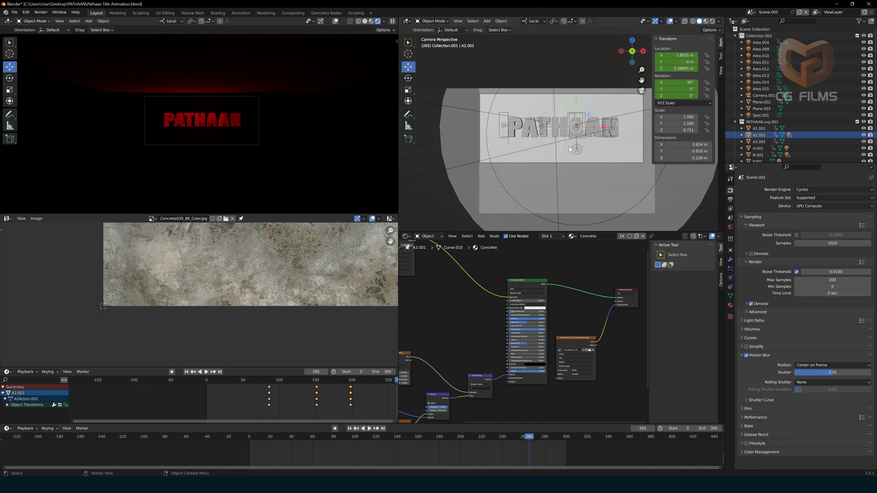
pyautogui.moveTo(364, 404); pyautogui.dragTo(251, 377)
pyautogui.click(594, 127)
pyautogui.moveTo(375, 413); pyautogui.dragTo(182, 381)
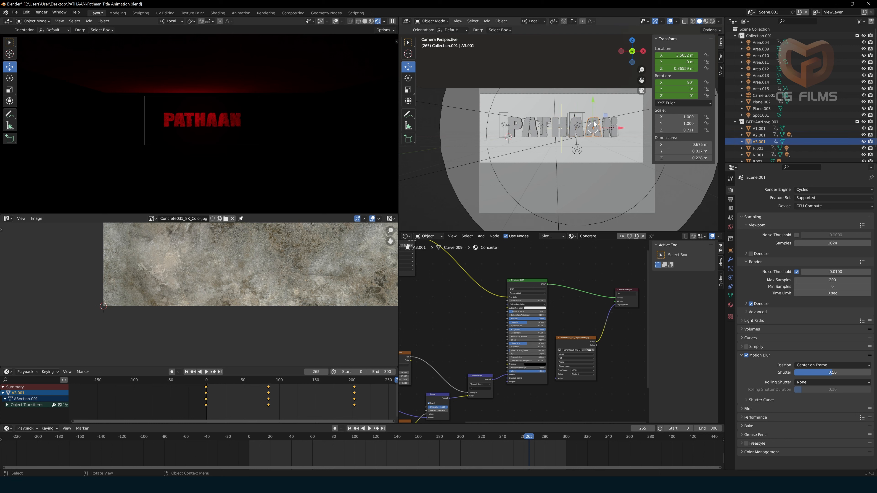
# Select the letter N behind the area lights and delete all its transform keyframes
pyautogui.click(611, 121)
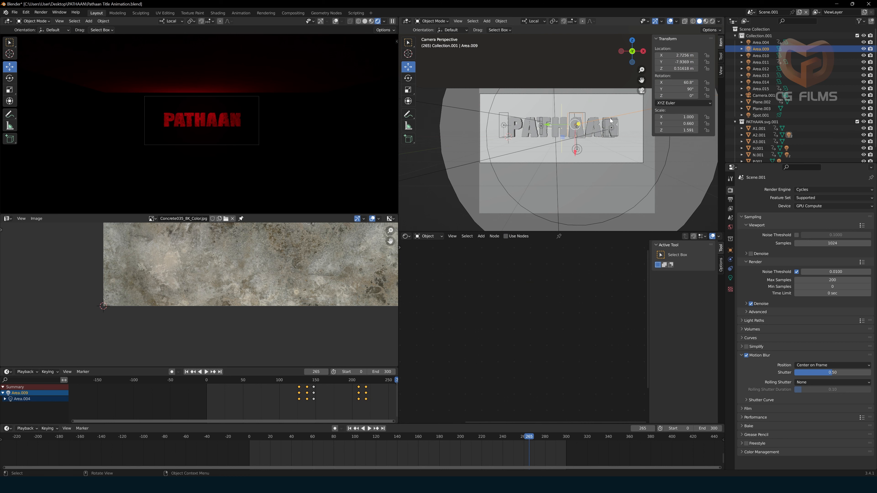
pyautogui.click(617, 118)
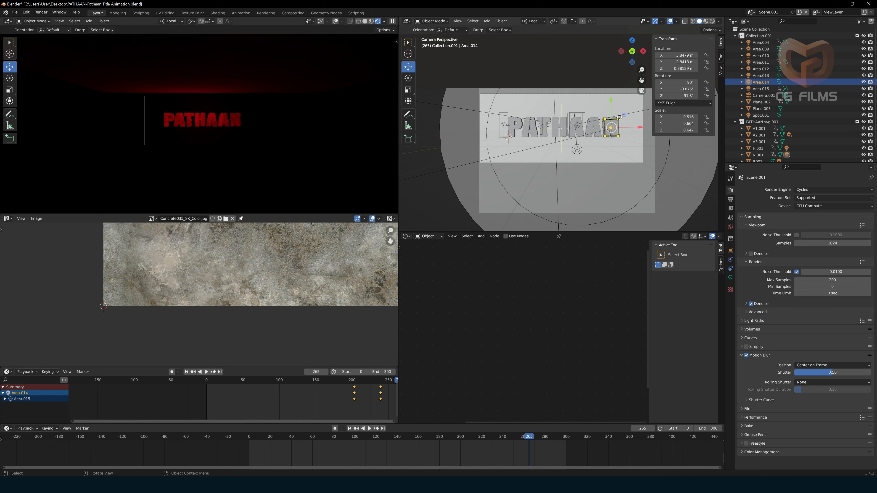
pyautogui.moveTo(619, 117); pyautogui.dragTo(558, 142, button='middle')
pyautogui.click(558, 147)
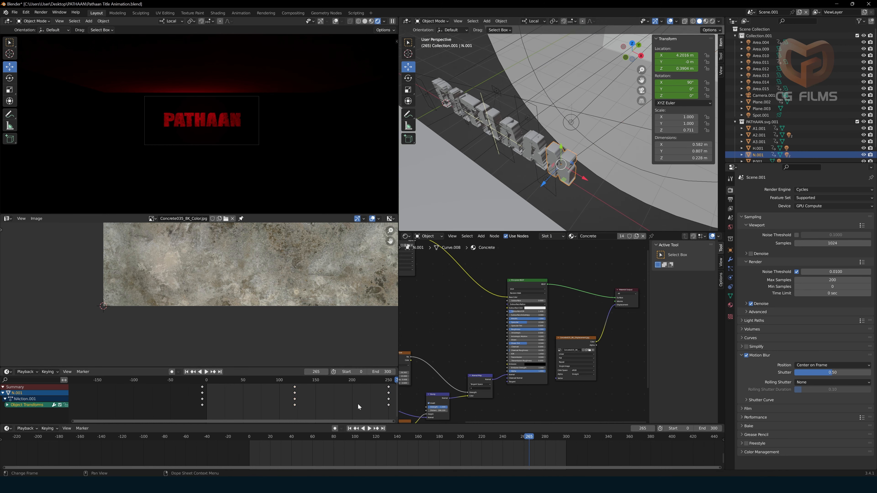
pyautogui.press('Delete')
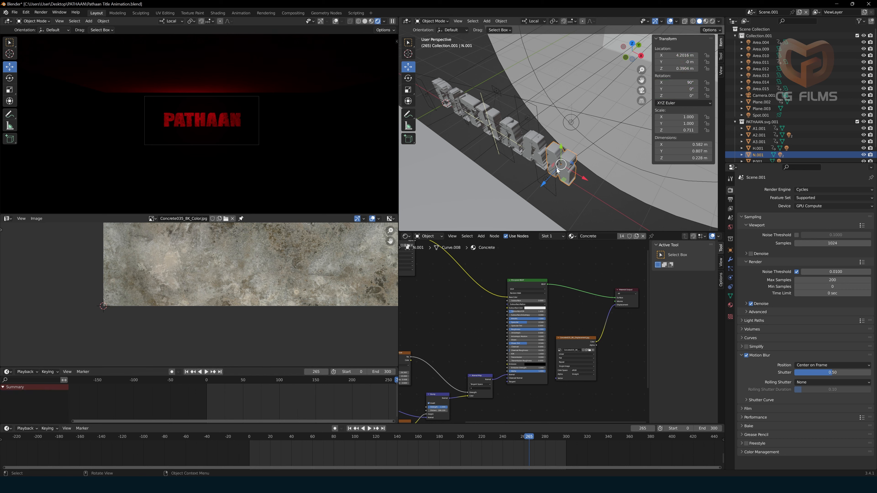
# Play back the copied scene up to frame 261 to check the static letters in the enlarged rendered view
pyautogui.moveTo(581, 173); pyautogui.dragTo(569, 201, button='middle')
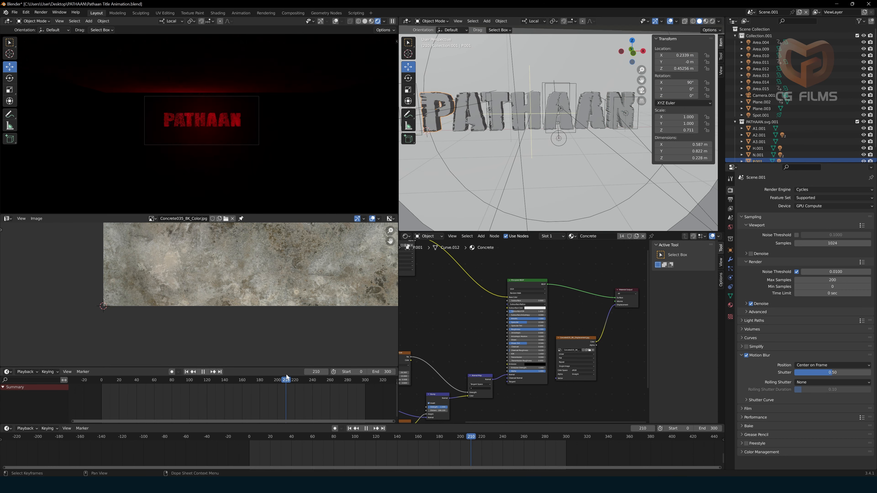
pyautogui.press('space')
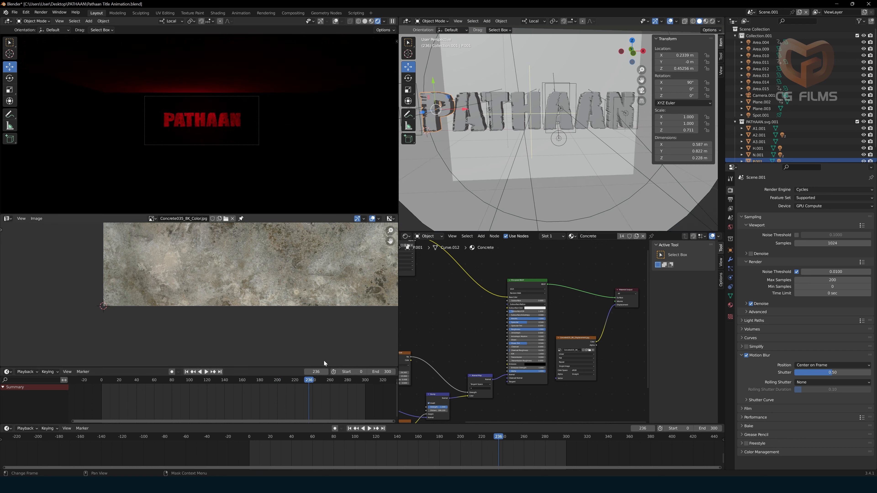
pyautogui.moveTo(311, 381); pyautogui.dragTo(318, 381)
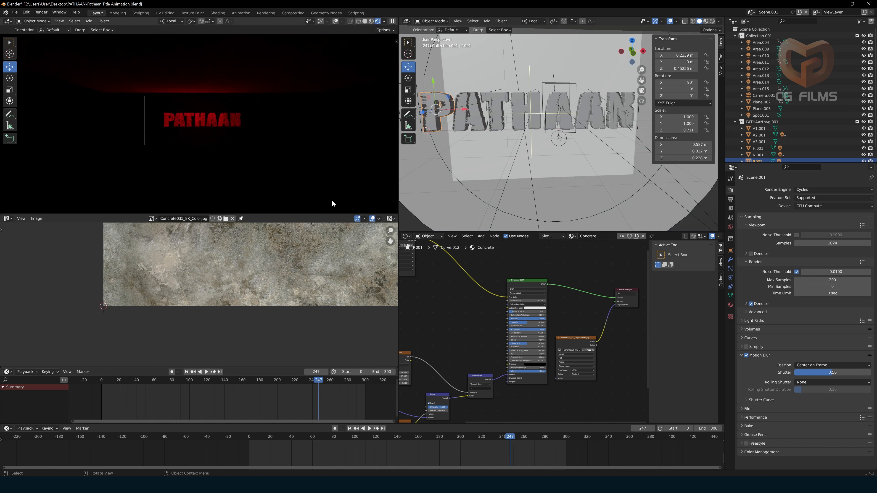
pyautogui.scroll(5, 178, 123)
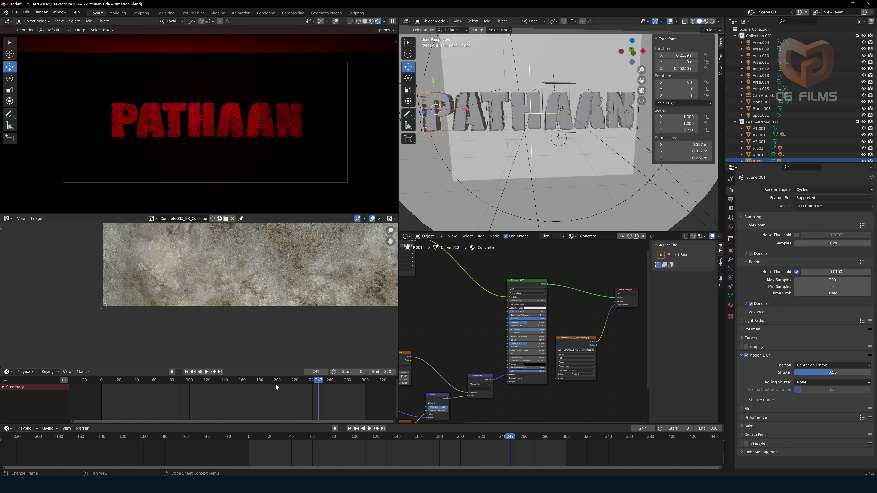
pyautogui.moveTo(318, 386); pyautogui.dragTo(330, 386)
pyautogui.press('space')
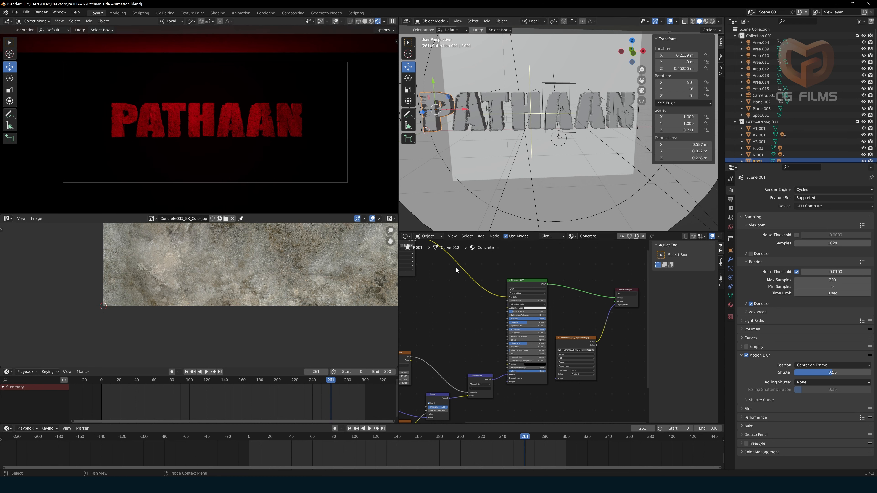
# Insert a Location & Rotation keyframe for the letter P at frame 250
pyautogui.click(322, 385)
pyautogui.press('space')
pyautogui.press('space')
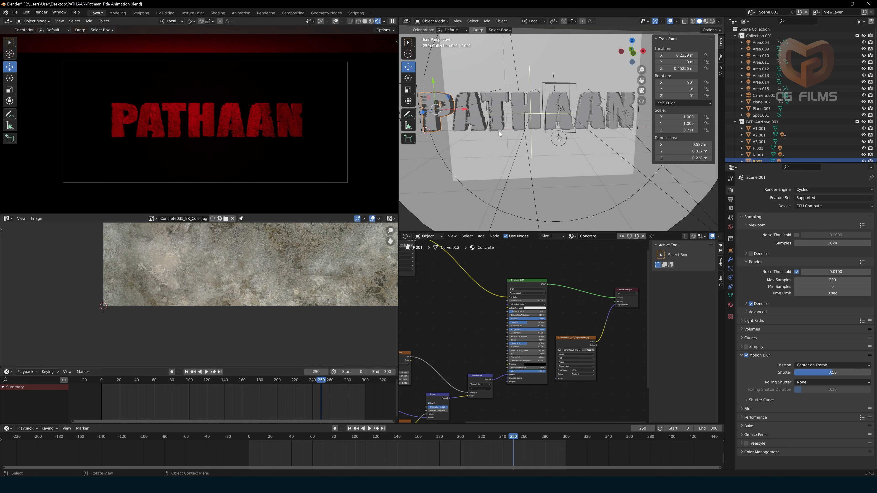
pyautogui.press('i')
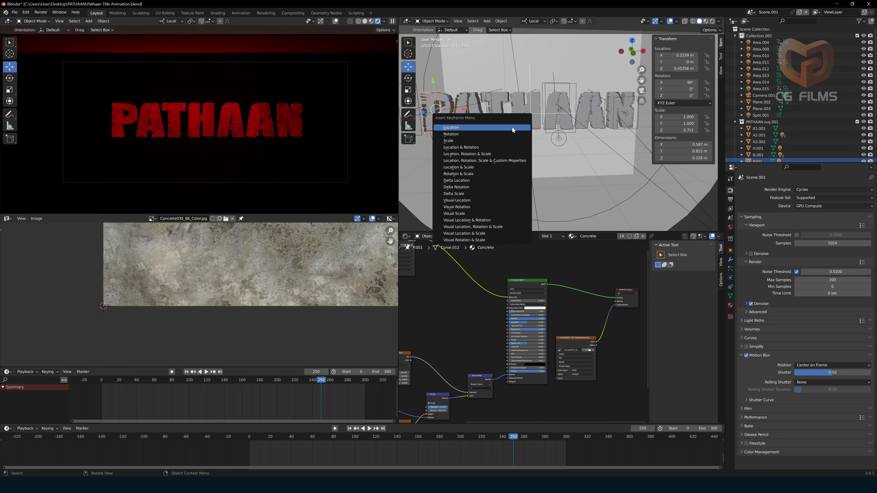
pyautogui.click(492, 150)
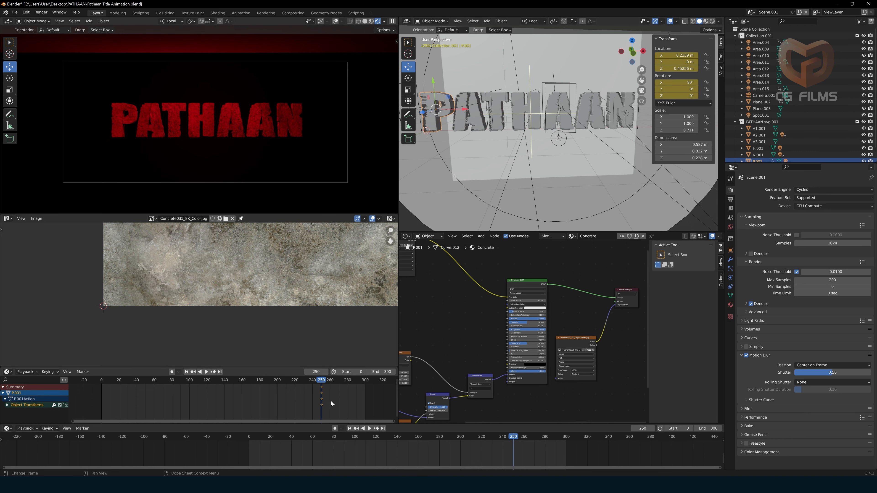
# Insert Location & Rotation keyframes at frame 250 for the first A, the T and the H
pyautogui.click(478, 120)
pyautogui.press('i')
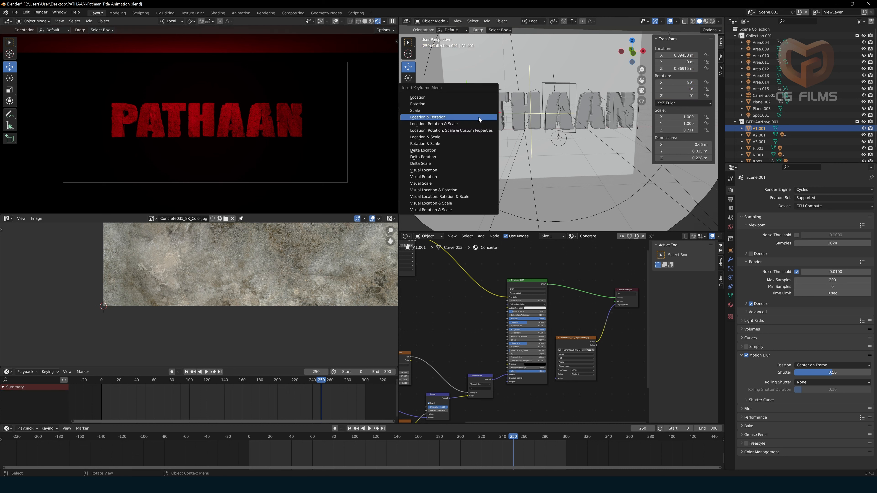
pyautogui.click(478, 117)
pyautogui.click(497, 125)
pyautogui.press('i')
pyautogui.click(498, 126)
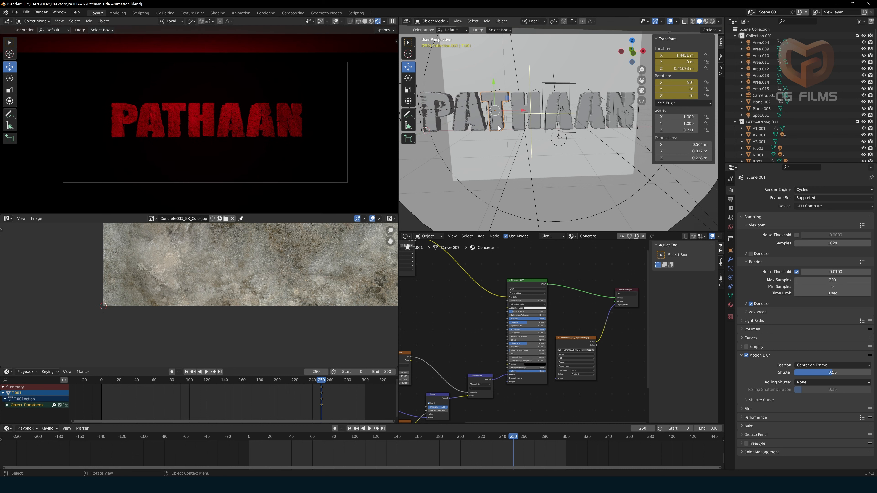
pyautogui.click(518, 95)
pyautogui.press('i')
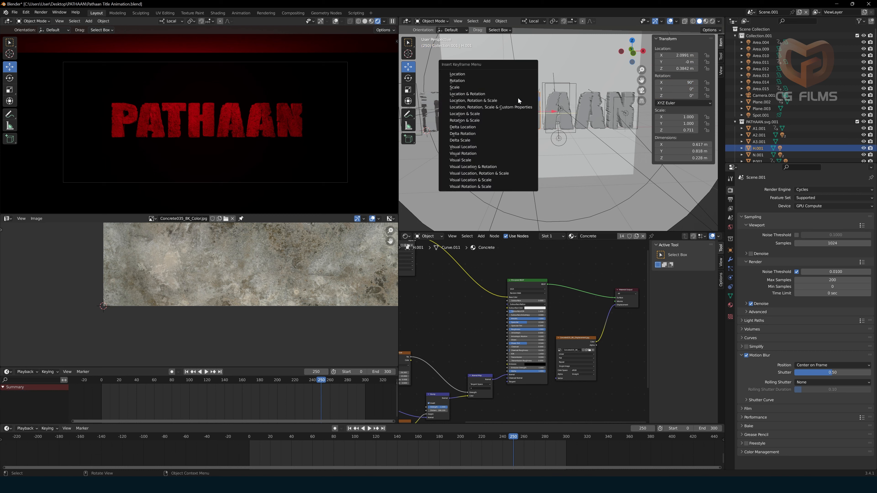
pyautogui.click(516, 94)
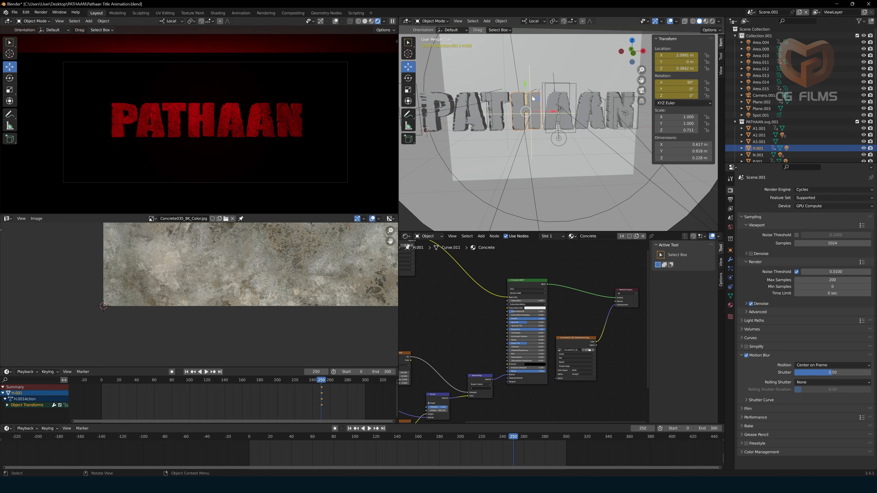
# Insert Location & Rotation keyframes at frame 250 for the second A, the third A and the N
pyautogui.click(552, 98)
pyautogui.press('i')
pyautogui.click(555, 100)
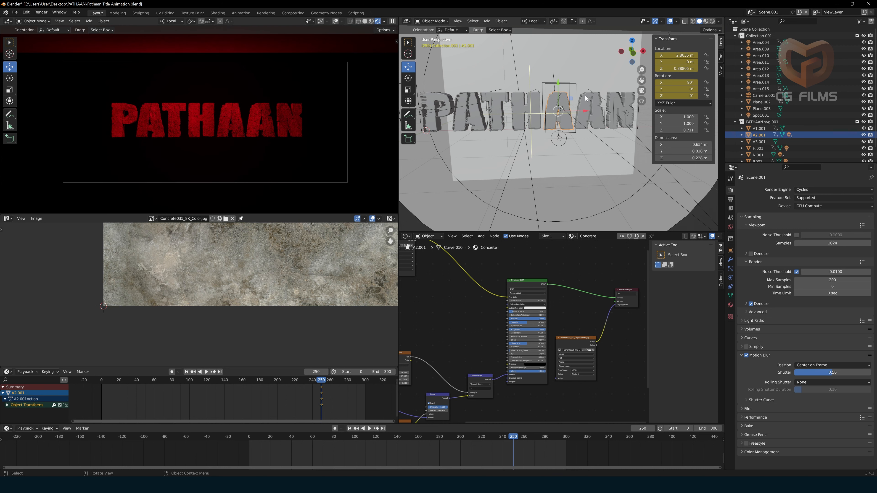
pyautogui.click(586, 99)
pyautogui.press('i')
pyautogui.click(586, 98)
pyautogui.click(610, 95)
pyautogui.press('i')
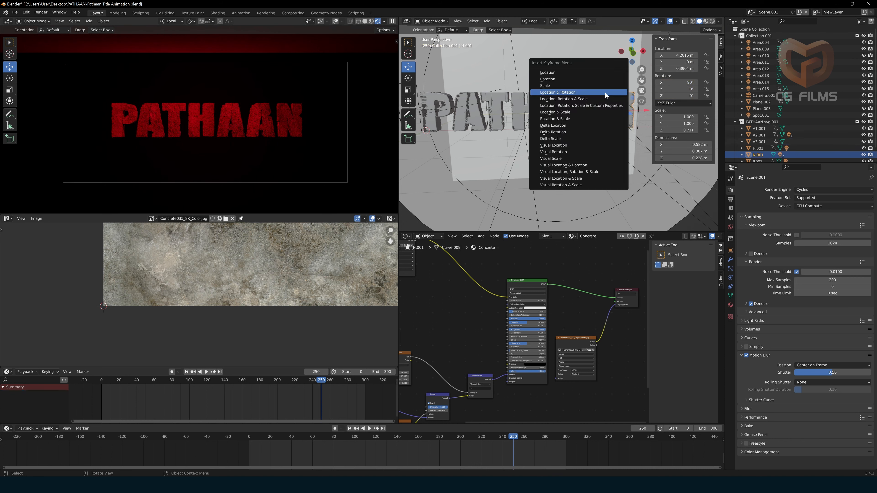
pyautogui.click(610, 95)
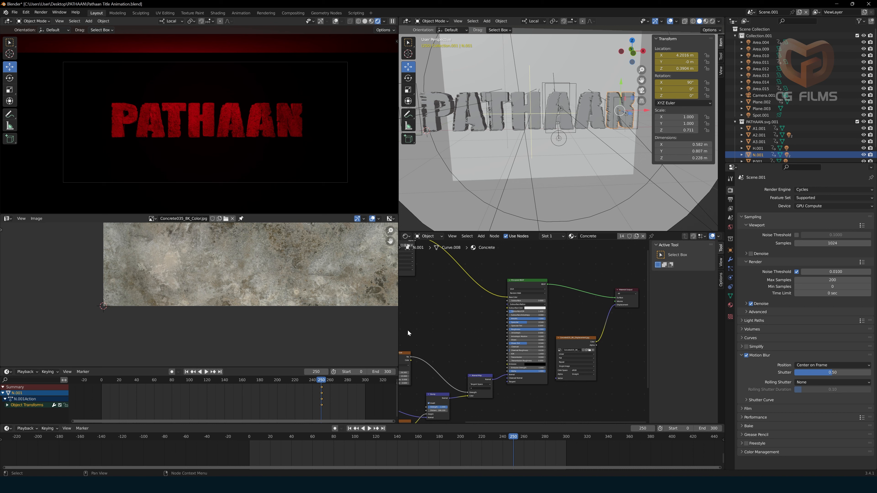
# Return the timeline to frame 0 and delete the large horizontal plane Plane.003 in front of the title
pyautogui.press('space')
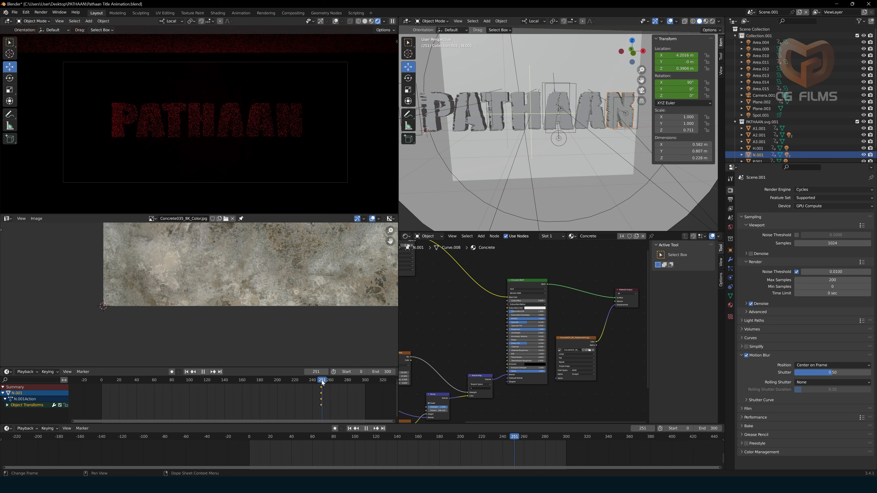
pyautogui.moveTo(322, 385); pyautogui.dragTo(97, 387)
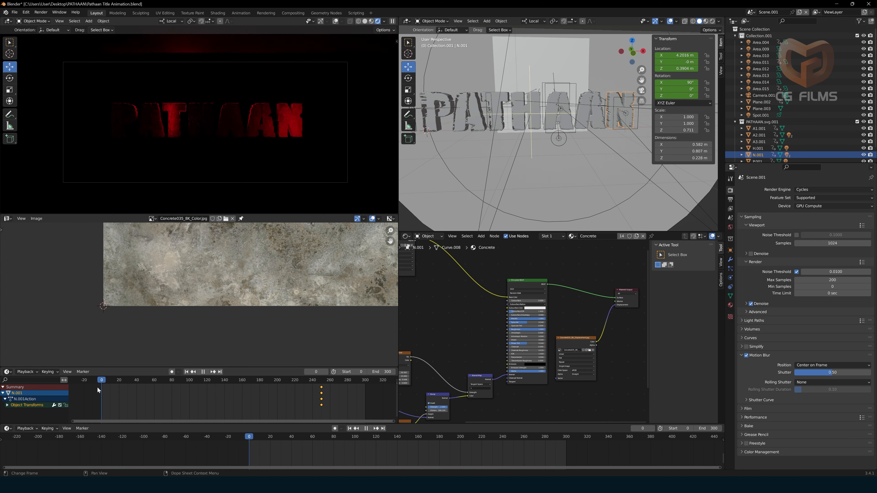
pyautogui.press('space')
pyautogui.moveTo(583, 146); pyautogui.dragTo(535, 141, button='middle')
pyautogui.click(538, 140)
pyautogui.moveTo(543, 186); pyautogui.dragTo(571, 161, button='middle')
pyautogui.click(586, 122)
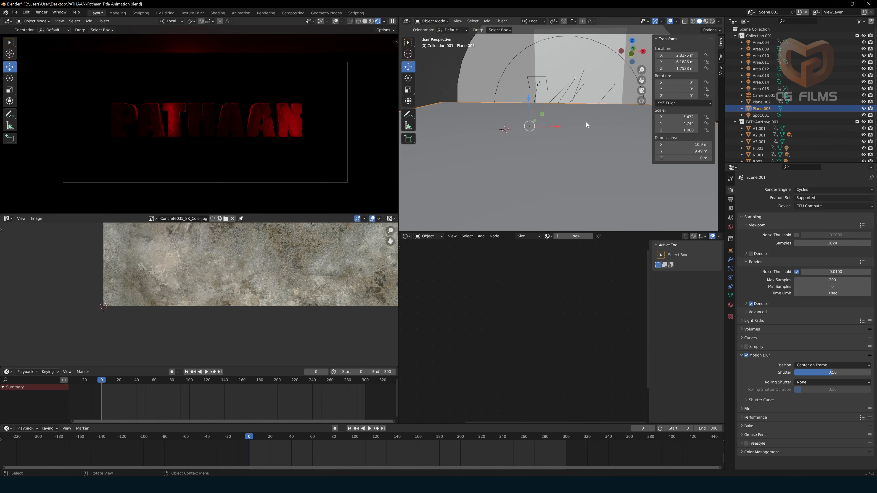
pyautogui.press('Delete')
# In top view, move the letter H out of the title to behind the camera, at Y about -9.62 m
pyautogui.press('KP_7')
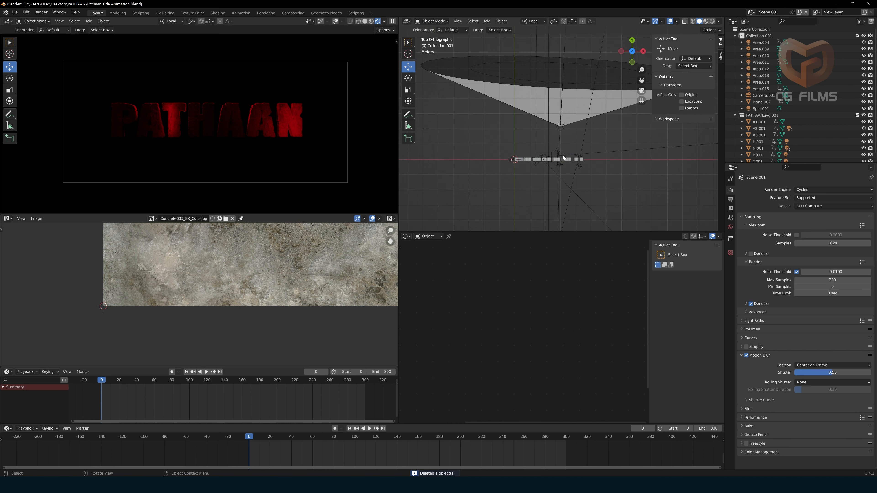
pyautogui.keyDown('shift'); pyautogui.moveTo(582, 155); pyautogui.dragTo(564, 60, button='middle'); pyautogui.keyUp('shift')
pyautogui.click(536, 186)
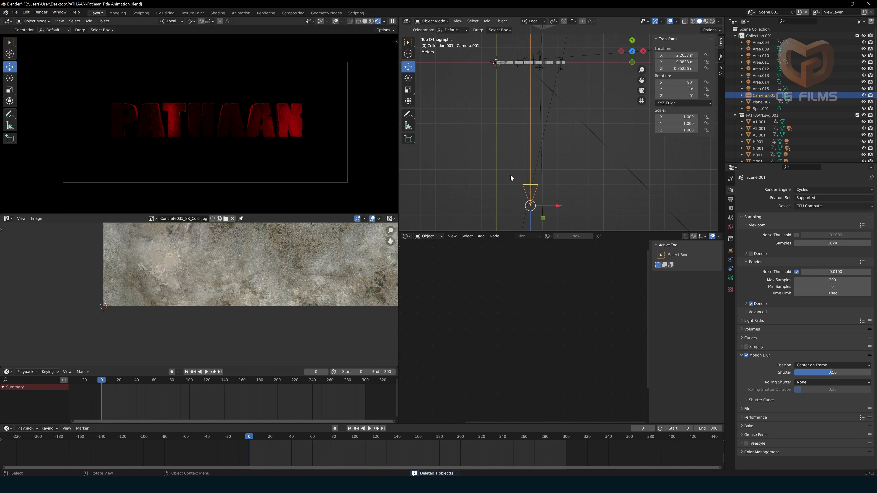
pyautogui.click(534, 63)
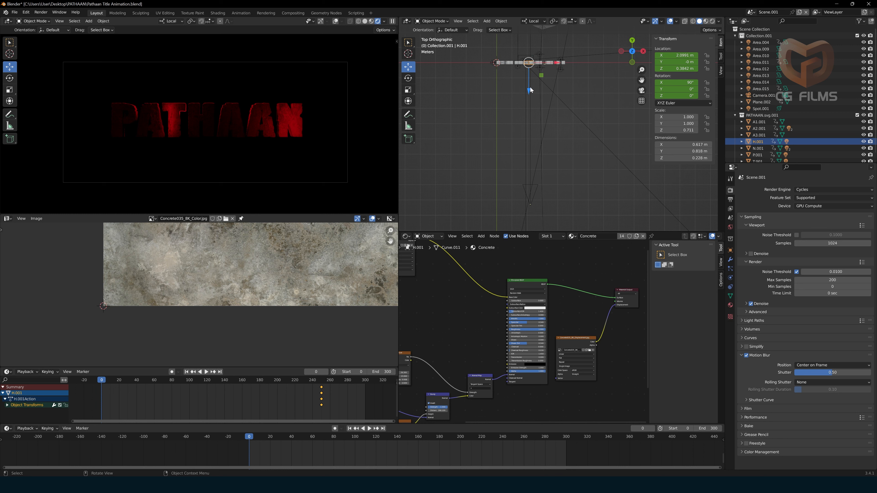
pyautogui.moveTo(531, 89); pyautogui.dragTo(549, 234)
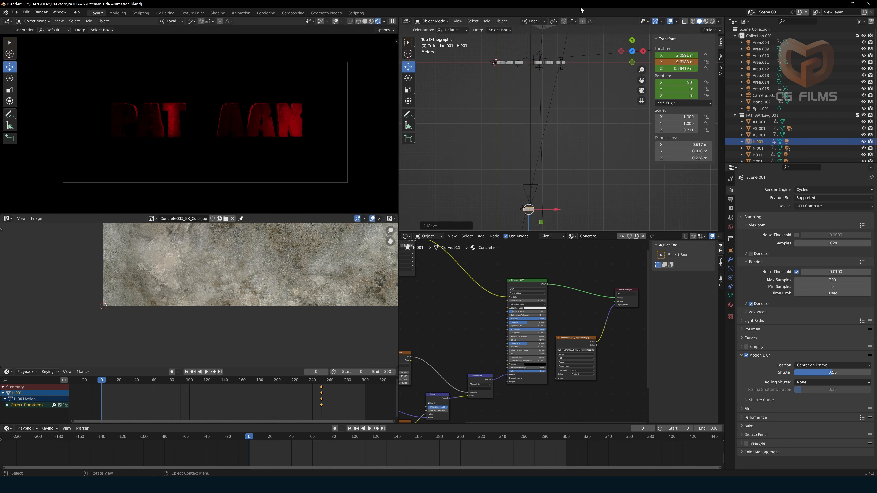
# Shift the letter H sideways to X about 3.06 m and insert a Location & Rotation keyframe at frame 0
pyautogui.keyDown('shift'); pyautogui.moveTo(540, 201); pyautogui.dragTo(505, 122, button='middle'); pyautogui.keyUp('shift')
pyautogui.scroll(3, 505, 123)
pyautogui.scroll(4, 506, 157)
pyautogui.keyDown('shift'); pyautogui.moveTo(452, 130); pyautogui.dragTo(575, 114, button='middle'); pyautogui.keyUp('shift')
pyautogui.moveTo(529, 161); pyautogui.dragTo(583, 161)
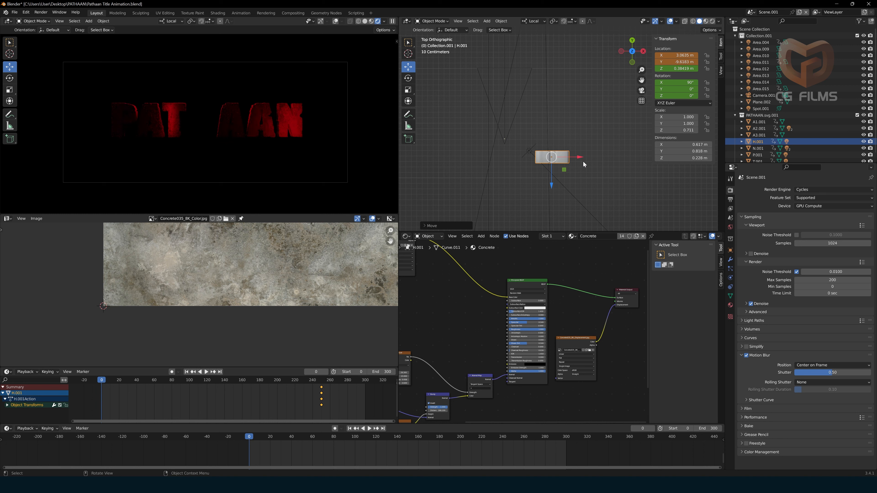
pyautogui.press('i')
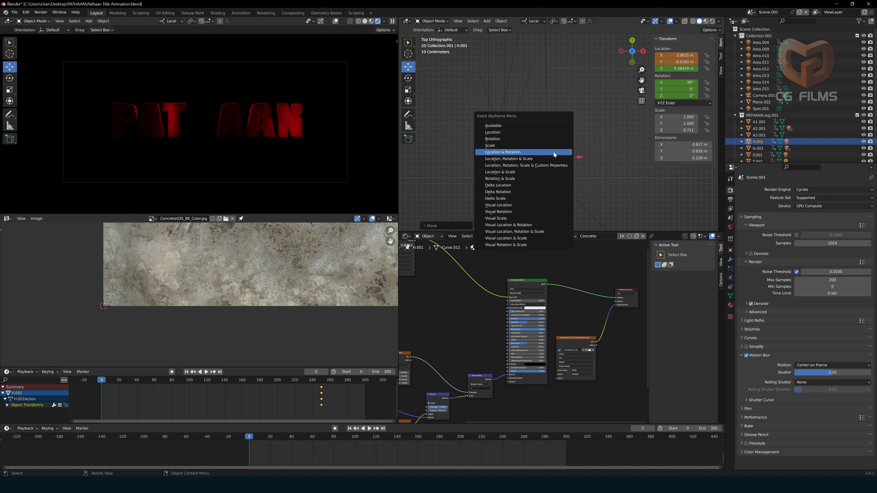
pyautogui.click(554, 152)
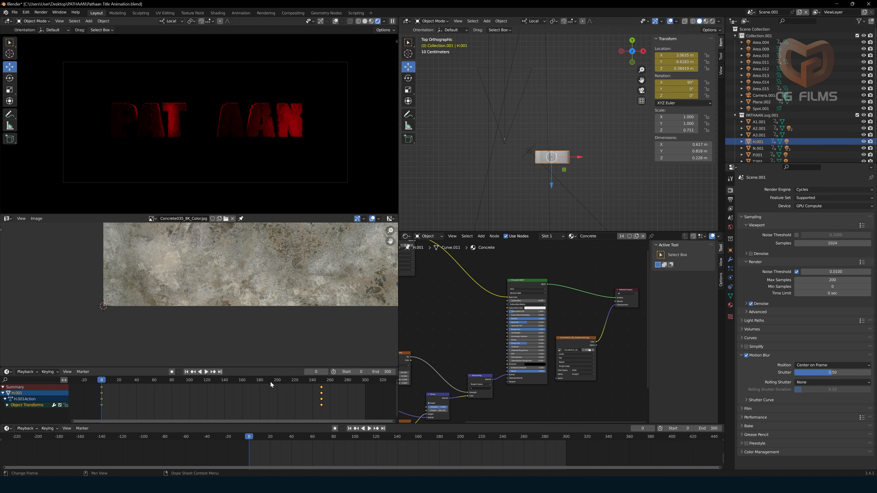
# Play back the H's flight into the title and return to frame 0
pyautogui.press('space')
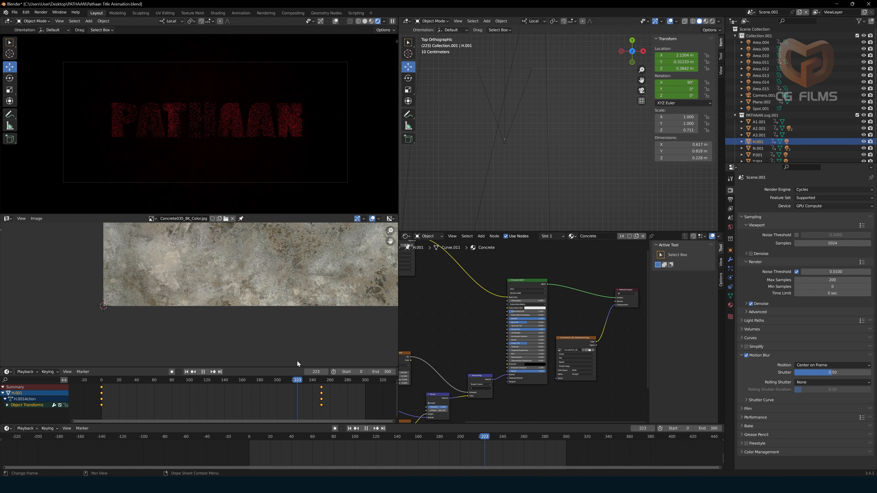
pyautogui.moveTo(214, 379); pyautogui.dragTo(101, 374)
pyautogui.press('space')
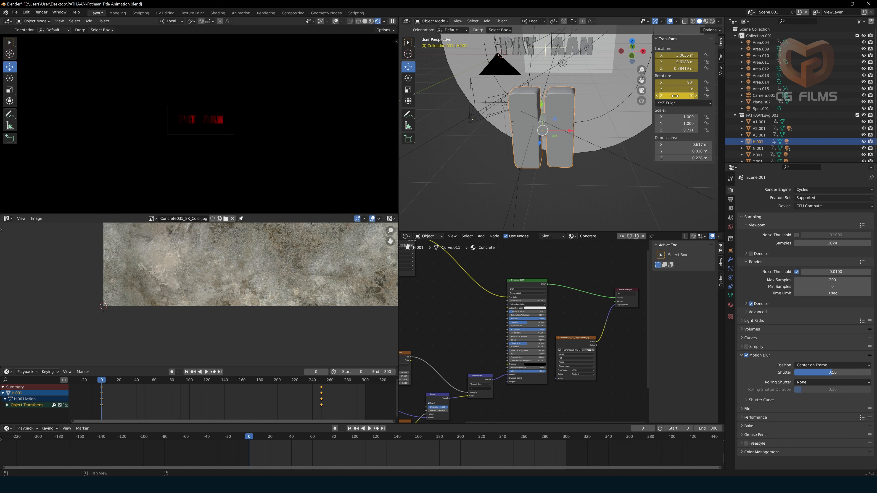
# Set the letter H's Z rotation to 360° and insert a Location & Rotation keyframe at frame 0
pyautogui.moveTo(668, 95); pyautogui.dragTo(656, 96)
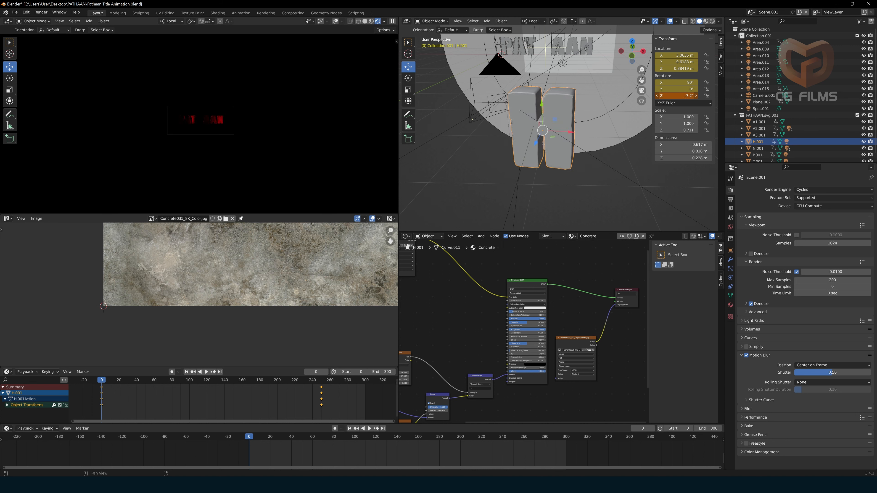
pyautogui.click(668, 95)
pyautogui.press('Return')
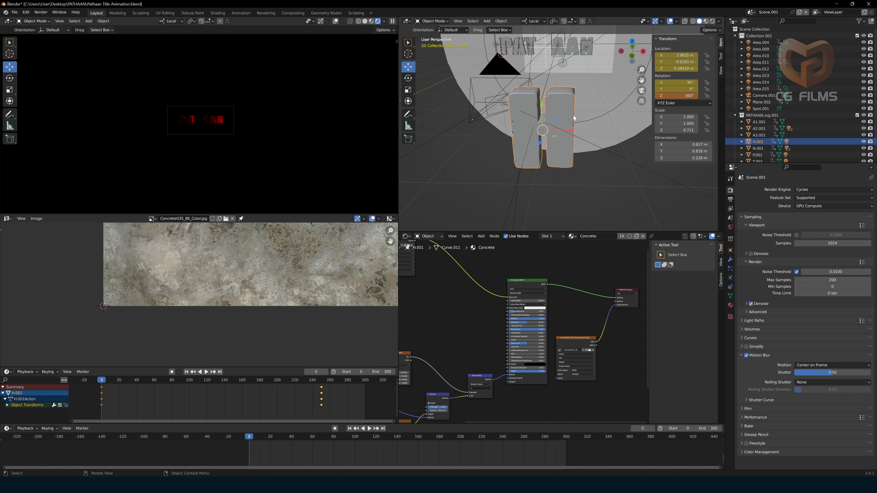
pyautogui.press('k')
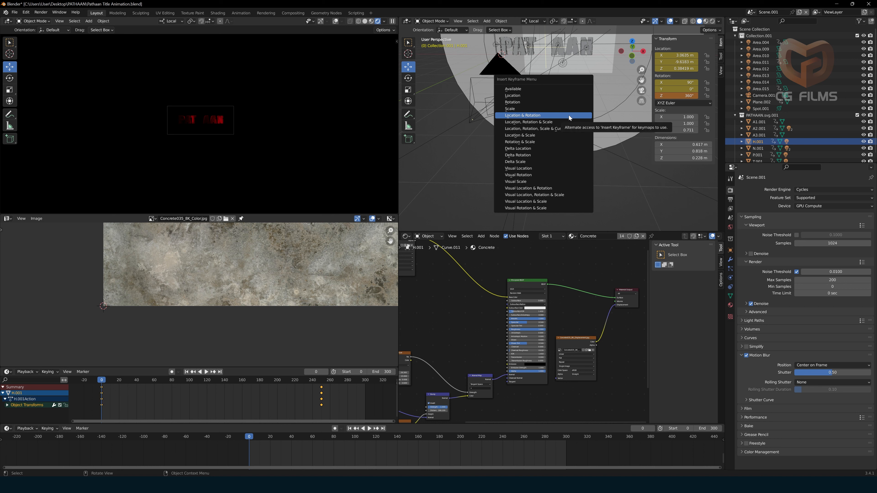
pyautogui.click(569, 115)
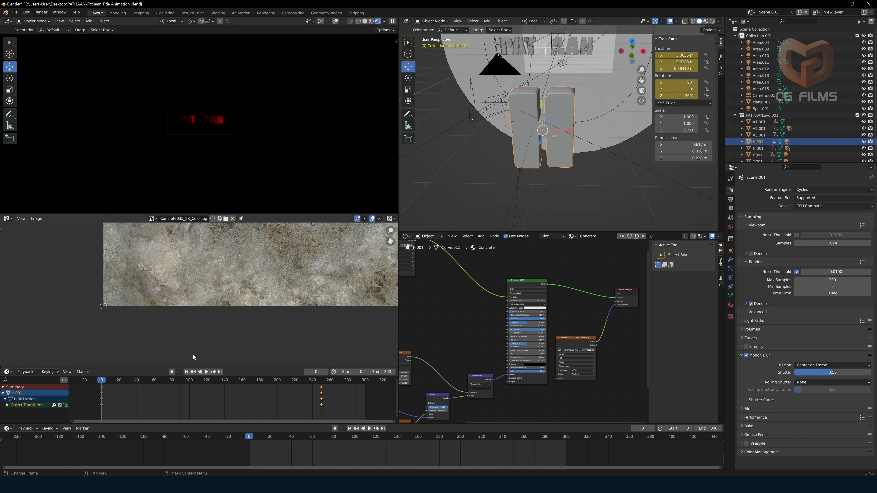
# Play back the animation from the start to check the H spinning into the title in the rendered view
pyautogui.press('space')
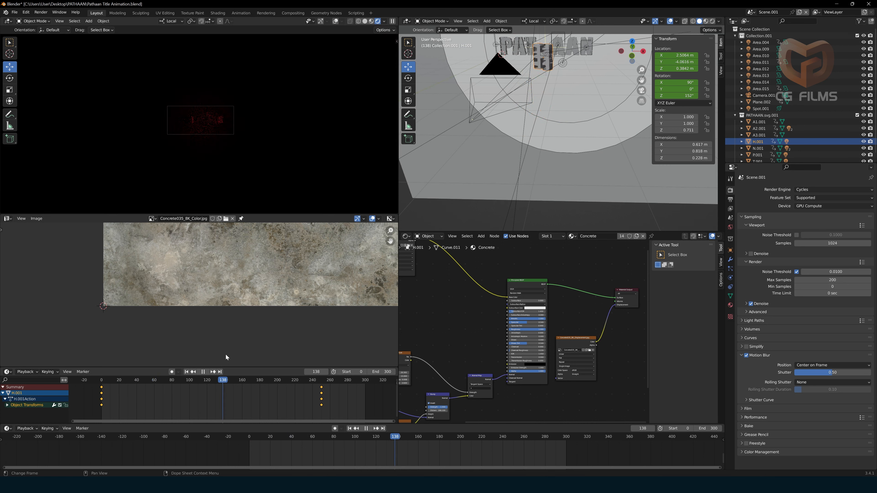
pyautogui.press('space')
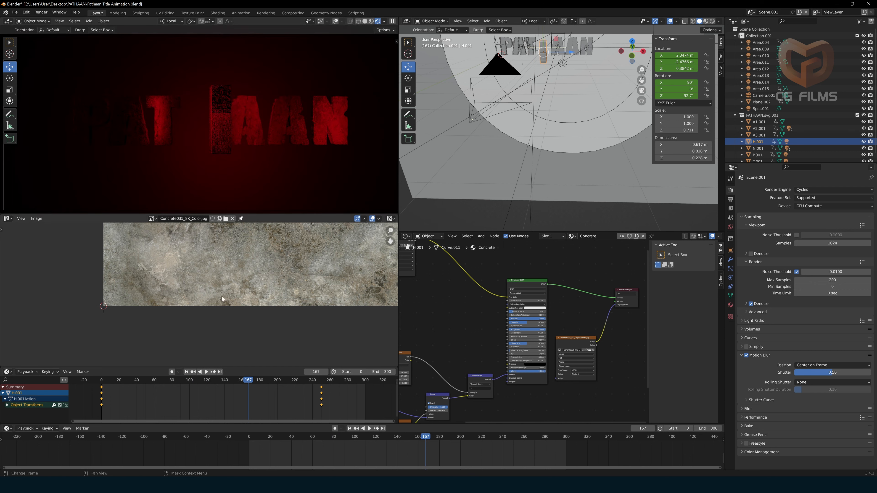
pyautogui.press('space')
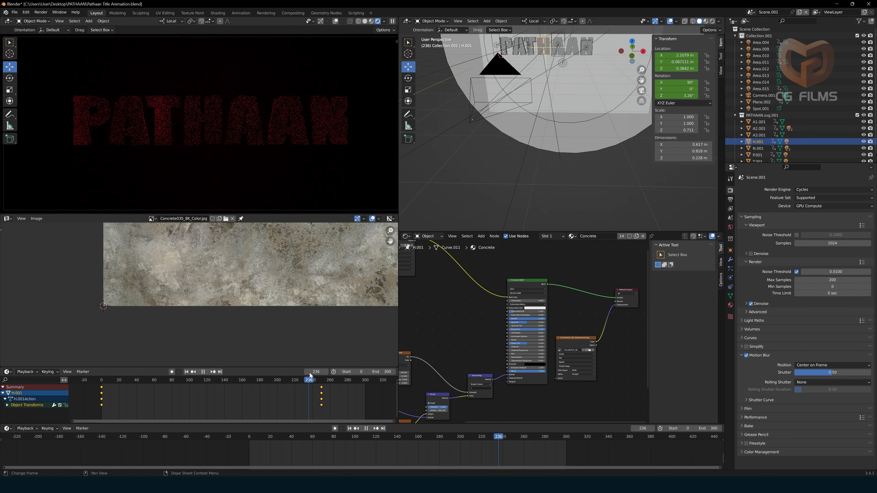
pyautogui.moveTo(323, 372); pyautogui.dragTo(116, 373)
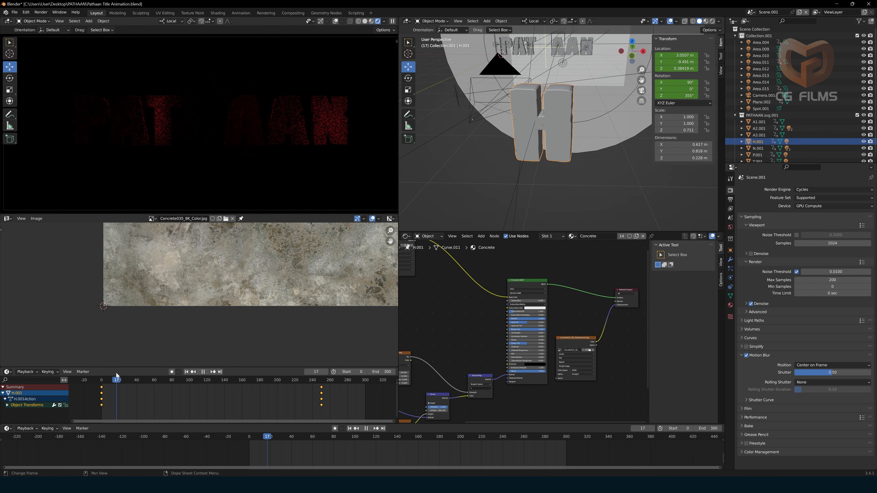
pyautogui.press('space')
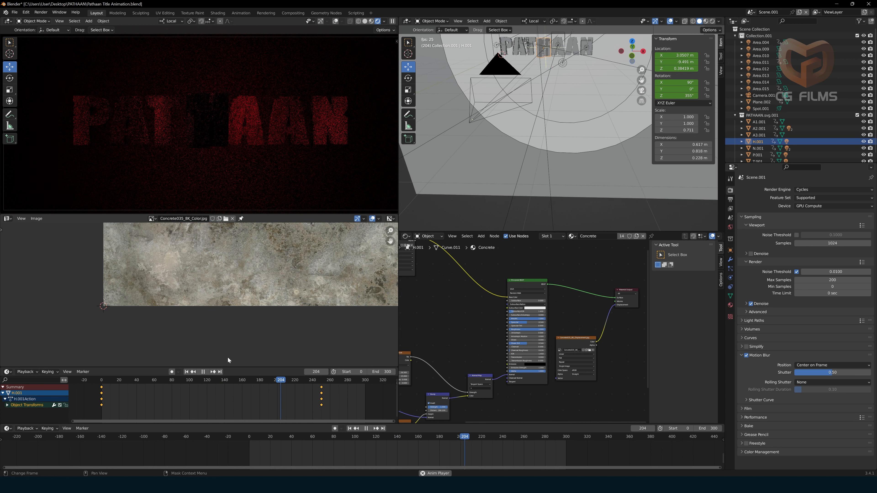
pyautogui.press('space')
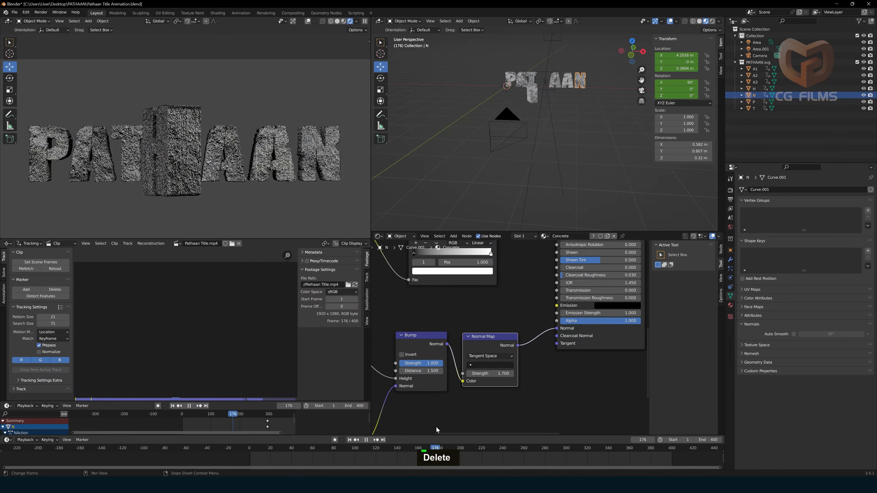
# Move the end keyframes of the letters N and H earlier to about frame 225 and replay the motion
pyautogui.moveTo(548, 408); pyautogui.dragTo(486, 395)
pyautogui.hotkey('ctrl', 'z')
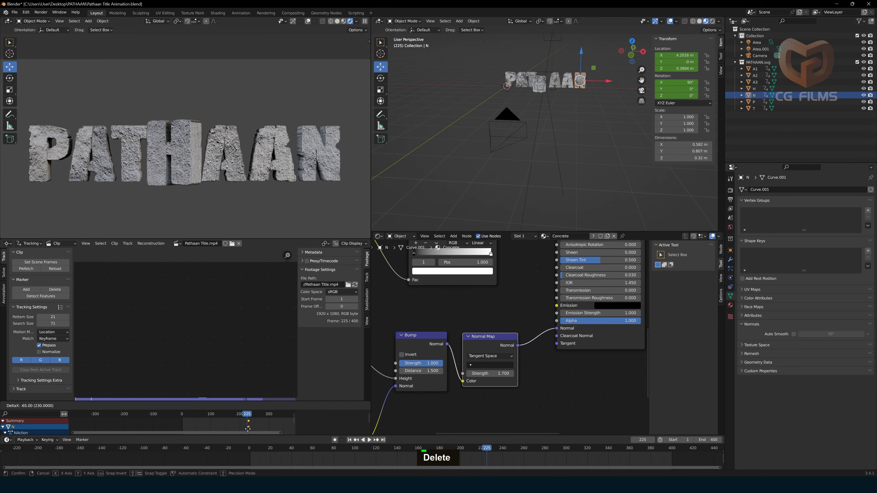
pyautogui.click(535, 91)
pyautogui.doubleClick(484, 449)
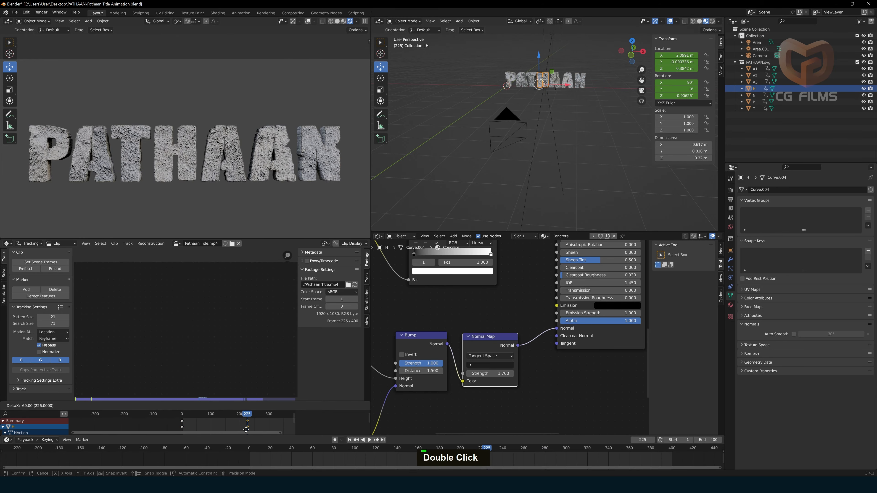
pyautogui.moveTo(484, 449); pyautogui.dragTo(307, 448)
pyautogui.press('space')
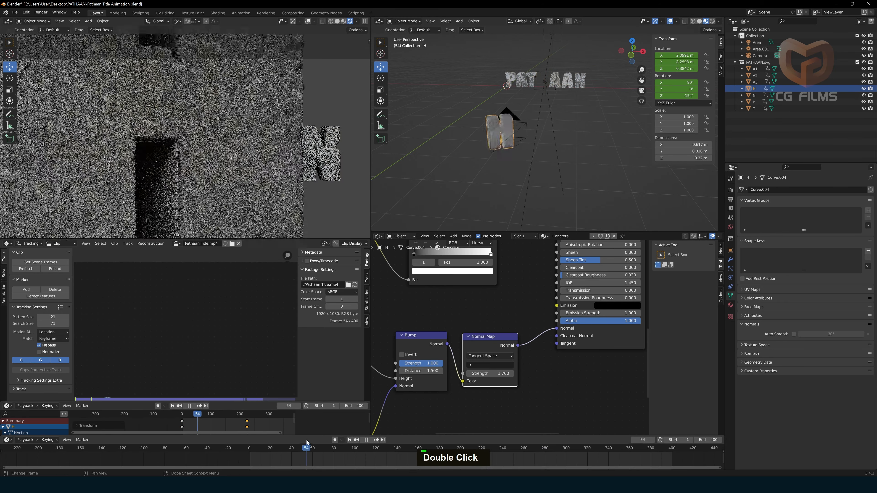
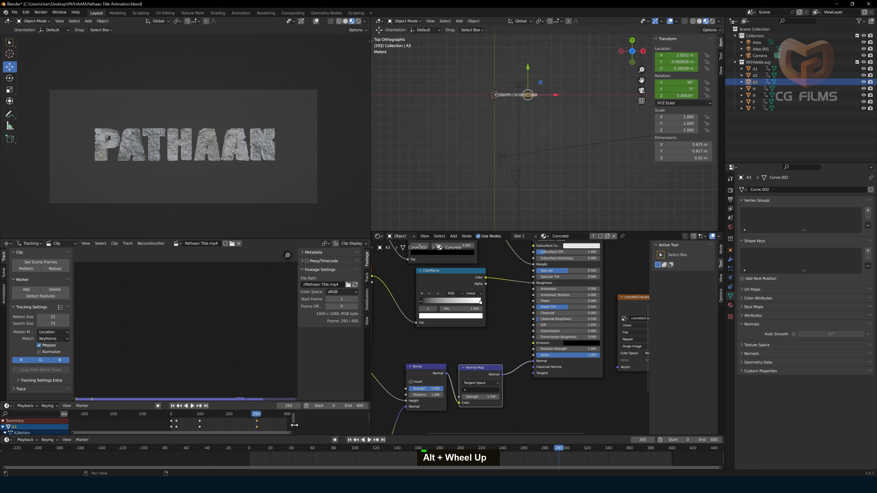
# Set the third A's Z rotation to 360°, keyframe it at frame 295, and scrub back to review its motion
pyautogui.moveTo(294, 425); pyautogui.dragTo(328, 418)
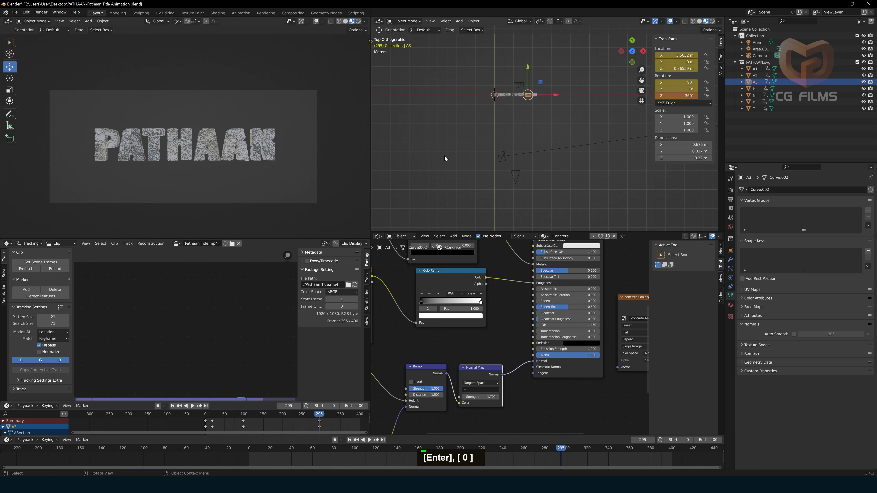
pyautogui.press('i')
pyautogui.moveTo(273, 417); pyautogui.dragTo(252, 418)
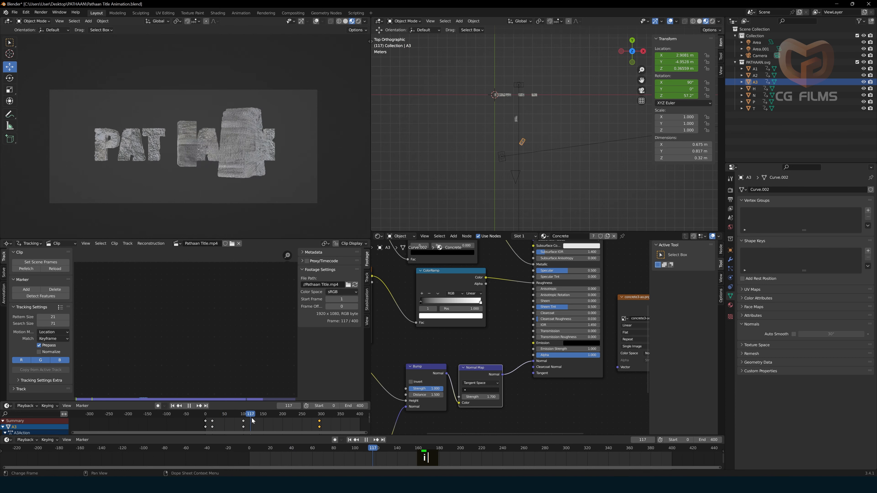
# Replay the third A's motion and delete its intermediate keyframes between frames 0 and 295
pyautogui.moveTo(359, 418); pyautogui.dragTo(155, 421)
pyautogui.press('space')
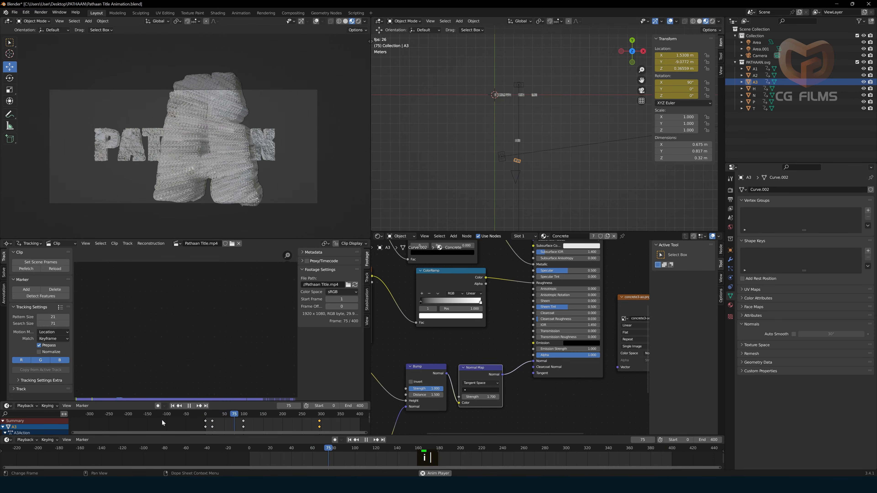
pyautogui.press('Escape')
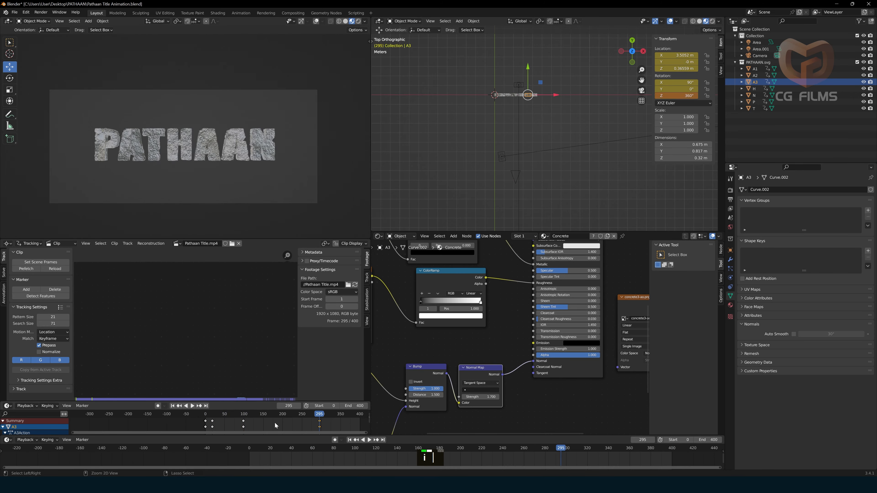
pyautogui.press('Delete')
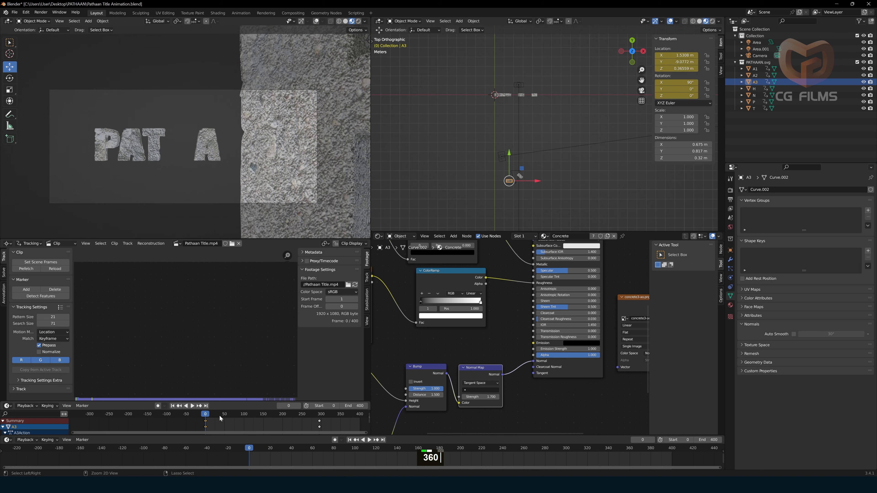
# Rotate the third A about Z at about frame 96, insert a Location & Rotation keyframe, and replay its motion
pyautogui.moveTo(215, 419); pyautogui.dragTo(242, 418)
pyautogui.moveTo(540, 160); pyautogui.dragTo(545, 162)
pyautogui.press('r')
pyautogui.press('z')
pyautogui.click(545, 163)
pyautogui.press('i')
pyautogui.click(546, 162)
pyautogui.press('space')
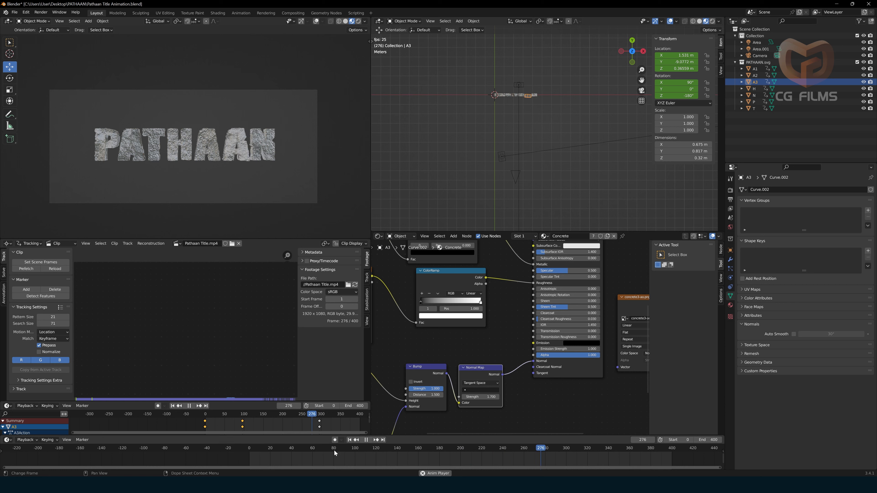
pyautogui.click(349, 450)
pyautogui.moveTo(349, 451); pyautogui.dragTo(456, 447)
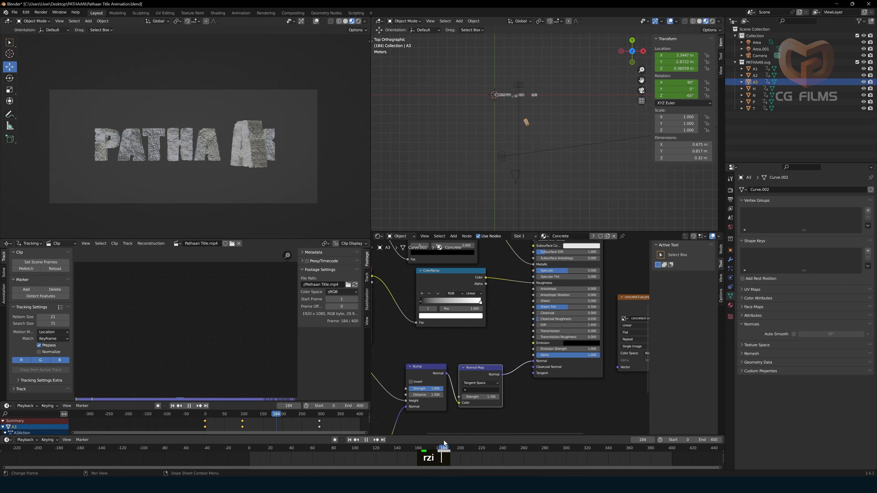
# Move the third A's end keyframe earlier to about frame 200 and recheck the motion
pyautogui.click(179, 145)
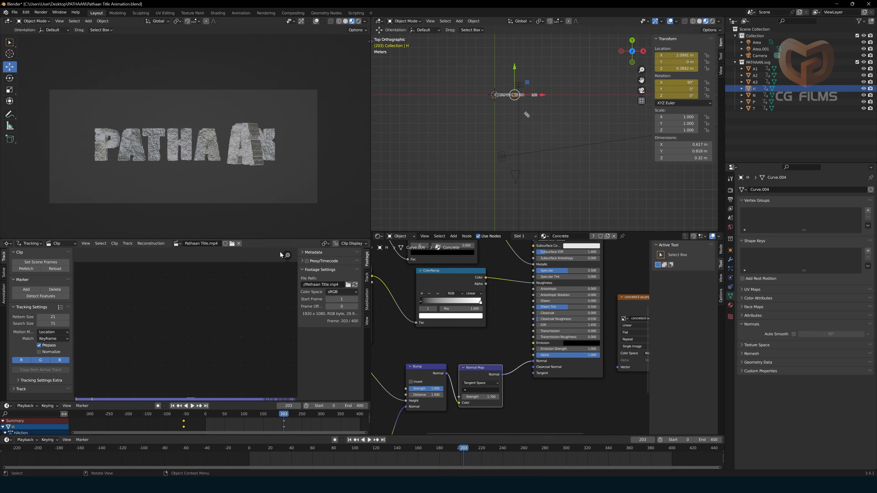
pyautogui.click(247, 150)
pyautogui.press('g')
pyautogui.click(281, 427)
pyautogui.moveTo(283, 415); pyautogui.dragTo(221, 400)
pyautogui.press('space')
# Place the letter T behind the camera at frame 39, set its Z rotation to 360°, and keyframe its location and rotation
pyautogui.click(153, 144)
pyautogui.moveTo(503, 156); pyautogui.dragTo(537, 145, button='middle')
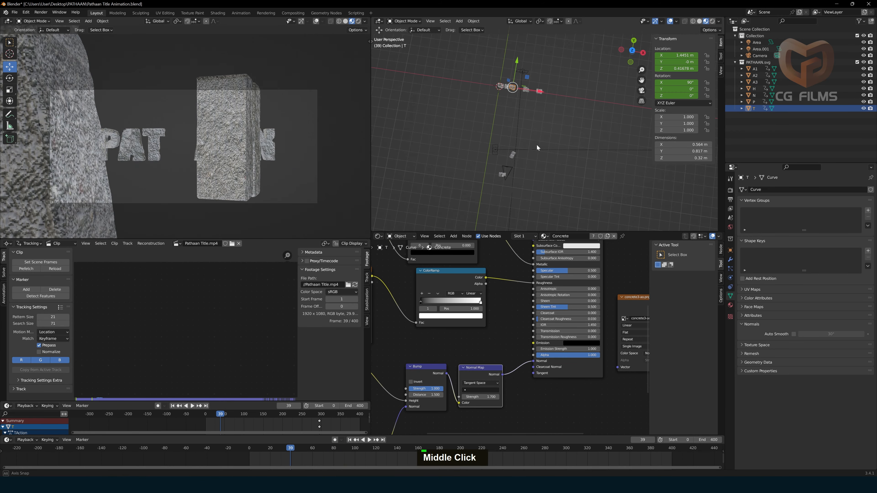
pyautogui.moveTo(515, 77); pyautogui.dragTo(502, 159)
pyautogui.click(540, 180)
pyautogui.press('i')
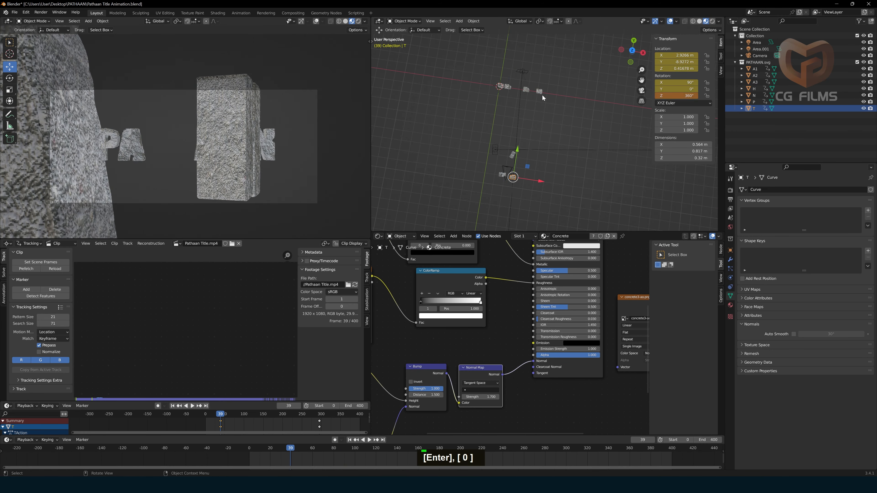
pyautogui.press('i')
# Replay the T's flight and shift its starting keyframe to about frame 16
pyautogui.press('space')
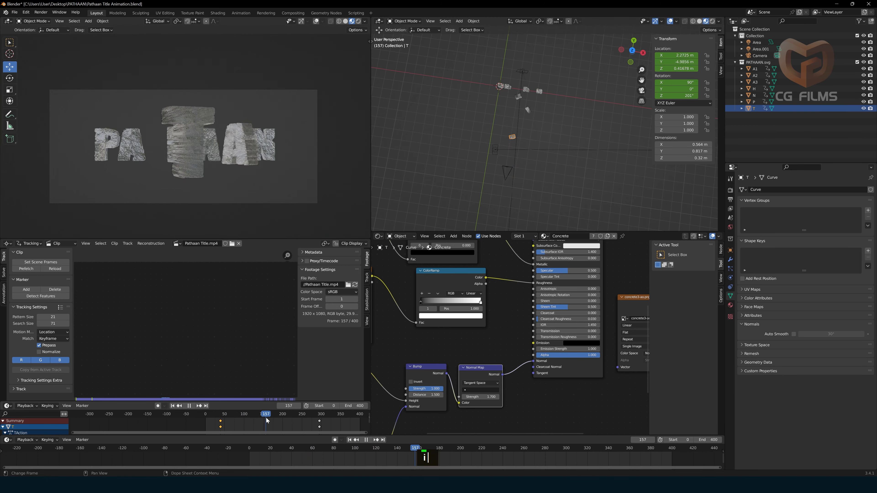
pyautogui.click(248, 416)
pyautogui.press('space')
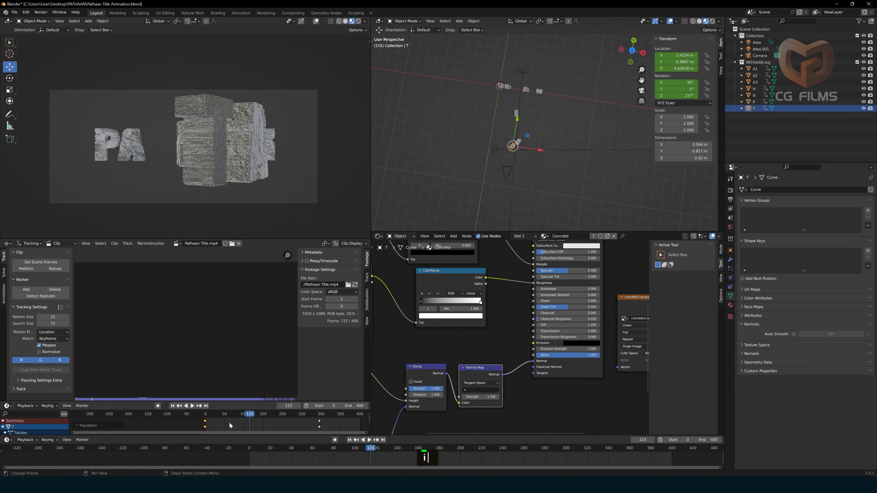
pyautogui.moveTo(218, 416); pyautogui.dragTo(207, 416)
pyautogui.press('space')
pyautogui.press('space')
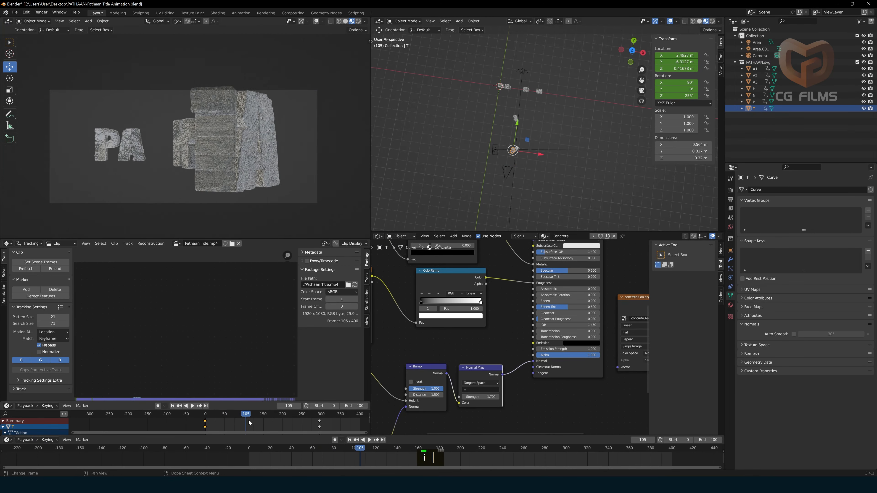
pyautogui.click(208, 424)
pyautogui.press('space')
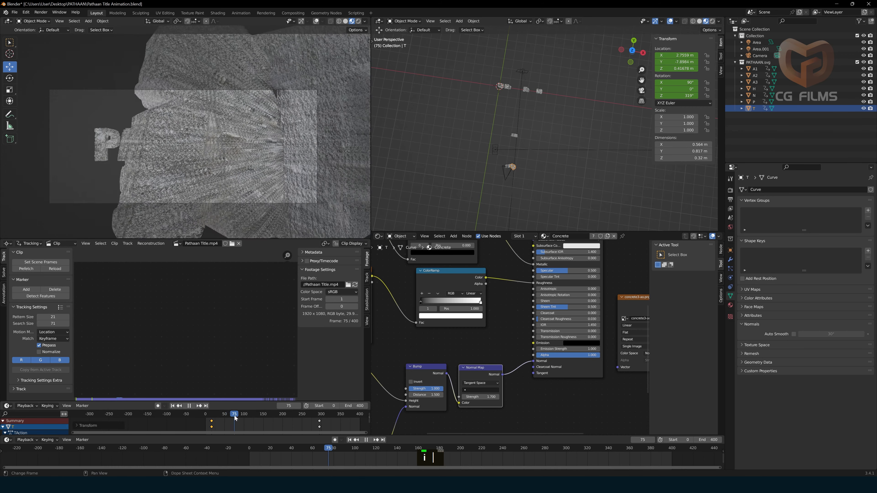
# Move the T's end keyframe earlier to about frame 235 and review the animation from the start
pyautogui.moveTo(252, 417); pyautogui.dragTo(202, 413)
pyautogui.press('space')
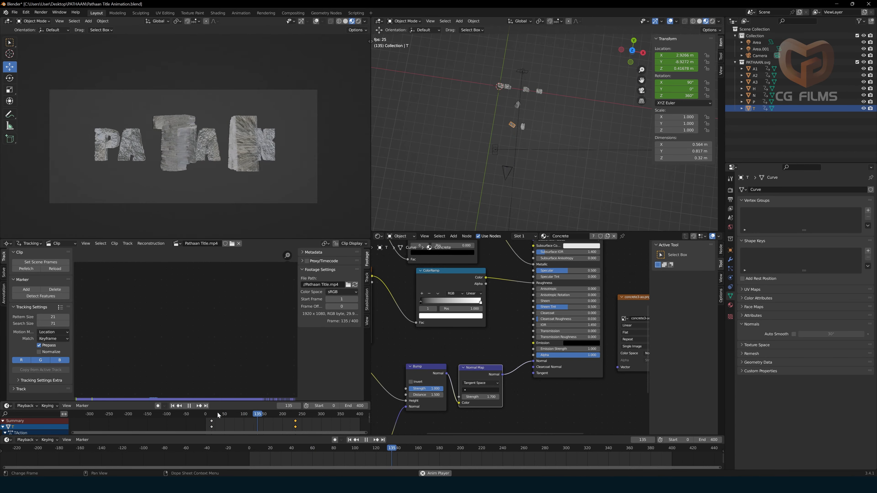
pyautogui.press('space')
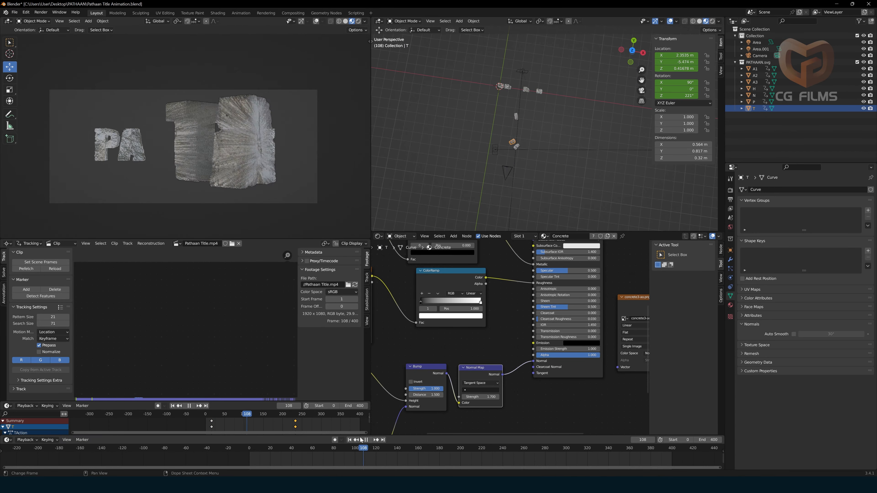
pyautogui.moveTo(360, 438); pyautogui.dragTo(248, 430)
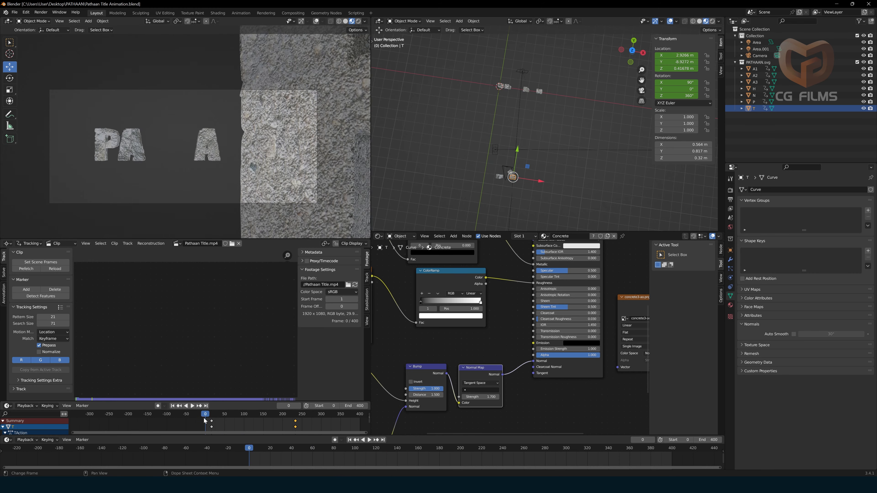
pyautogui.click(244, 416)
pyautogui.press('space')
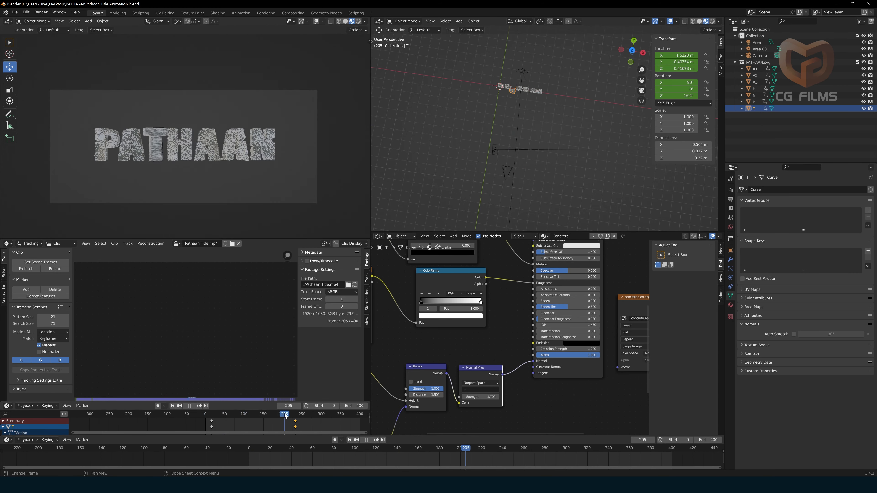
pyautogui.moveTo(284, 413); pyautogui.dragTo(254, 414)
# Place the letter N behind the camera at frame 0, keyframe it with a Z rotation of 360°, and play it back
pyautogui.hotkey('shift', 'Left')
pyautogui.click(517, 110)
pyautogui.press('g')
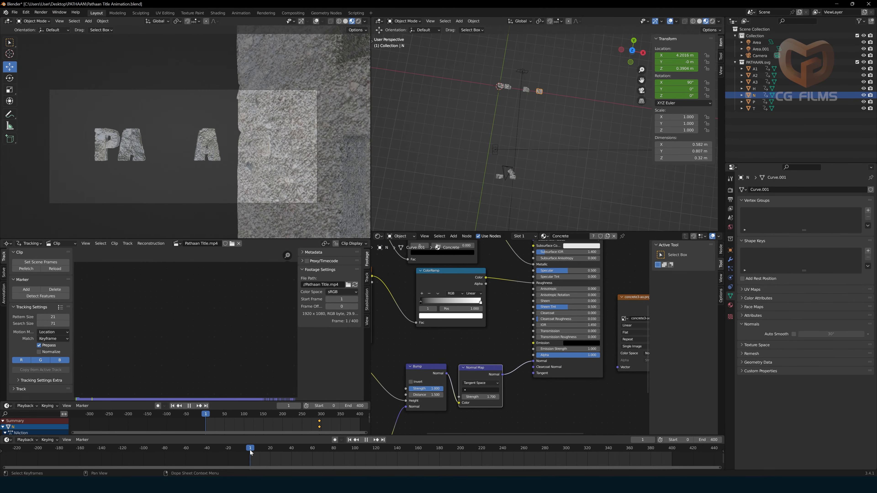
pyautogui.moveTo(524, 156); pyautogui.dragTo(522, 168)
pyautogui.moveTo(549, 185); pyautogui.dragTo(521, 182)
pyautogui.press('i')
pyautogui.click(539, 167)
pyautogui.click(675, 96)
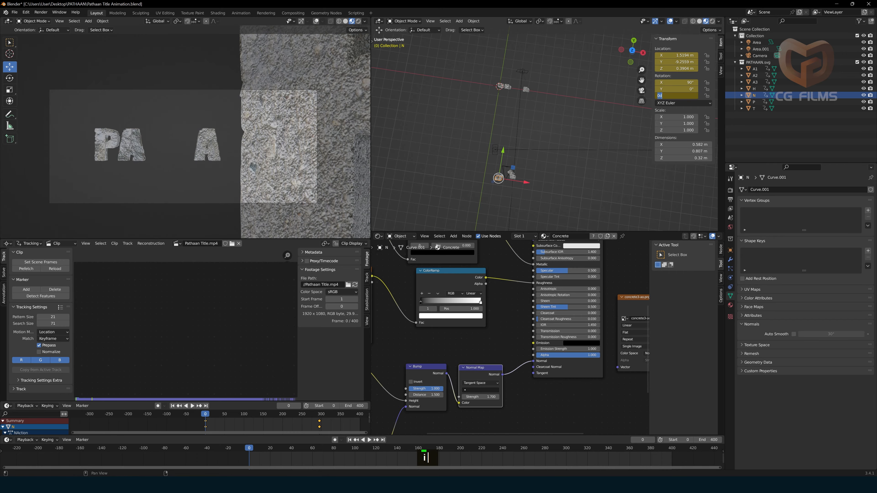
pyautogui.press('space')
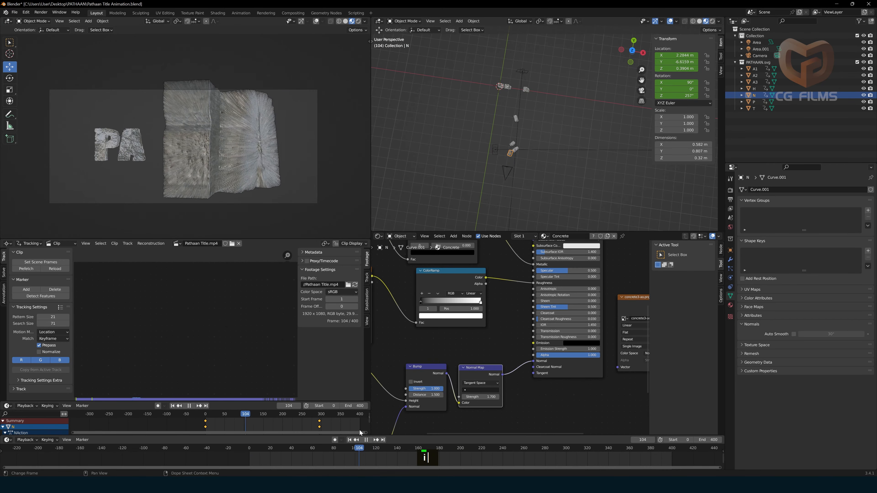
pyautogui.press('space')
# Reposition the N partway along its path at about frame 109 and insert a Location & Rotation keyframe
pyautogui.moveTo(205, 421); pyautogui.dragTo(204, 426)
pyautogui.moveTo(515, 135); pyautogui.dragTo(521, 142)
pyautogui.hotkey('ctrl', 'z')
pyautogui.moveTo(522, 142); pyautogui.dragTo(522, 143)
pyautogui.press('i')
pyautogui.click(550, 177)
pyautogui.press('space')
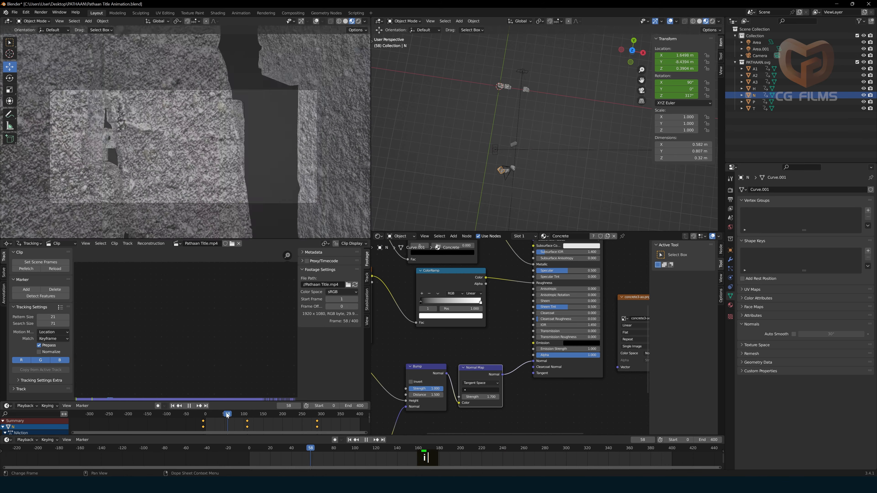
# Move the N's end keyframe earlier to about frame 250 and replay the title animation
pyautogui.moveTo(251, 414); pyautogui.dragTo(305, 419)
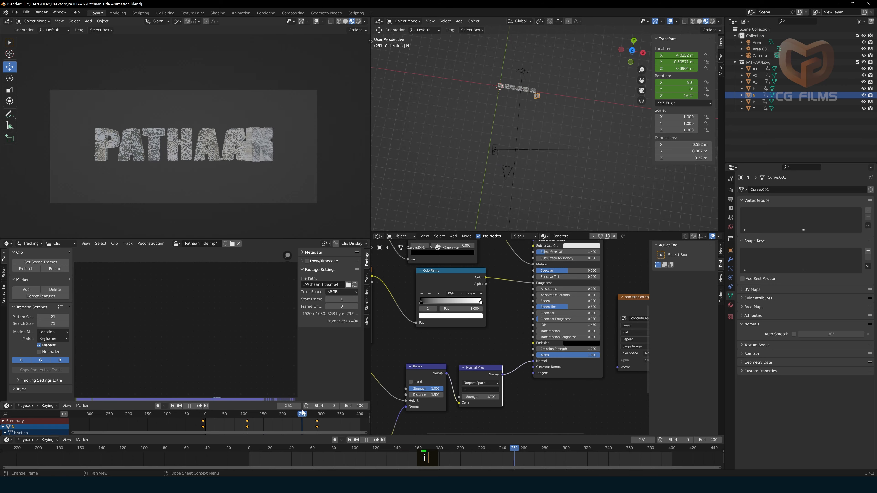
pyautogui.click(301, 427)
pyautogui.press('space')
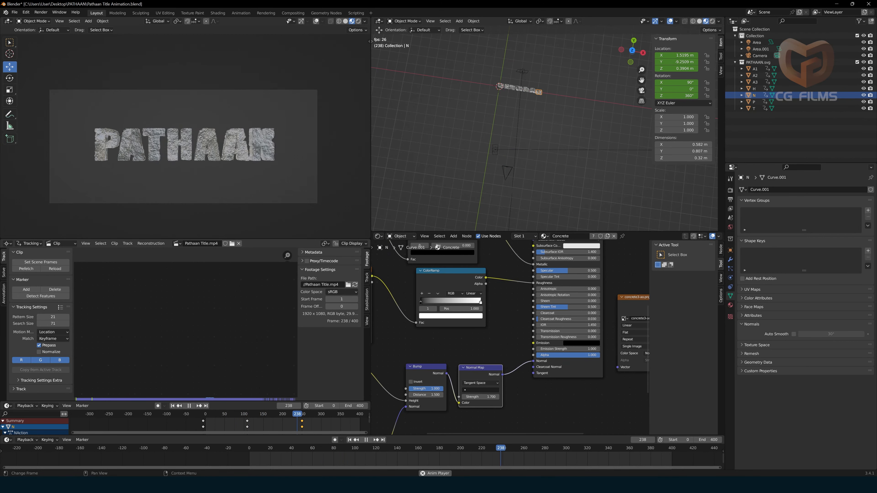
pyautogui.click(511, 149)
pyautogui.keyDown('shift'); pyautogui.moveTo(512, 149); pyautogui.dragTo(512, 161, button='middle'); pyautogui.keyUp('shift')
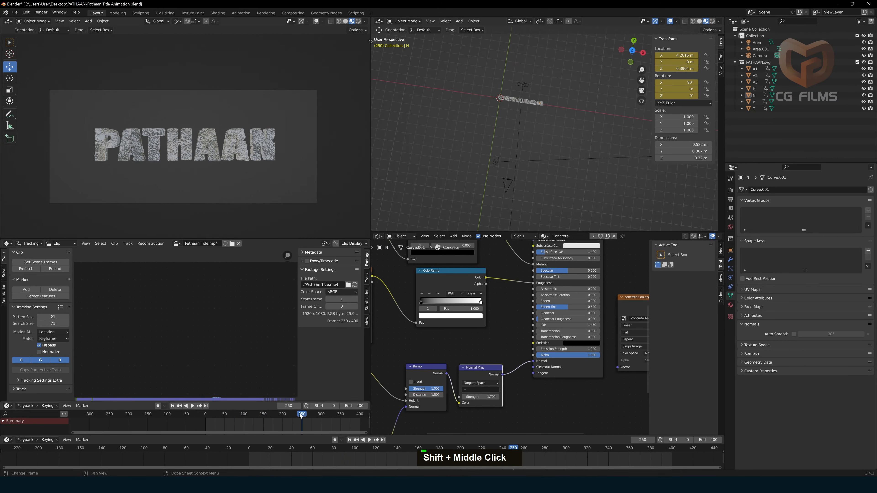
pyautogui.moveTo(301, 414); pyautogui.dragTo(239, 417)
pyautogui.press('space')
# Move the first A back to about Y -7.07 m at frame 0 and insert a Location & Rotation keyframe
pyautogui.click(508, 99)
pyautogui.scroll(3, 535, 115)
pyautogui.moveTo(534, 117); pyautogui.dragTo(539, 85, button='middle')
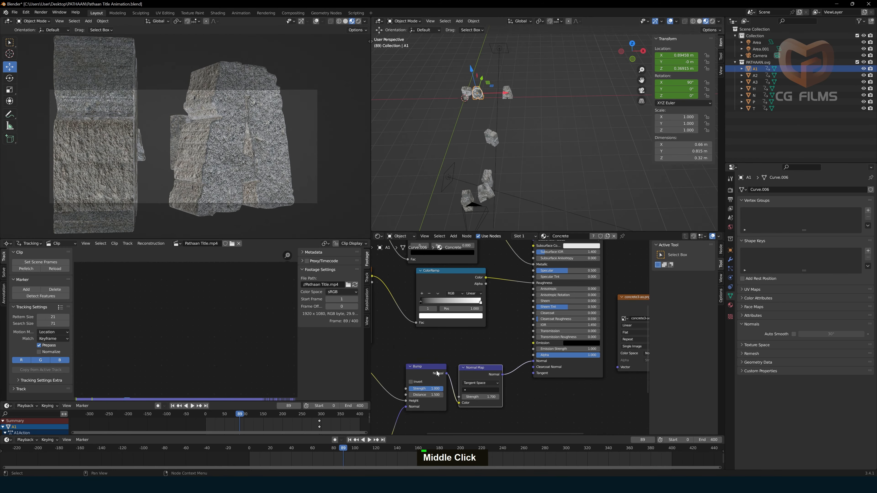
pyautogui.click(205, 416)
pyautogui.scroll(-2, 472, 118)
pyautogui.moveTo(483, 79); pyautogui.dragTo(478, 121, button='middle')
pyautogui.moveTo(504, 65); pyautogui.dragTo(490, 149)
pyautogui.press('i')
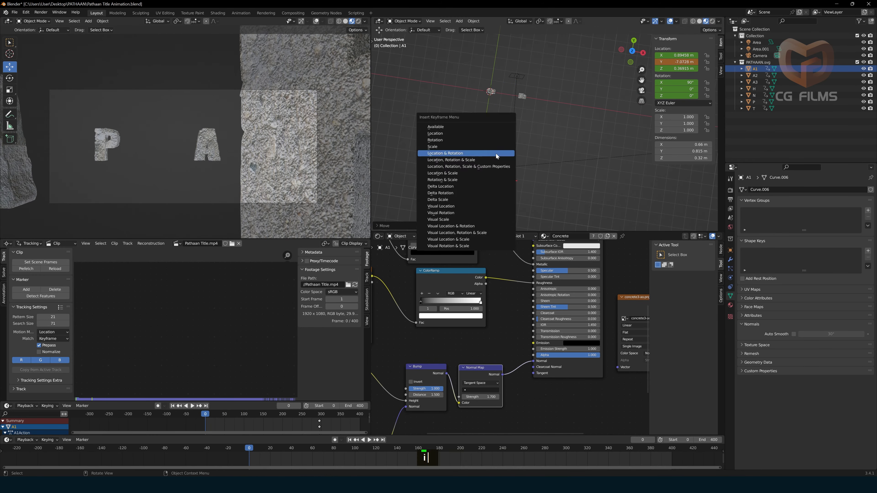
pyautogui.click(495, 154)
# Move the first A's end keyframe earlier to about frame 259 and replay the motion
pyautogui.press('space')
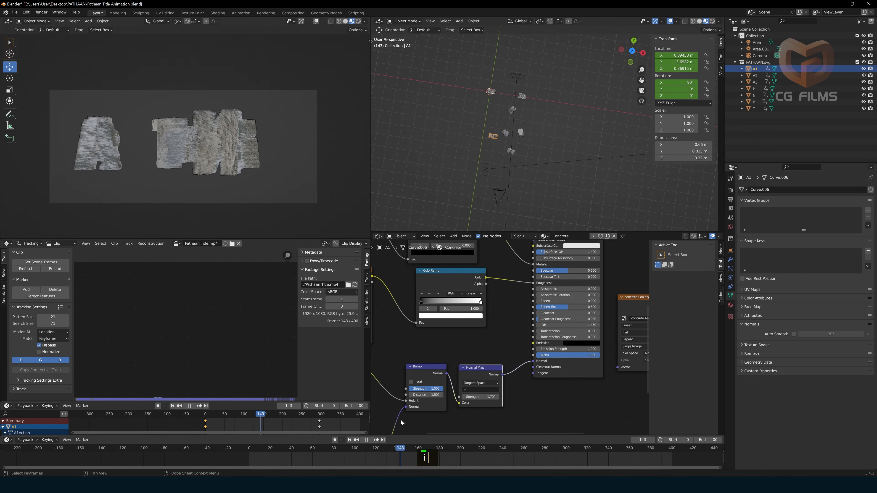
pyautogui.doubleClick(243, 417)
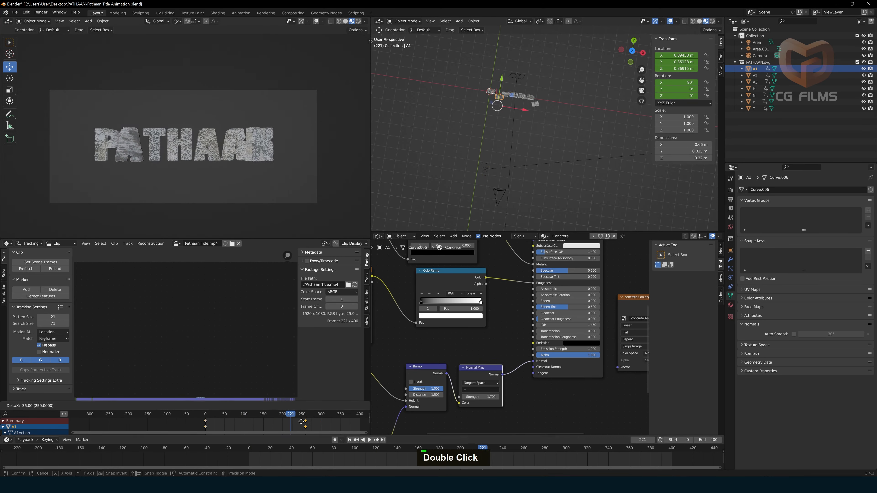
pyautogui.press('space')
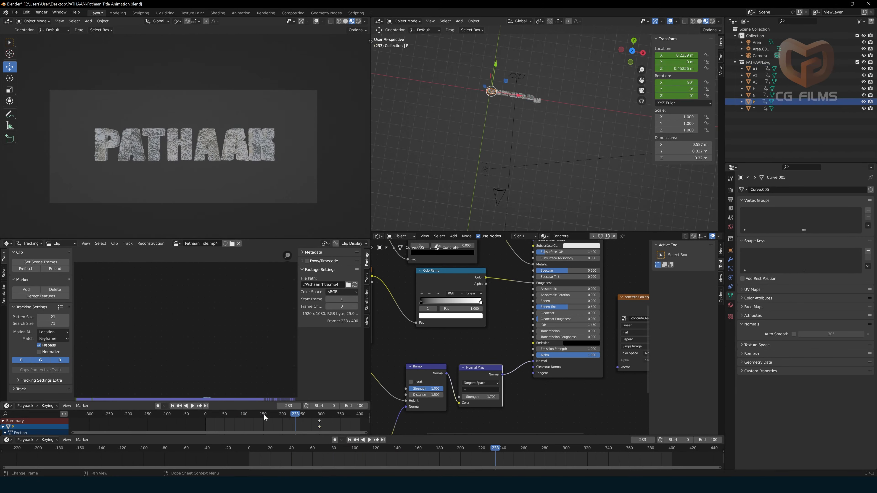
# Place the letter P behind the camera at frame 0, turned about Z, and keyframe its location and rotation
pyautogui.moveTo(264, 415); pyautogui.dragTo(205, 416)
pyautogui.moveTo(495, 64); pyautogui.dragTo(478, 173)
pyautogui.moveTo(502, 208); pyautogui.dragTo(539, 213)
pyautogui.press('i')
pyautogui.click(590, 121)
# Shift the P's start keyframe to about frame 55 and its end keyframe to about frame 247, checking playback
pyautogui.moveTo(250, 451); pyautogui.dragTo(377, 432)
pyautogui.press('Escape')
pyautogui.press('g')
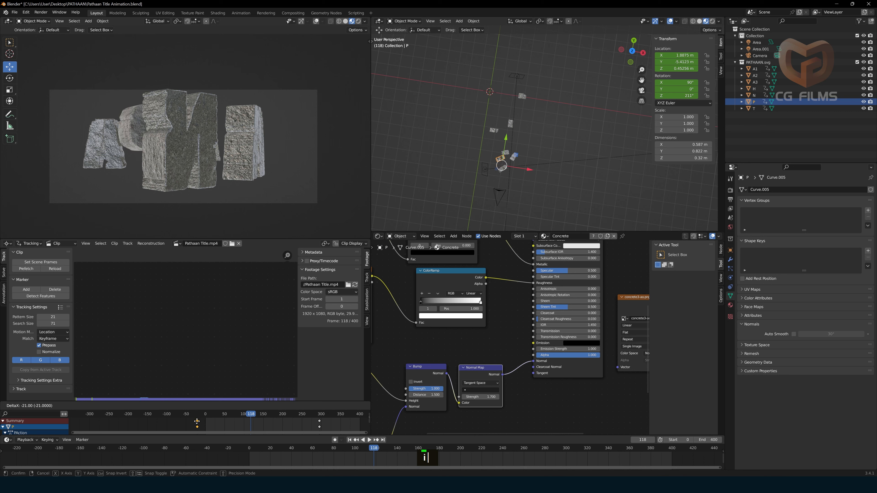
pyautogui.click(225, 421)
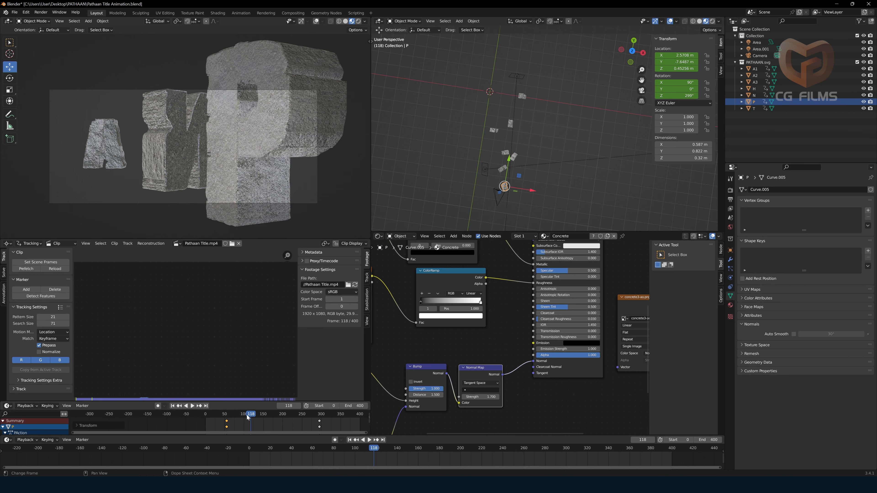
pyautogui.press('space')
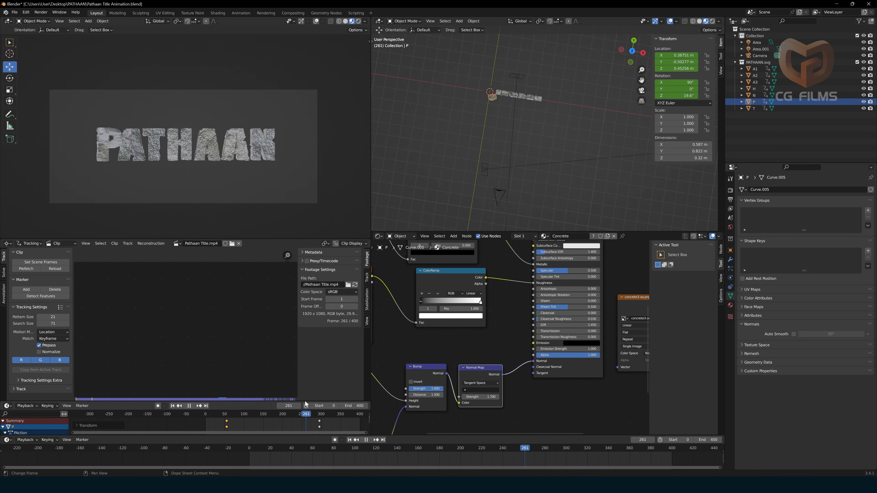
pyautogui.doubleClick(268, 421)
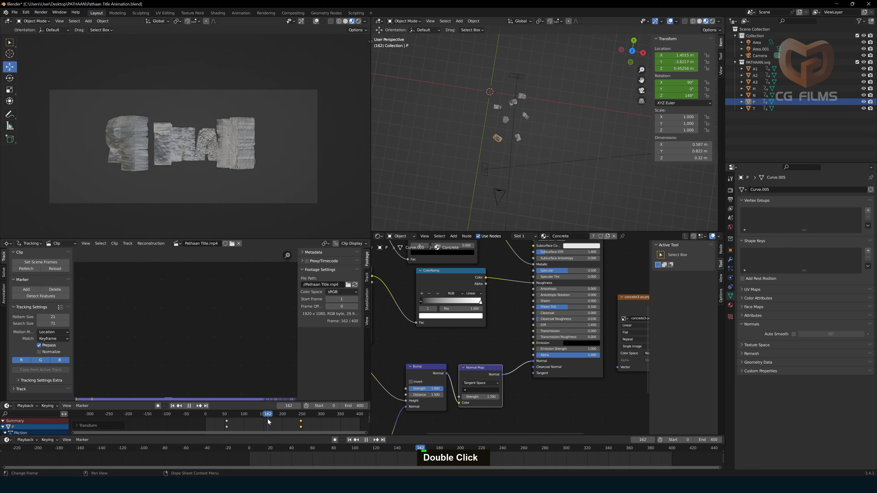
# Move the T to about X 2.3 m, Y -7.34 m at frame 92, rotate it to about 314° on Z, and keyframe it
pyautogui.moveTo(258, 416); pyautogui.dragTo(241, 409)
pyautogui.scroll(3, 509, 204)
pyautogui.moveTo(509, 204); pyautogui.dragTo(514, 154, button='middle')
pyautogui.click(486, 158)
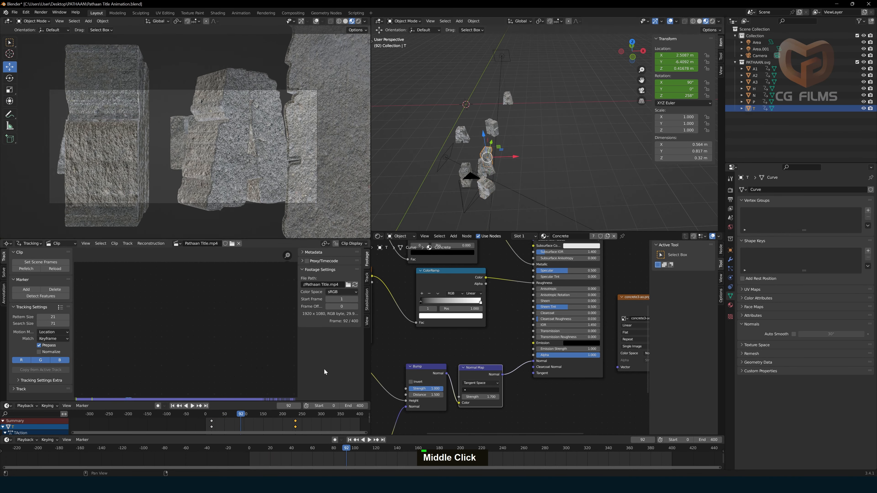
pyautogui.moveTo(491, 142); pyautogui.dragTo(500, 174)
pyautogui.press('r')
pyautogui.press('z')
pyautogui.click(536, 137)
pyautogui.moveTo(483, 159); pyautogui.dragTo(484, 154)
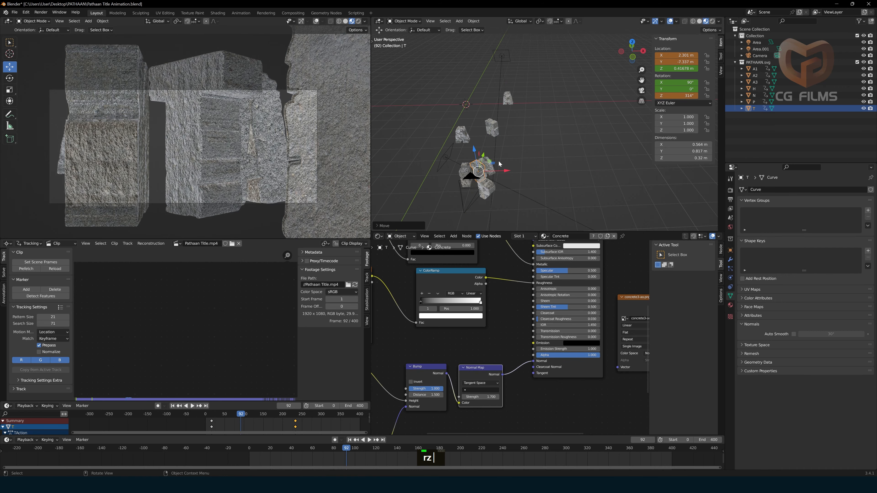
pyautogui.press('i')
pyautogui.click(499, 166)
# At frame 115, rotate the P about Z and shift it back along Y, clear of the T
pyautogui.moveTo(241, 413)
pyautogui.mouseDown()
pyautogui.moveTo(231, 410)
pyautogui.moveTo(249, 409)
pyautogui.mouseUp()
pyautogui.moveTo(526, 159); pyautogui.dragTo(531, 173, button='middle')
pyautogui.press('KP_7')
pyautogui.keyDown('shift'); pyautogui.moveTo(584, 100); pyautogui.dragTo(489, 157, button='middle'); pyautogui.keyUp('shift')
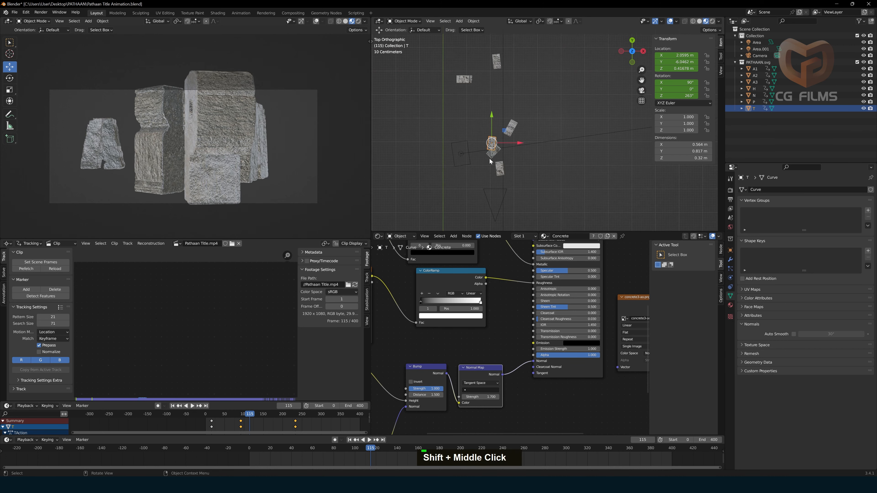
pyautogui.click(489, 157)
pyautogui.scroll(2, 489, 157)
pyautogui.click(479, 186)
pyautogui.press('r')
pyautogui.press('z')
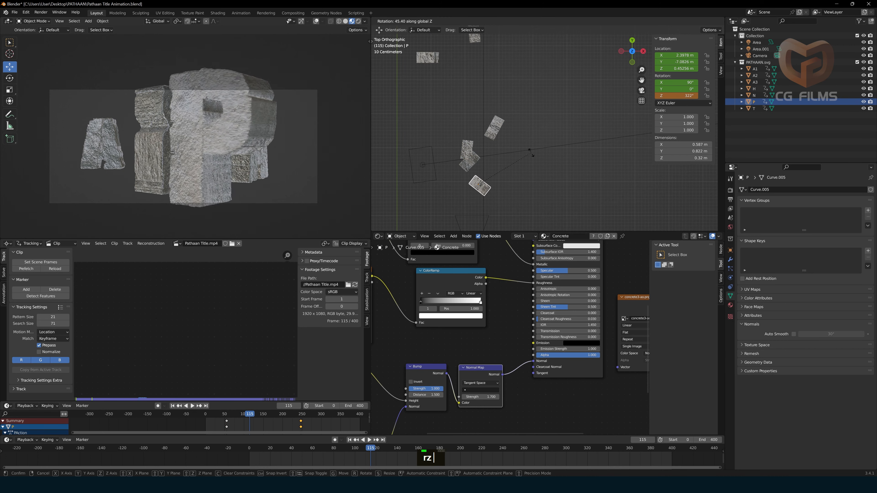
pyautogui.click(511, 163)
pyautogui.moveTo(478, 170); pyautogui.dragTo(480, 189)
# Place the second A behind the camera at about X 2.19 m, Y -9.87 m, keyframe its start near frame 86, and play the motion
pyautogui.scroll(-2, 511, 138)
pyautogui.keyDown('shift'); pyautogui.moveTo(511, 138); pyautogui.dragTo(514, 200, button='middle'); pyautogui.keyUp('shift')
pyautogui.click(511, 61)
pyautogui.moveTo(249, 414)
pyautogui.mouseDown()
pyautogui.moveTo(271, 415)
pyautogui.moveTo(255, 414)
pyautogui.mouseUp()
pyautogui.scroll(-2, 531, 219)
pyautogui.keyDown('shift'); pyautogui.moveTo(530, 219); pyautogui.dragTo(507, 202, button='middle'); pyautogui.keyUp('shift')
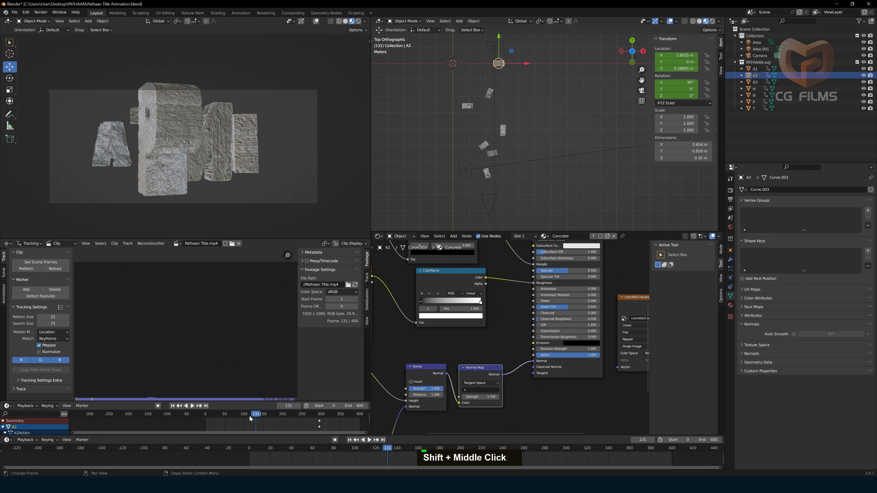
pyautogui.moveTo(251, 419); pyautogui.dragTo(206, 420)
pyautogui.press('g')
pyautogui.press('y')
pyautogui.click(469, 218)
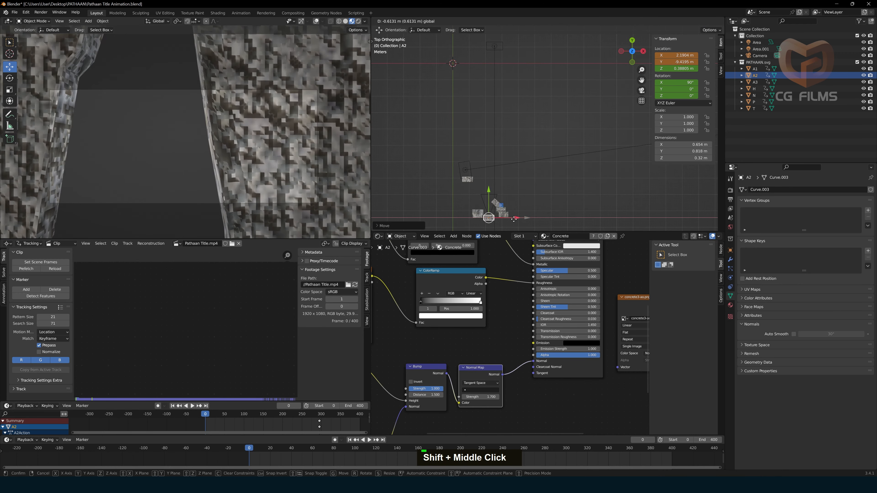
pyautogui.press('space')
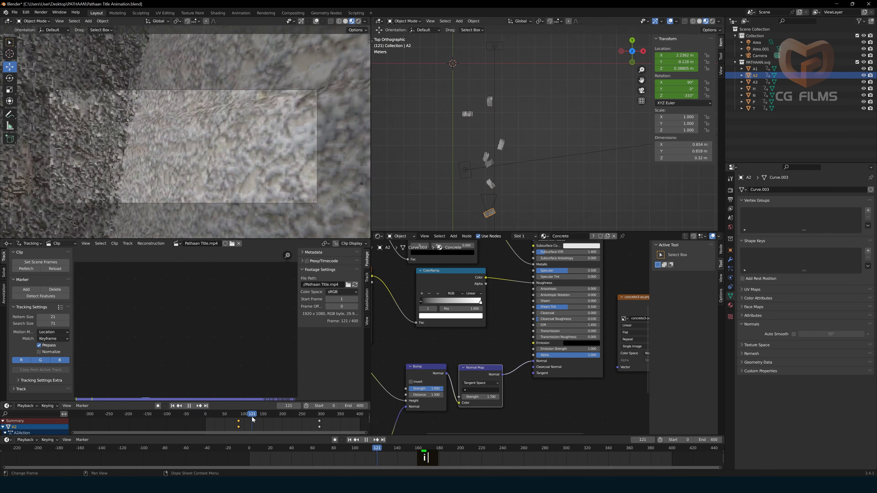
pyautogui.press('space')
# Try an intermediate keyframe for the second A at frame 136, moved to about X 2.22 m and rotated to -237° on Z
pyautogui.press('r')
pyautogui.press('z')
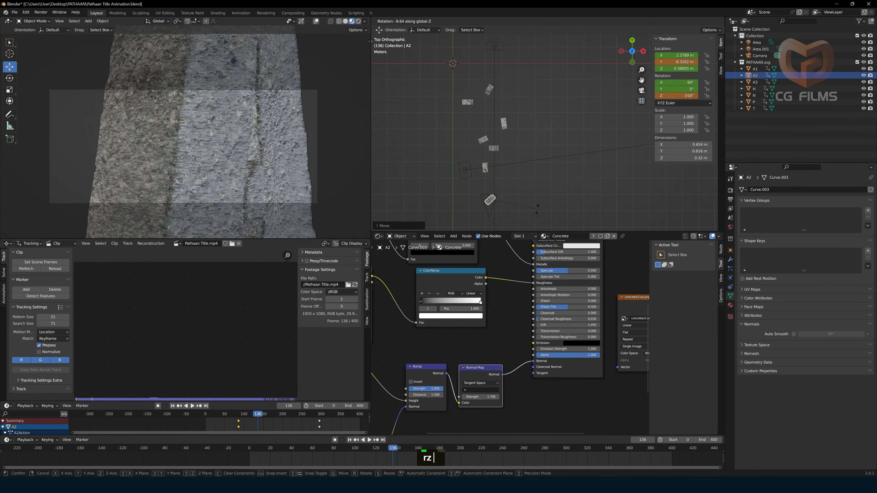
pyautogui.click(512, 187)
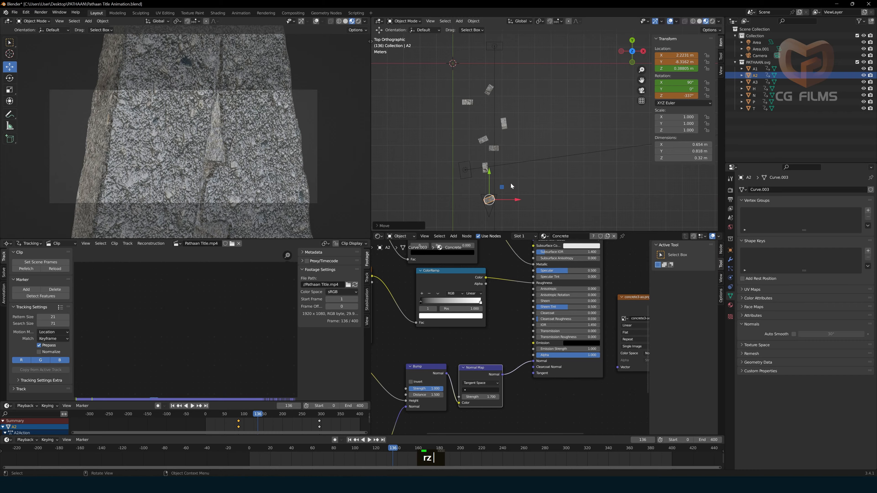
pyautogui.press('space')
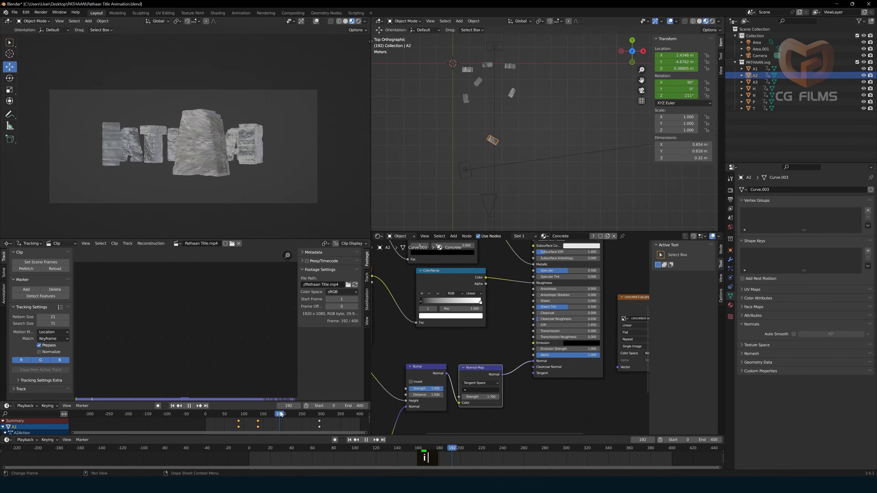
pyautogui.press('Escape')
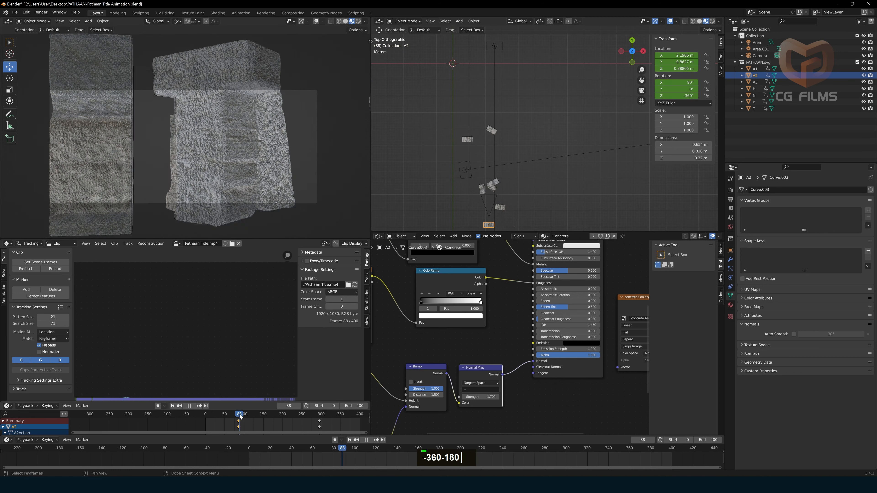
# Set the second A's Z rotation to -180° at frame 86, update its start keyframe, and play the motion
pyautogui.doubleClick(676, 96)
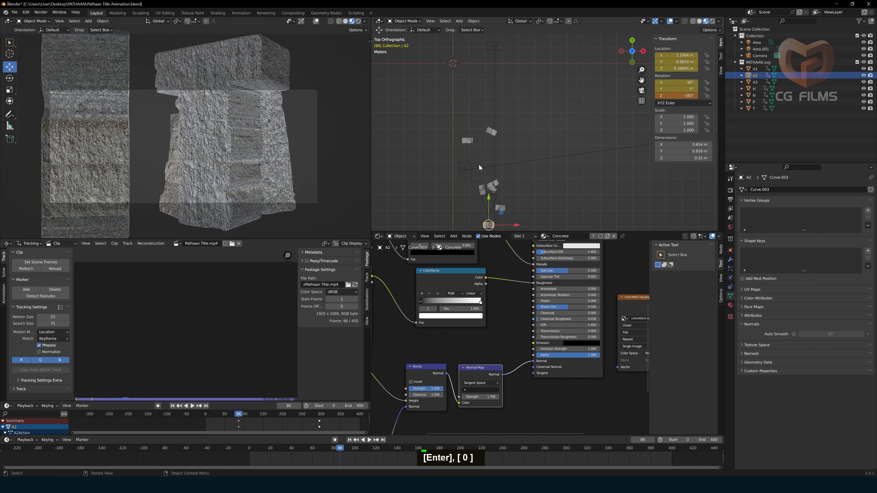
pyautogui.click(238, 421)
pyautogui.press('space')
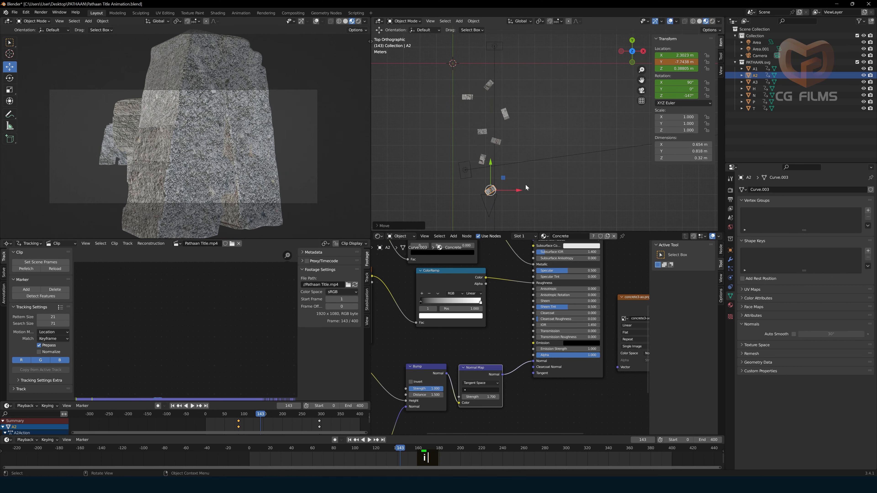
# Switch the camera view to solid shading and check the second A's flight up to frame 215
pyautogui.click(343, 21)
pyautogui.click(340, 20)
pyautogui.click(345, 21)
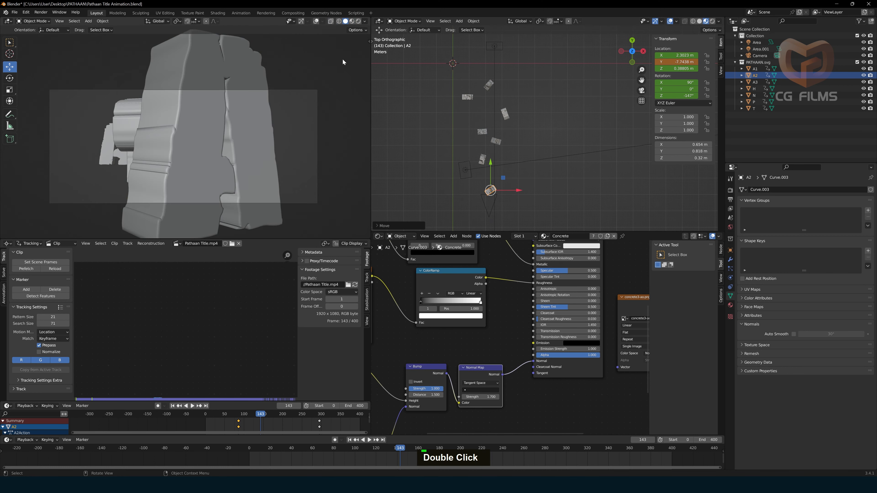
pyautogui.press('space')
pyautogui.moveTo(263, 417); pyautogui.dragTo(291, 414)
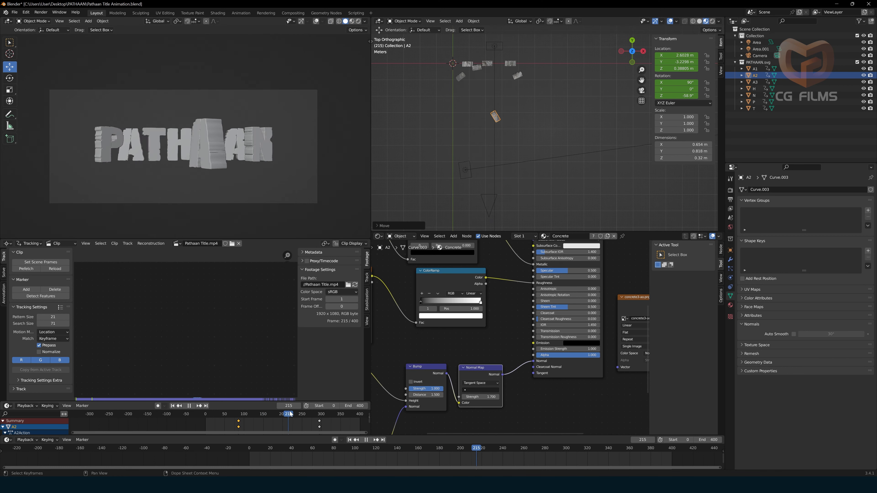
# Move the second A's end keyframe earlier to about frame 258 and replay the animation
pyautogui.doubleClick(321, 426)
pyautogui.press('space')
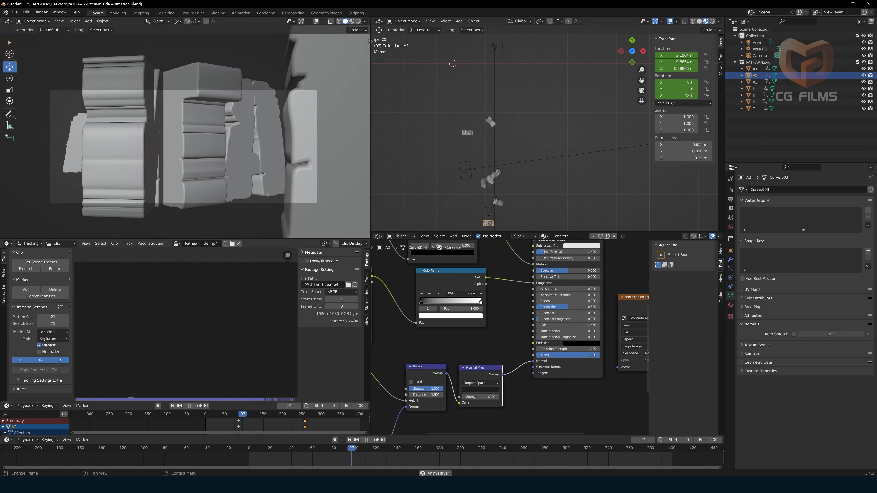
pyautogui.press('space')
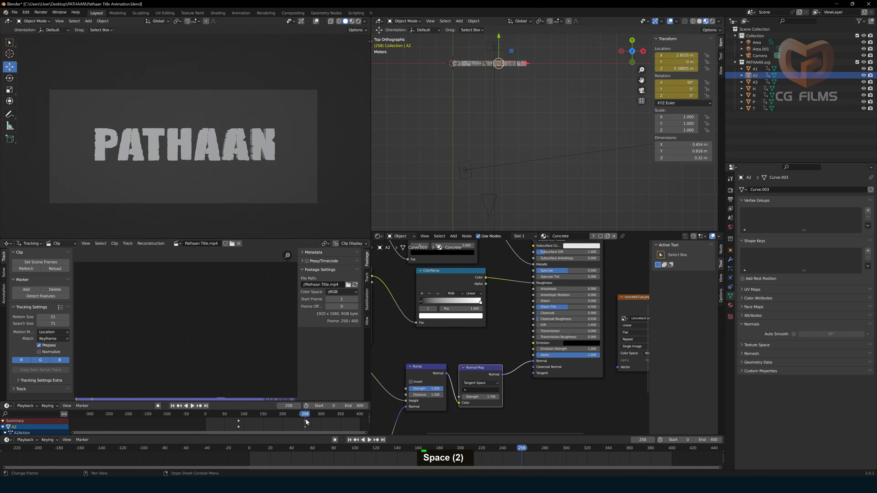
pyautogui.moveTo(316, 420); pyautogui.dragTo(298, 416)
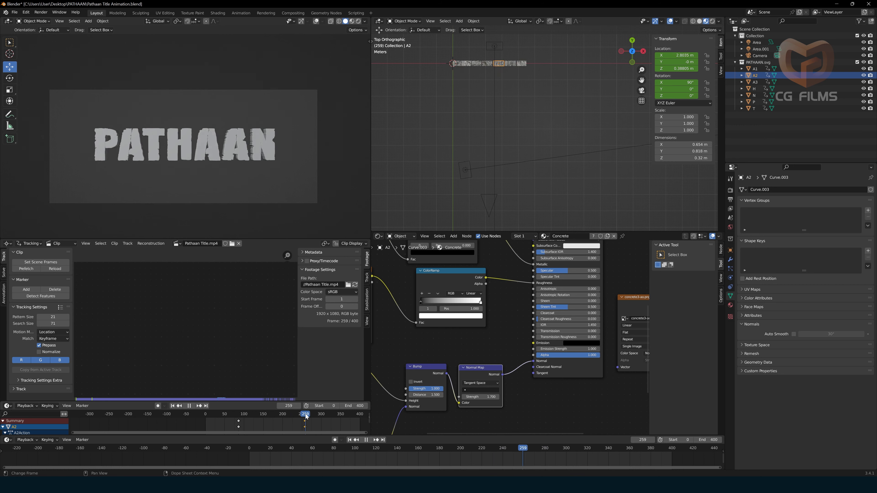
pyautogui.press('space')
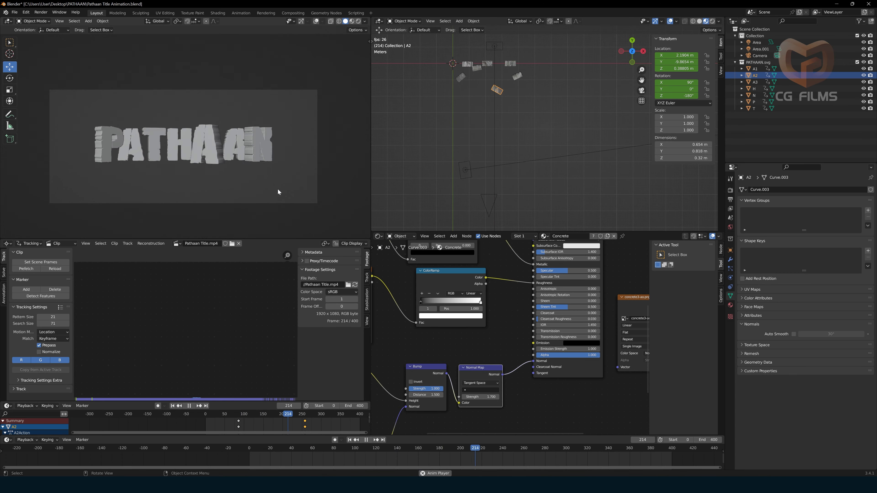
pyautogui.press('space')
# Show the camera view in rendered shading, check the lighting at frames 278 and 149, and delete both existing area lights
pyautogui.click(359, 21)
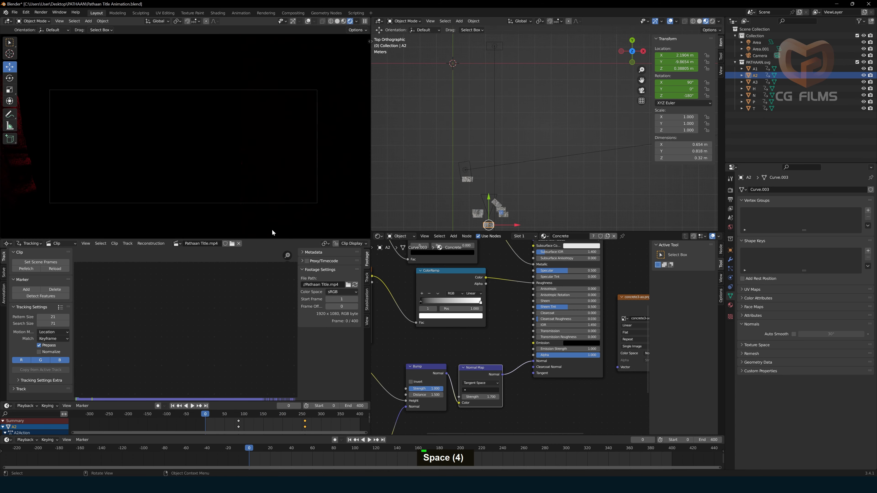
pyautogui.moveTo(274, 447); pyautogui.dragTo(543, 434)
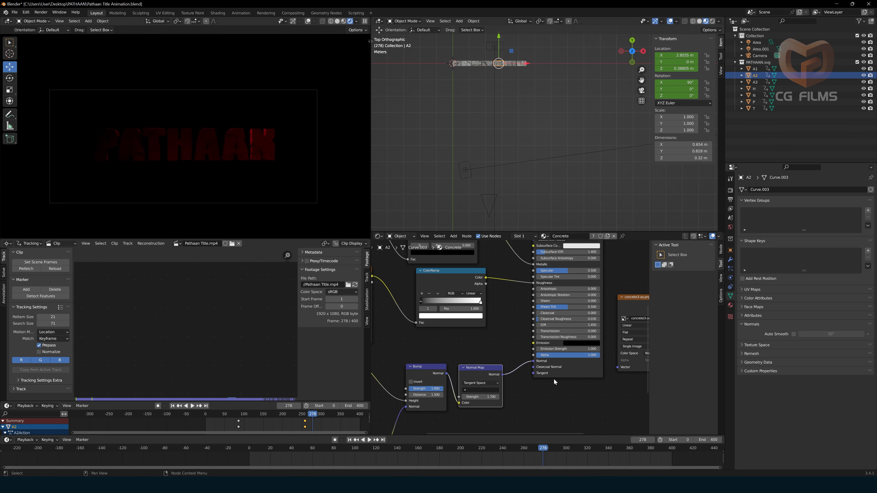
pyautogui.moveTo(525, 182); pyautogui.dragTo(500, 140, button='middle')
pyautogui.keyDown('shift'); pyautogui.moveTo(500, 139); pyautogui.dragTo(522, 196, button='middle'); pyautogui.keyUp('shift')
pyautogui.click(498, 216)
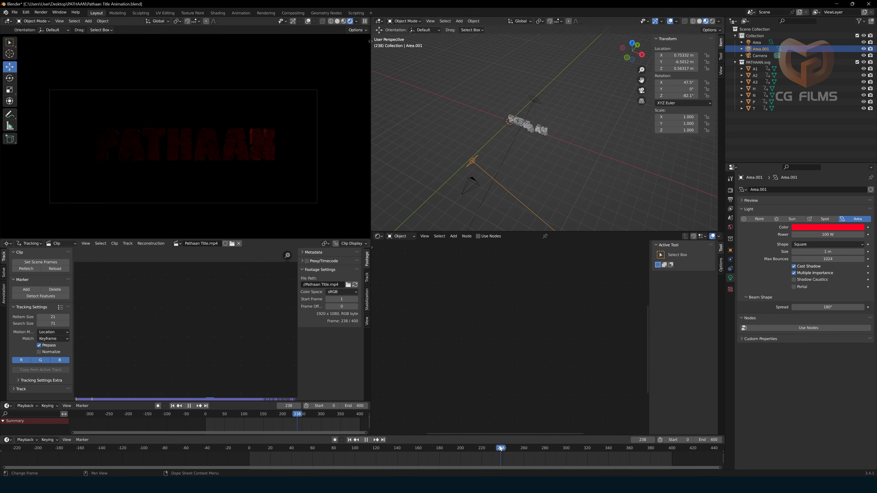
pyautogui.moveTo(500, 448); pyautogui.dragTo(406, 437)
pyautogui.moveTo(528, 207); pyautogui.dragTo(561, 206, button='middle')
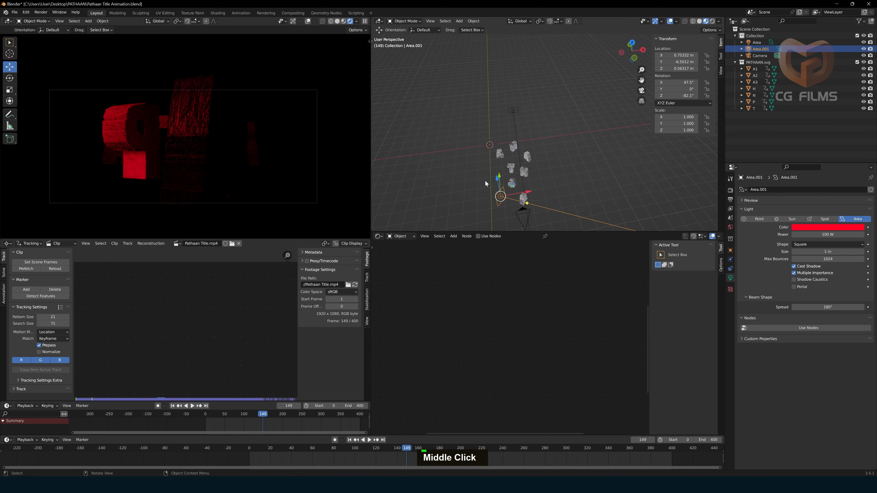
pyautogui.press('Delete')
# Add a new area light and set its power to 100 W
pyautogui.hotkey('shift', 'a')
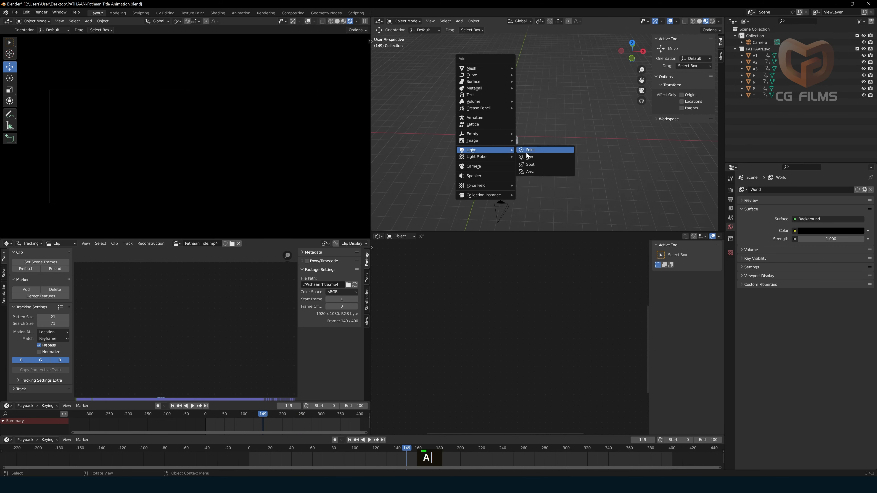
pyautogui.write('a100')
pyautogui.press('Return')
pyautogui.moveTo(528, 146); pyautogui.dragTo(526, 118, button='middle')
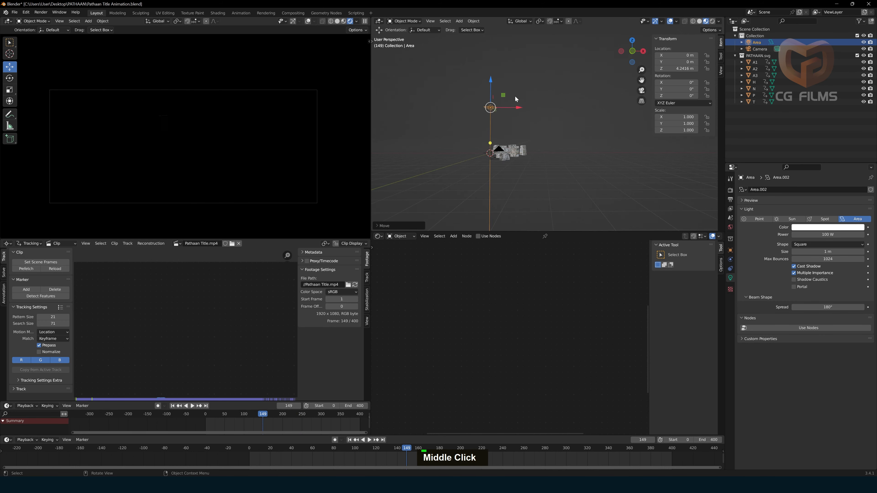
# Move the area light above the letters to about X 1.91 m, Y -4.35 m, Z 4.76 m, tilt it about -27° on X, and set 1000 W
pyautogui.moveTo(517, 107); pyautogui.dragTo(511, 74)
pyautogui.moveTo(512, 76); pyautogui.dragTo(519, 132, button='middle')
pyautogui.moveTo(532, 70); pyautogui.dragTo(481, 109)
pyautogui.moveTo(480, 109); pyautogui.dragTo(571, 113, button='middle')
pyautogui.click(381, 78)
pyautogui.moveTo(552, 104); pyautogui.dragTo(603, 160)
pyautogui.click(269, 416)
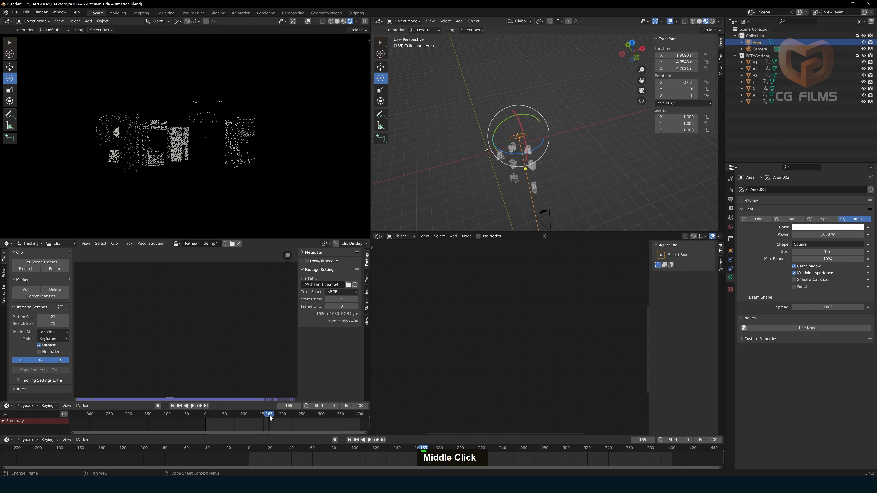
# Reposition the area light behind the letters at about X 1.91 m, Y 0.17 m, Z 2.60 m and adjust its rotation
pyautogui.moveTo(480, 192); pyautogui.dragTo(529, 199, button='middle')
pyautogui.click(381, 67)
pyautogui.moveTo(549, 142); pyautogui.dragTo(534, 122)
pyautogui.click(380, 78)
pyautogui.hotkey('ctrl', 'z')
pyautogui.moveTo(535, 121); pyautogui.dragTo(493, 128)
pyautogui.click(380, 67)
pyautogui.moveTo(494, 133); pyautogui.dragTo(453, 119, button='middle')
pyautogui.moveTo(501, 74); pyautogui.dragTo(503, 98)
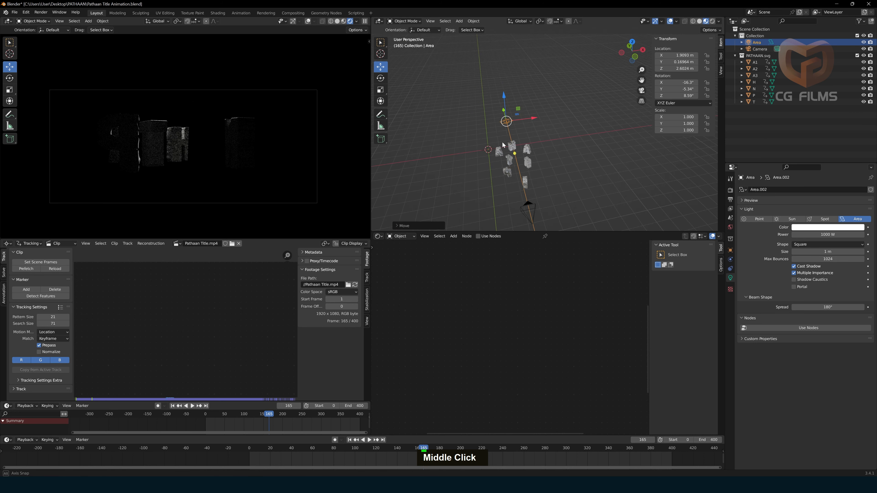
# Reset the area light's Y and Z rotation to 0° and tilt it to about -50.8° on X
pyautogui.moveTo(502, 142); pyautogui.dragTo(489, 131, button='middle')
pyautogui.moveTo(637, 109); pyautogui.dragTo(678, 84, button='middle')
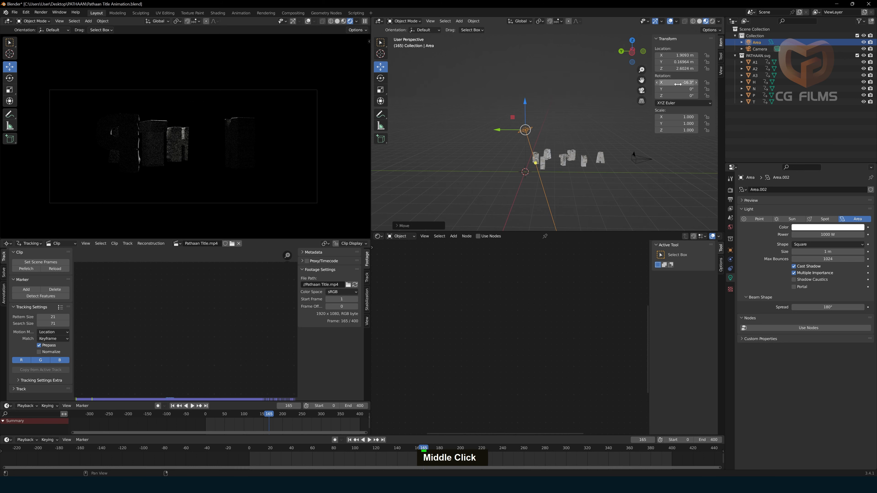
pyautogui.moveTo(678, 83); pyautogui.dragTo(670, 83)
# At frame 149, add a second area light on the letters' positive X side and rotate it 90° about Y
pyautogui.moveTo(423, 448)
pyautogui.mouseDown()
pyautogui.moveTo(387, 447)
pyautogui.moveTo(416, 444)
pyautogui.mouseUp()
pyautogui.moveTo(525, 185); pyautogui.dragTo(567, 172, button='middle')
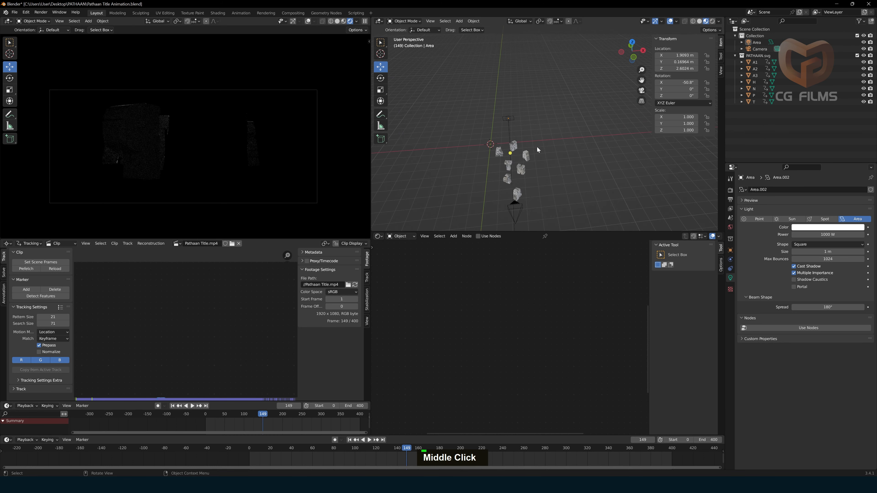
pyautogui.hotkey('shift', 'a')
pyautogui.click(597, 195)
pyautogui.write('ry90')
pyautogui.press('Return')
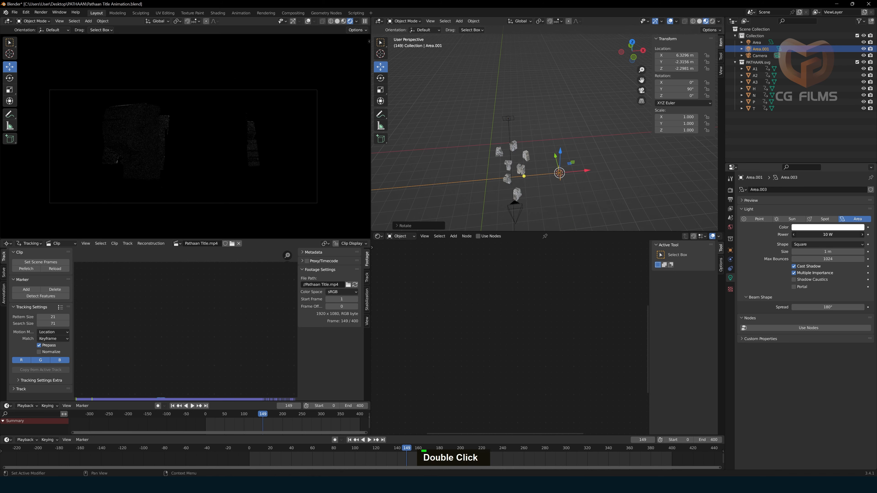
# Set the second area light's power to 500 W
pyautogui.write('00')
pyautogui.press('Return')
pyautogui.click(828, 235)
pyautogui.write('500')
pyautogui.press('Return')
# Move the second area light along Y and Z to about Y -6.01 m, Z 0.52 m, beside the nearest letters
pyautogui.moveTo(584, 191); pyautogui.dragTo(534, 195, button='middle')
pyautogui.moveTo(570, 164); pyautogui.dragTo(537, 186)
pyautogui.moveTo(537, 187); pyautogui.dragTo(536, 148, button='middle')
pyautogui.moveTo(507, 155); pyautogui.dragTo(507, 115)
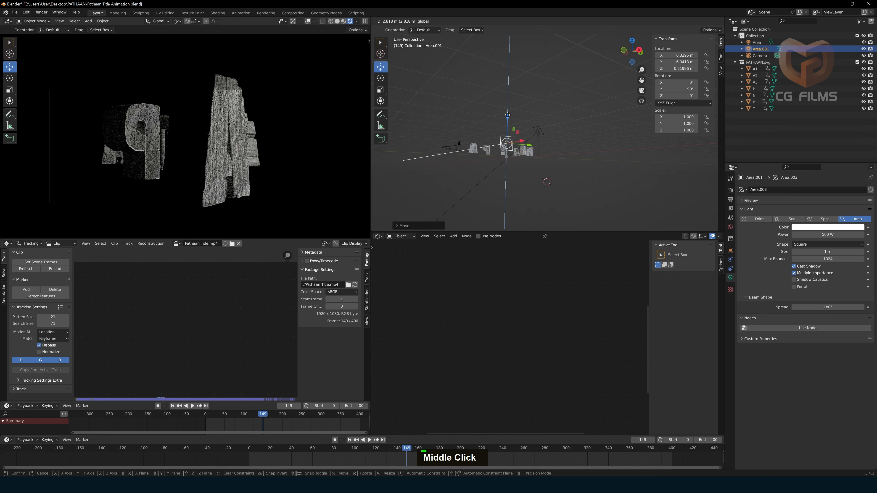
pyautogui.moveTo(523, 135); pyautogui.dragTo(506, 159, button='middle')
pyautogui.moveTo(520, 156); pyautogui.dragTo(495, 158)
# Set the second area light's color to red with hex FF001B
pyautogui.click(828, 227)
pyautogui.click(832, 187)
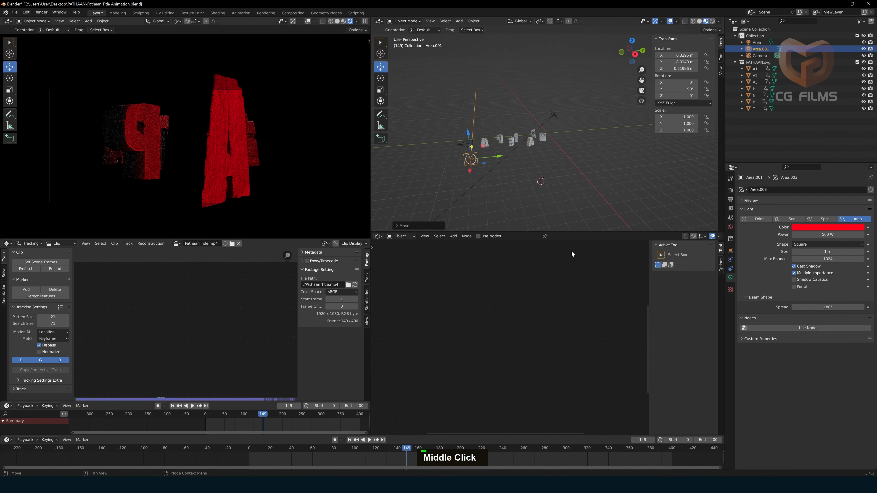
pyautogui.click(828, 227)
pyautogui.doubleClick(825, 205)
pyautogui.write('FF001B')
pyautogui.press('Return')
# Give the area light behind the letters the same red color, hex FF001B
pyautogui.click(554, 115)
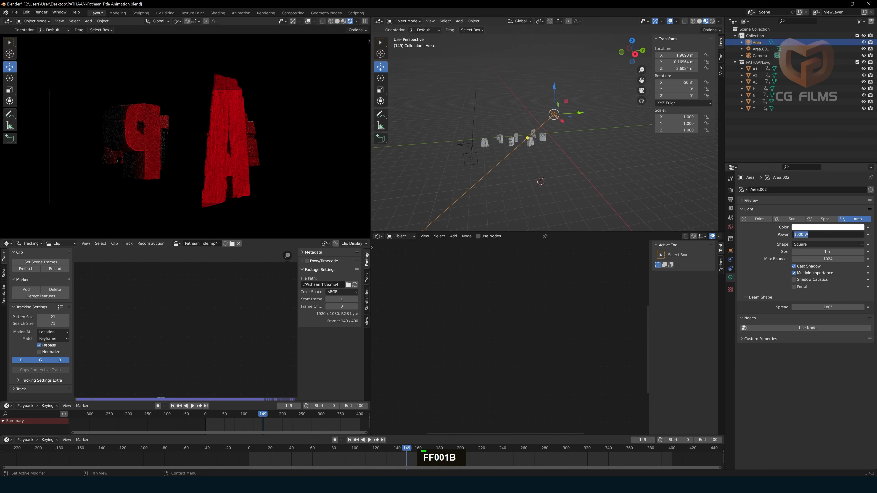
pyautogui.click(828, 228)
pyautogui.doubleClick(825, 204)
pyautogui.write('FF001B')
pyautogui.press('Return')
# Place the 3D cursor on the letters' negative X side and add a third area light there
pyautogui.moveTo(474, 194); pyautogui.dragTo(515, 183, button='middle')
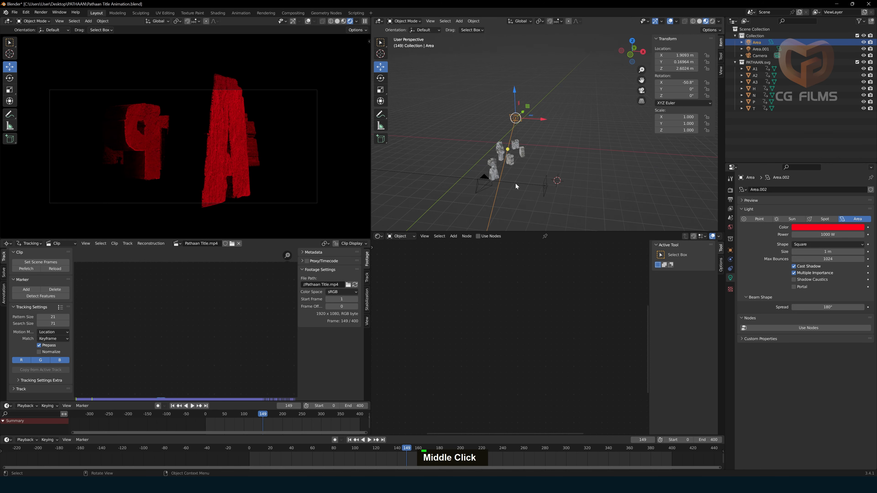
pyautogui.click(476, 181)
pyautogui.keyDown('shift'); pyautogui.rightClick(459, 171); pyautogui.keyUp('shift')
pyautogui.hotkey('shift', 'a')
pyautogui.click(500, 190)
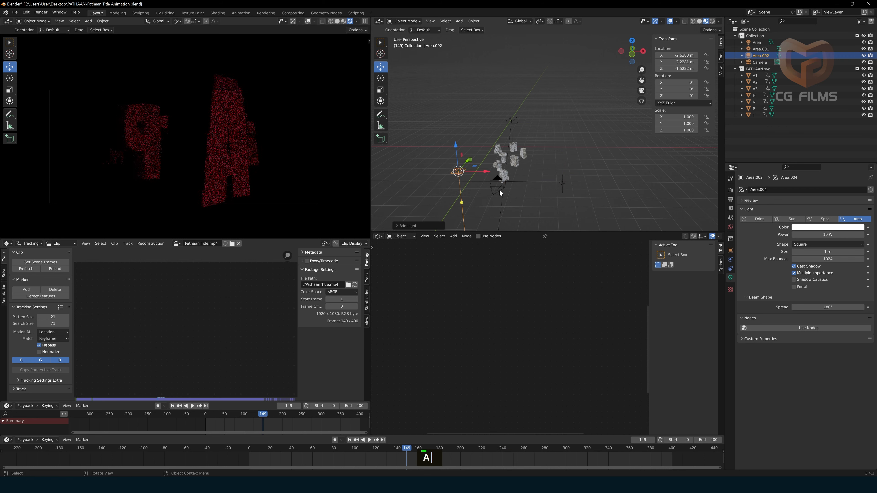
pyautogui.press('r')
pyautogui.press('y')
pyautogui.click(450, 191)
pyautogui.hotkey('ctrl', 'z')
# Rotate the third area light -90° about Y so that it faces the letters
pyautogui.press('r')
pyautogui.press('y')
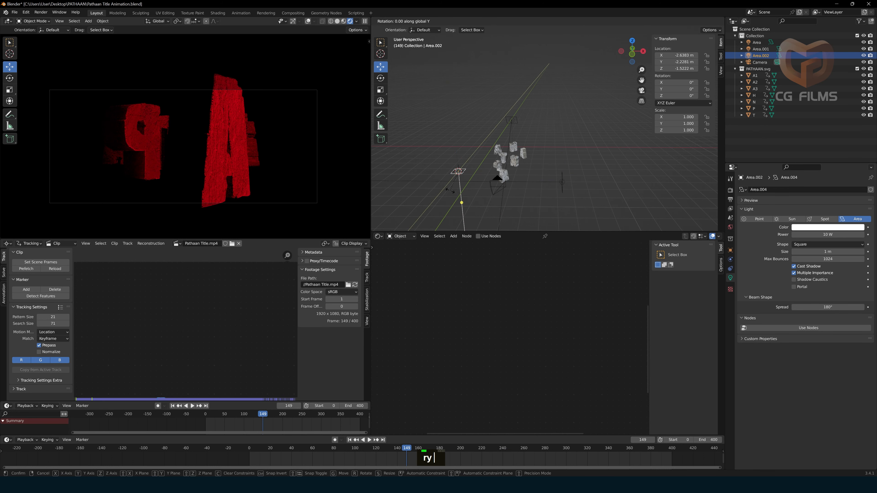
pyautogui.press('Escape')
pyautogui.write('ry-90')
pyautogui.press('Return')
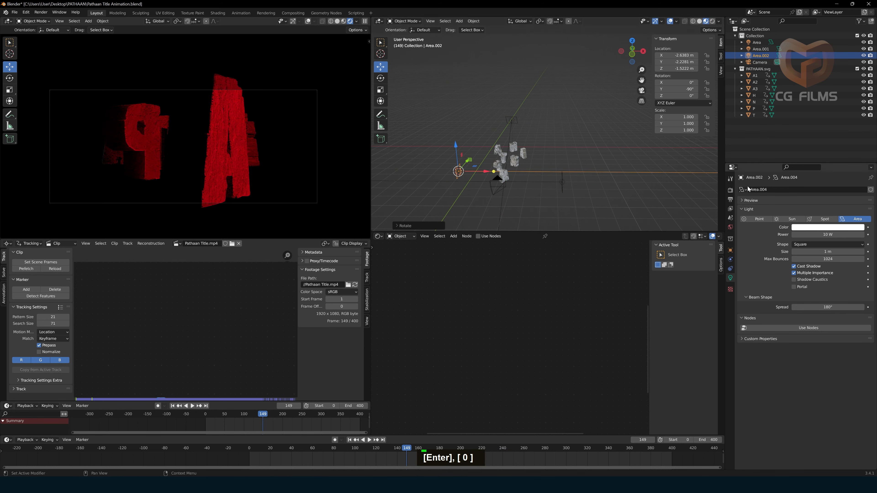
# Set the third area light's power to 200 W and give it the same red color as the other lights
pyautogui.click(828, 234)
pyautogui.write('200')
pyautogui.press('Return')
pyautogui.click(828, 227)
pyautogui.click(828, 204)
pyautogui.hotkey('ctrl', 'v')
pyautogui.press('Return')
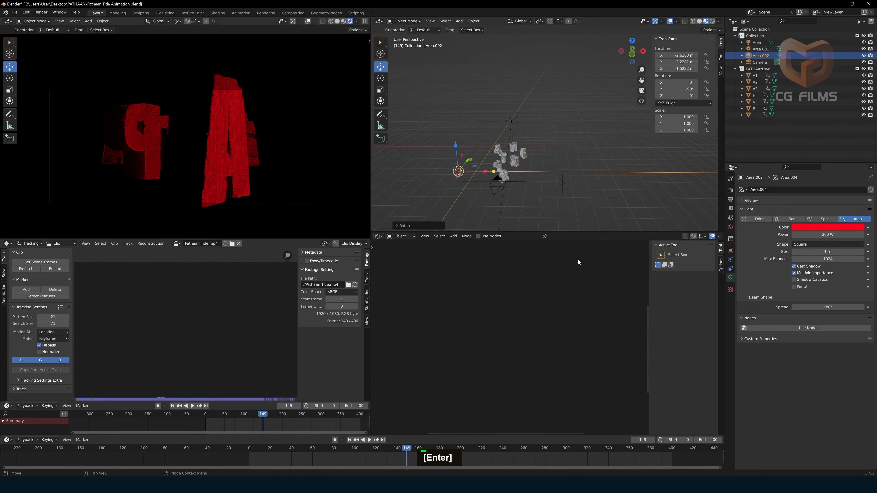
# Raise the third area light to about Z 0.48 m and play back the letter animation
pyautogui.moveTo(494, 181); pyautogui.dragTo(570, 164, button='middle')
pyautogui.moveTo(554, 161); pyautogui.dragTo(554, 124)
pyautogui.moveTo(255, 416)
pyautogui.mouseDown()
pyautogui.moveTo(238, 416)
pyautogui.moveTo(245, 415)
pyautogui.mouseUp()
pyautogui.press('space')
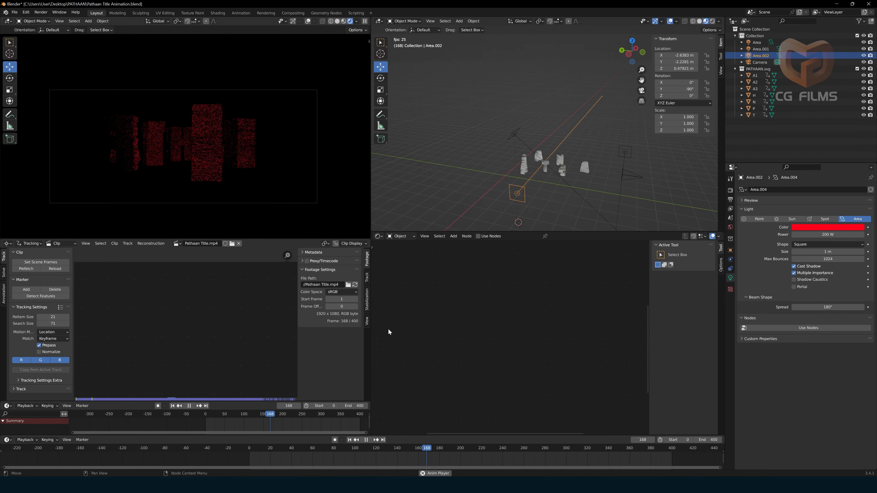
pyautogui.press('space')
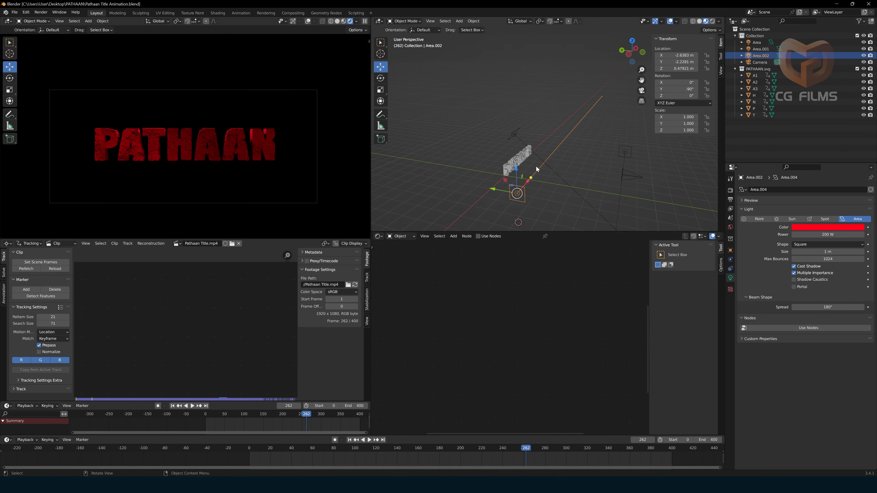
pyautogui.click(514, 134)
pyautogui.moveTo(488, 131); pyautogui.dragTo(525, 135)
pyautogui.click(676, 83)
pyautogui.write('0')
pyautogui.press('Return')
pyautogui.hotkey('ctrl', 'z')
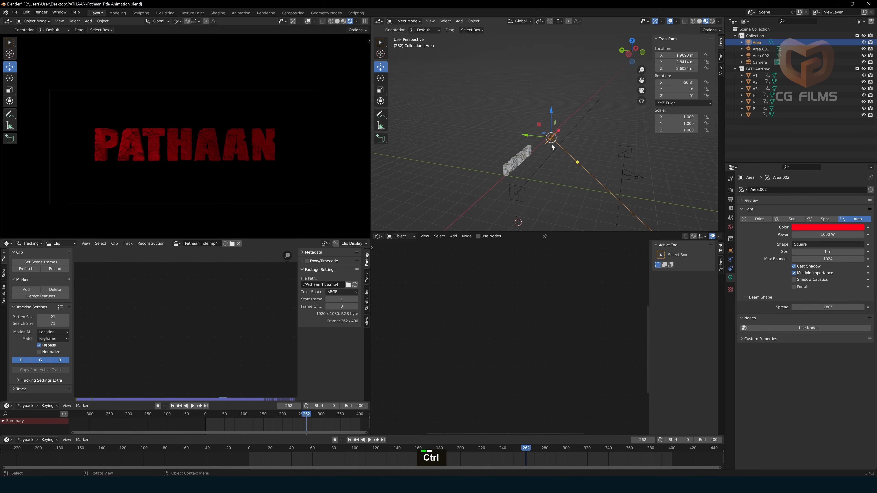
# Keyframe the overhead area light's location and rotation at frame 137
pyautogui.moveTo(282, 452); pyautogui.dragTo(445, 453)
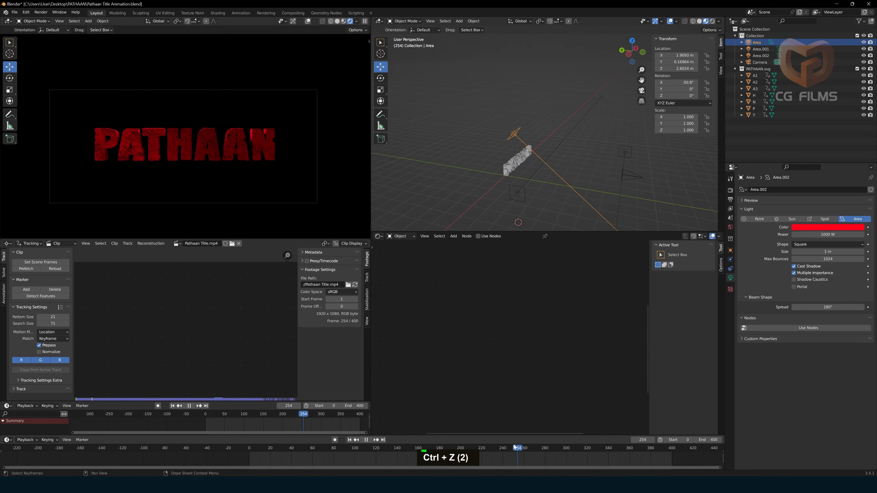
pyautogui.moveTo(516, 448); pyautogui.dragTo(451, 446)
pyautogui.click(394, 449)
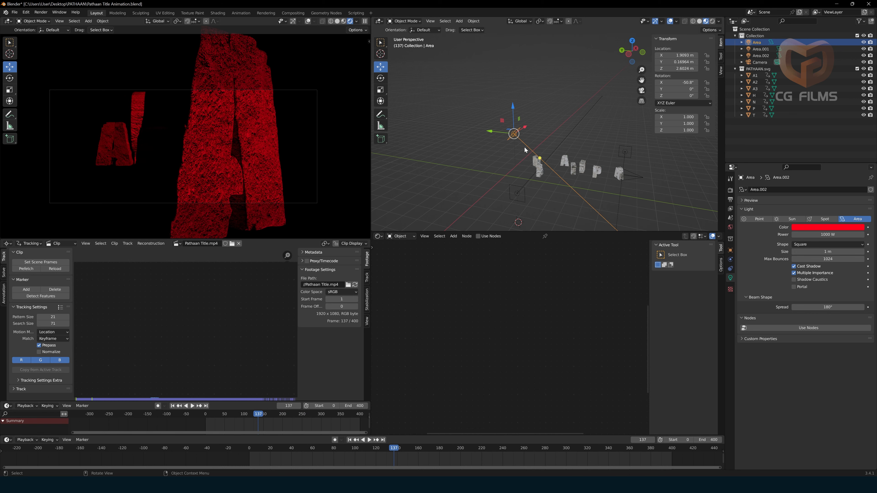
pyautogui.press('i')
pyautogui.click(519, 144)
# At frame 244, shift the overhead area light toward negative Y, change its X rotation, and keyframe its location and rotation
pyautogui.moveTo(450, 449); pyautogui.dragTo(449, 449)
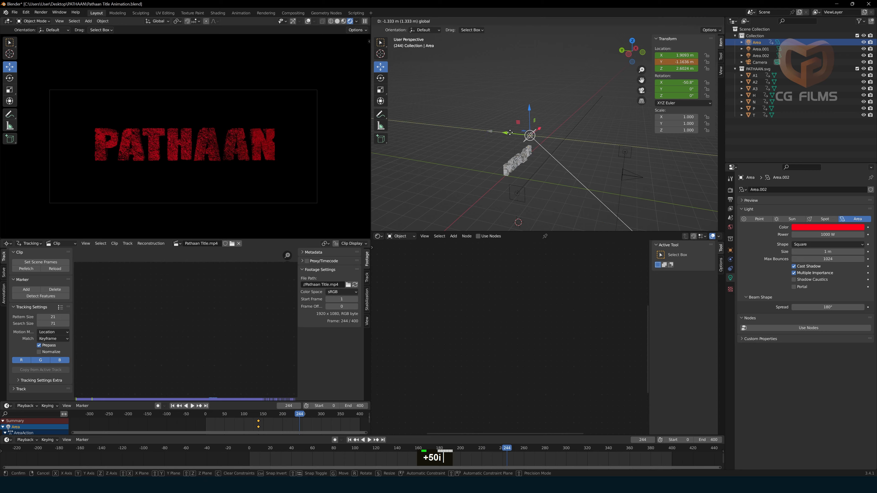
pyautogui.click(676, 82)
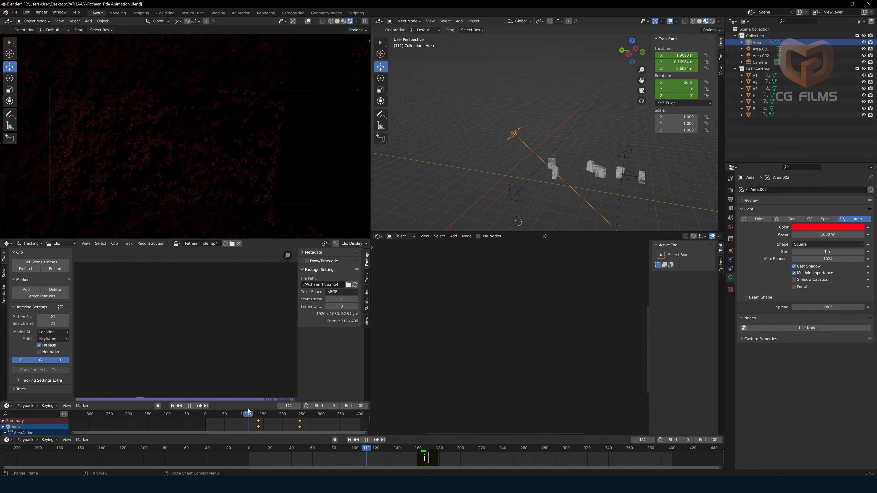
pyautogui.moveTo(278, 413); pyautogui.dragTo(232, 412)
# Try viewport denoising in the render settings while playing the letter animation
pyautogui.click(730, 190)
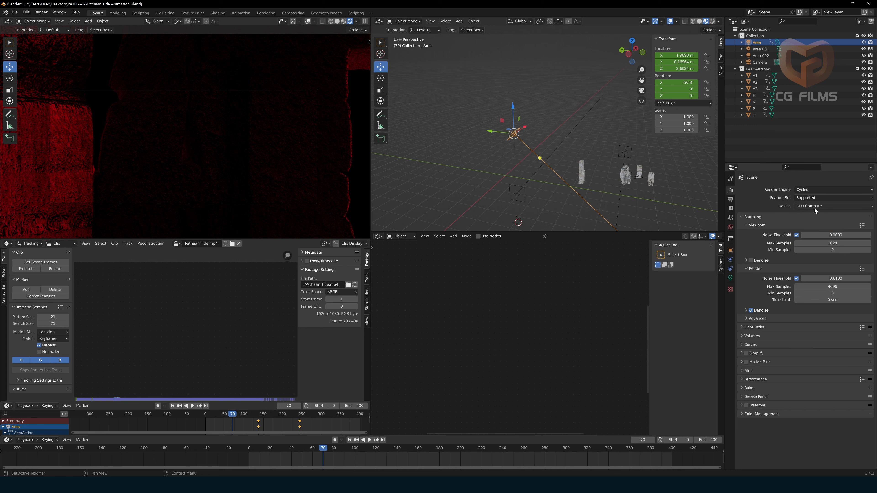
pyautogui.click(746, 260)
pyautogui.click(751, 260)
pyautogui.press('space')
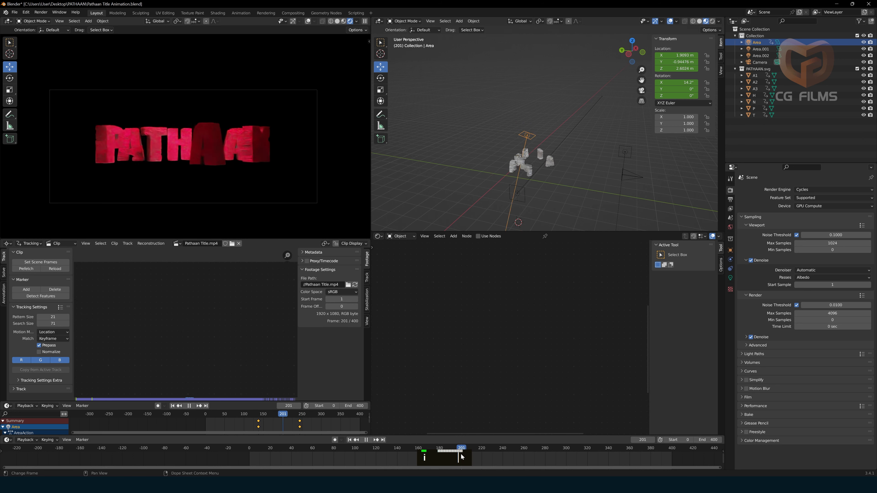
pyautogui.press('Escape')
pyautogui.press('space')
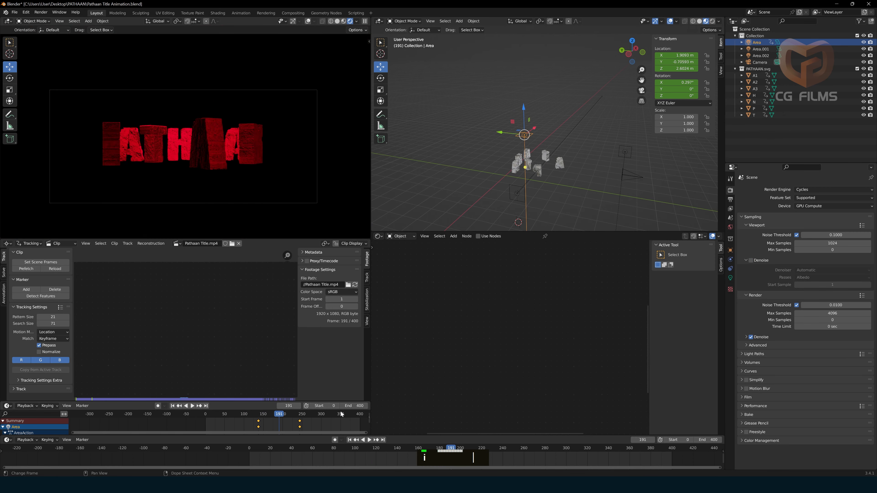
# Preview the animated overhead area light and set its power to 500 W
pyautogui.moveTo(543, 218)
pyautogui.mouseDown(button='middle')
pyautogui.moveTo(568, 160)
pyautogui.moveTo(552, 207)
pyautogui.mouseUp(button='middle')
pyautogui.press('space')
pyautogui.press('space')
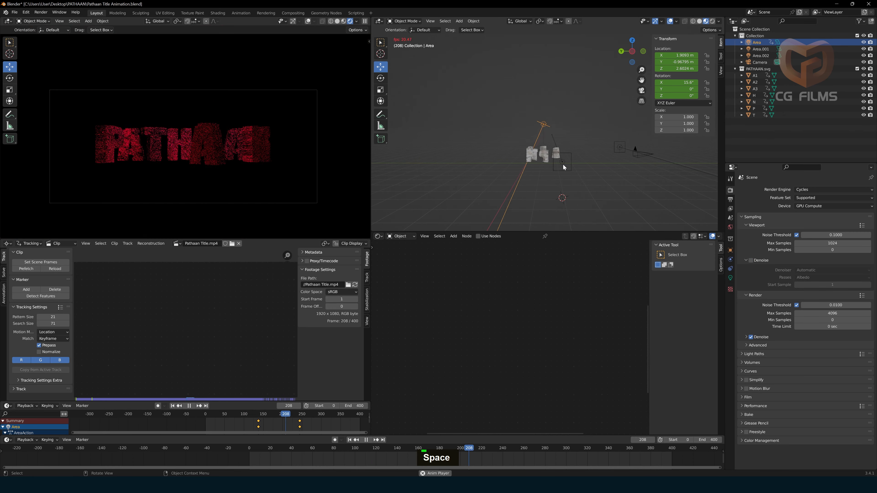
pyautogui.press('space')
pyautogui.click(730, 277)
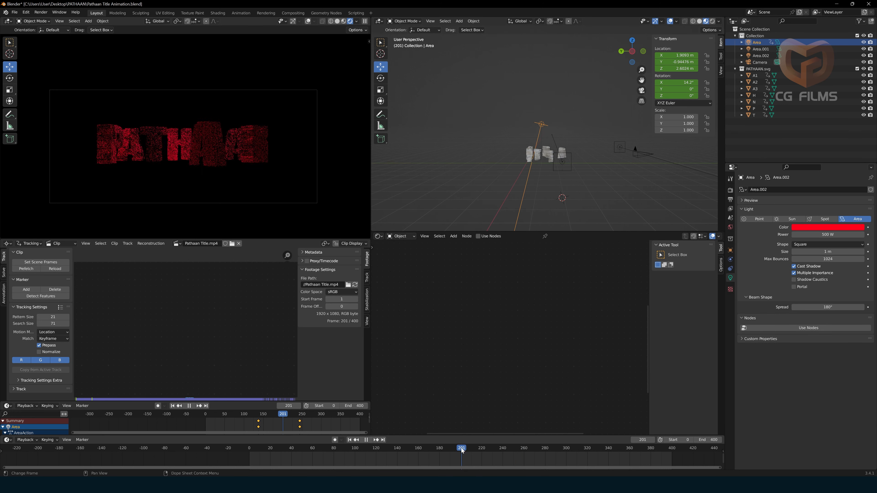
pyautogui.moveTo(462, 451); pyautogui.dragTo(426, 451)
# Try moving the third area light along the Y axis
pyautogui.moveTo(549, 180); pyautogui.dragTo(568, 160, button='middle')
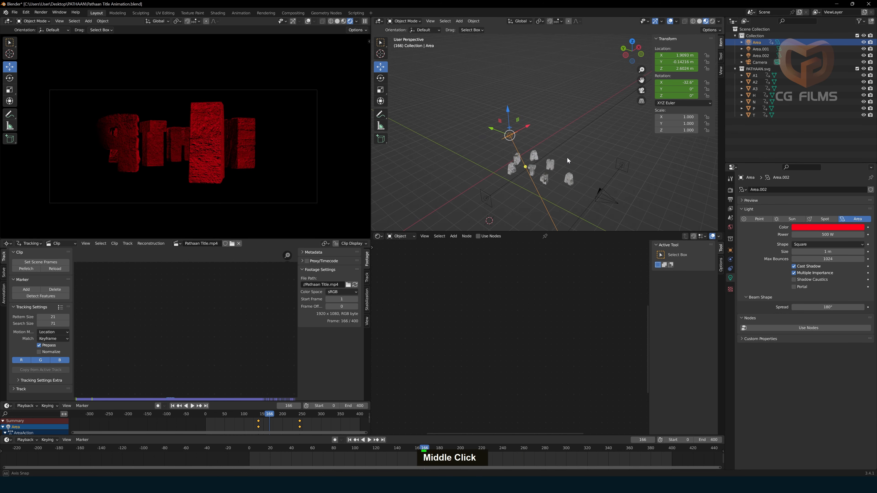
pyautogui.moveTo(495, 185); pyautogui.dragTo(598, 175, button='middle')
pyautogui.click(546, 165)
pyautogui.moveTo(519, 165); pyautogui.dragTo(485, 166)
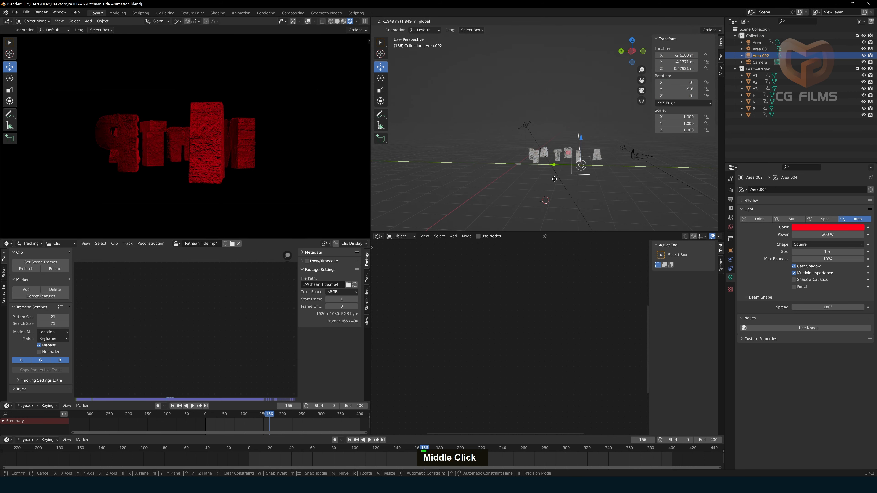
pyautogui.moveTo(554, 179); pyautogui.dragTo(554, 180)
# Try moving the second area light to about Y -8.01 m and rotating it about the Z axis
pyautogui.moveTo(616, 179); pyautogui.dragTo(566, 188, button='middle')
pyautogui.click(604, 172)
pyautogui.moveTo(587, 163); pyautogui.dragTo(659, 179)
pyautogui.press('r')
pyautogui.press('z')
pyautogui.click(646, 148)
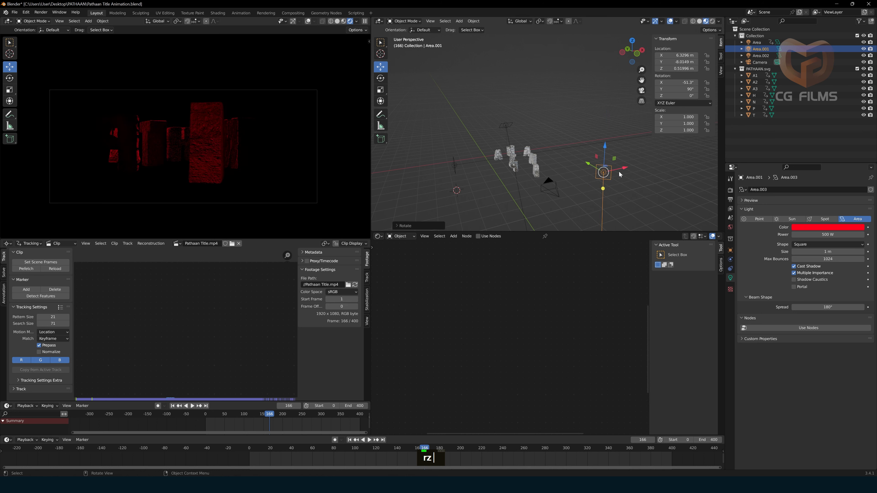
# Try shifting the second area light back along Y and turning it about Z, comparing the lighting at several frames
pyautogui.moveTo(587, 164); pyautogui.dragTo(548, 140)
pyautogui.press('r')
pyautogui.press('z')
pyautogui.click(632, 178)
pyautogui.moveTo(272, 415)
pyautogui.mouseDown()
pyautogui.moveTo(279, 415)
pyautogui.moveTo(265, 414)
pyautogui.mouseUp()
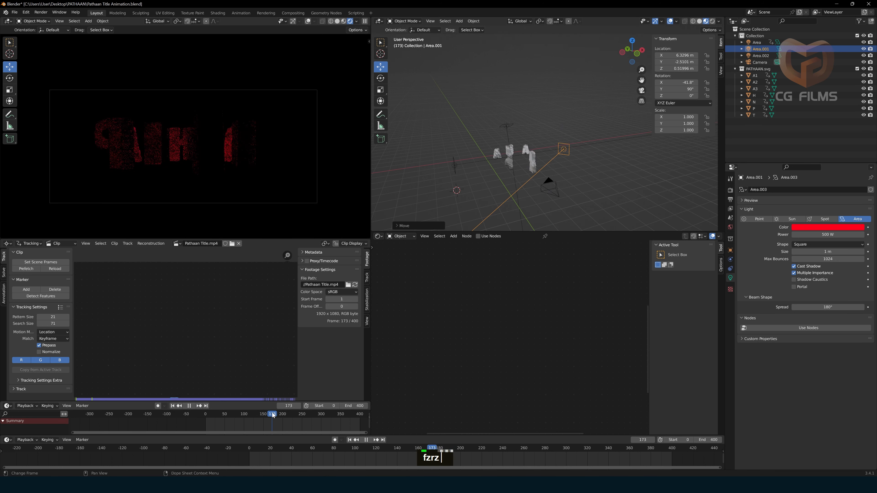
pyautogui.moveTo(551, 147)
pyautogui.mouseDown()
pyautogui.moveTo(565, 155)
pyautogui.moveTo(558, 153)
pyautogui.mouseUp()
pyautogui.moveTo(269, 414); pyautogui.dragTo(283, 415)
pyautogui.moveTo(557, 148); pyautogui.dragTo(549, 143)
pyautogui.click(566, 164)
# Undo the recent rotations and moves of the second area light
pyautogui.hotkey('ctrl', 'z')
pyautogui.hotkey('ctrl', 'z')
pyautogui.hotkey('ctrl', 'z')
pyautogui.hotkey('ctrl', 'z')
pyautogui.hotkey('ctrl', 'z')
pyautogui.hotkey('ctrl', 'z')
pyautogui.hotkey('ctrl', 'z')
pyautogui.hotkey('ctrl', 'z')
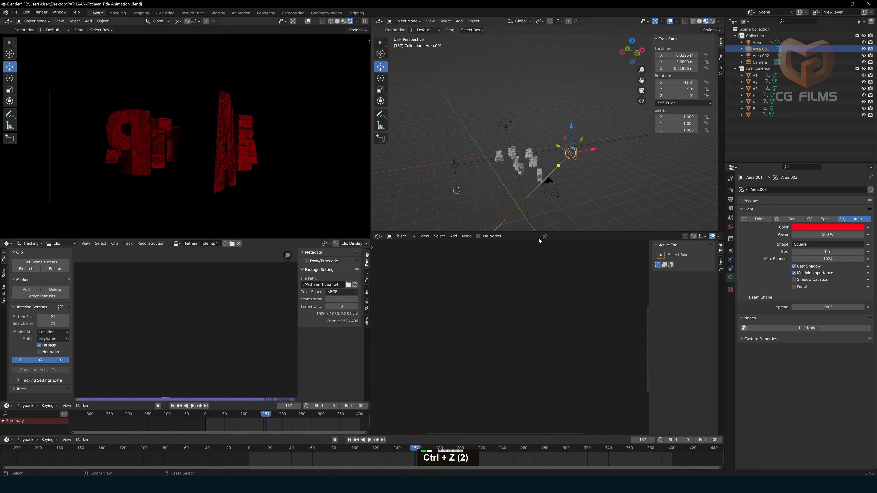
# Move the second area light along Y to about -6 m and check the lighting around frame 157
pyautogui.moveTo(552, 201); pyautogui.dragTo(592, 194, button='middle')
pyautogui.keyDown('shift'); pyautogui.moveTo(592, 195); pyautogui.dragTo(550, 202, button='middle'); pyautogui.keyUp('shift')
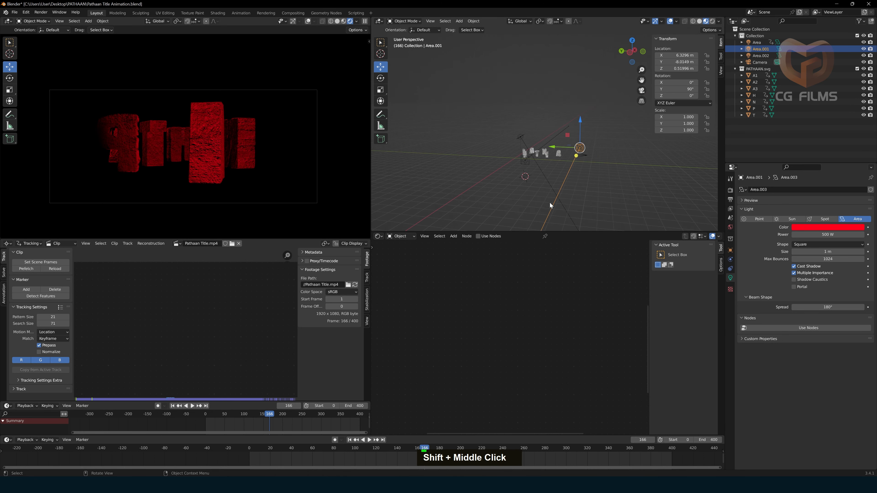
pyautogui.moveTo(552, 145)
pyautogui.mouseDown()
pyautogui.moveTo(527, 145)
pyautogui.moveTo(539, 146)
pyautogui.mouseUp()
pyautogui.moveTo(428, 449); pyautogui.dragTo(413, 449)
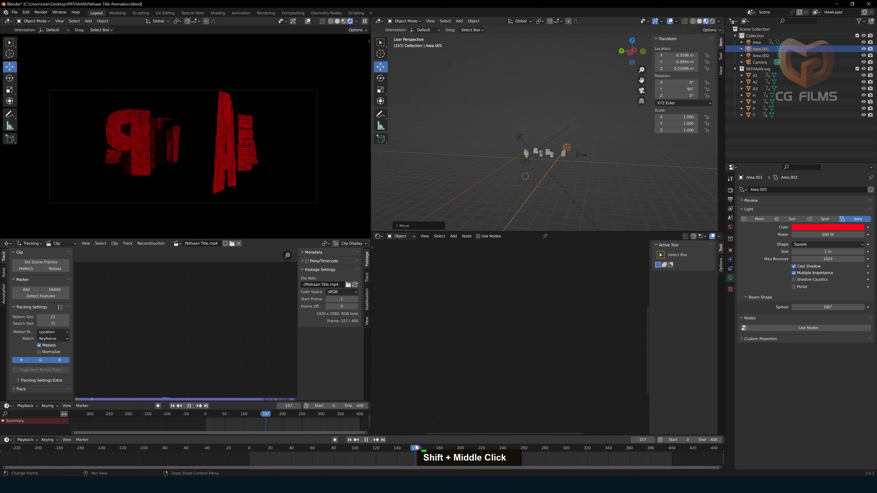
pyautogui.moveTo(507, 186); pyautogui.dragTo(550, 146, button='middle')
pyautogui.hotkey('shift', 'a')
pyautogui.moveTo(504, 182)
pyautogui.click(552, 207)
pyautogui.hotkey('ctrl', 'z')
# Add a point light, raise it to about Z 0.48 m, and give it the same red color as the area lights
pyautogui.hotkey('shift', 'a')
pyautogui.click(549, 181)
pyautogui.moveTo(530, 156); pyautogui.dragTo(530, 126)
pyautogui.click(842, 228)
pyautogui.hotkey('ctrl', 'v')
pyautogui.moveTo(485, 185); pyautogui.dragTo(521, 202, button='middle')
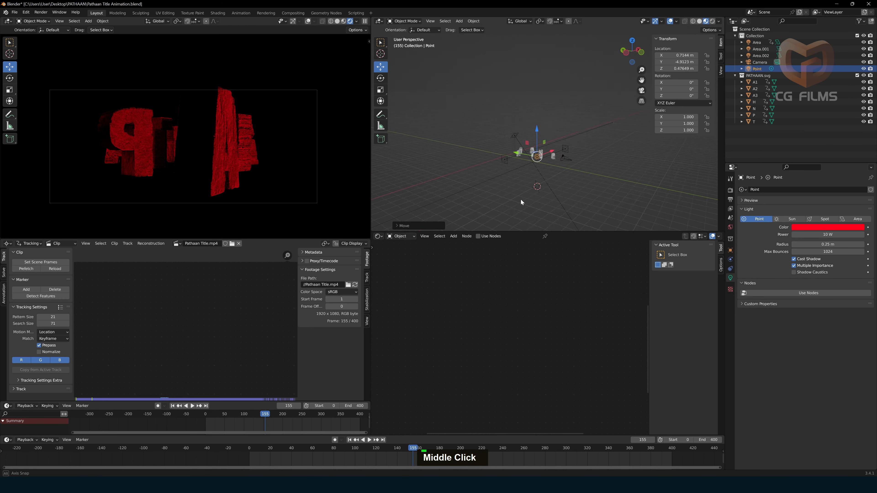
# Move the point light along Y to about -9.04 m and set its power to 20 W
pyautogui.moveTo(513, 157); pyautogui.dragTo(557, 167)
pyautogui.scroll(3, 622, 197)
pyautogui.moveTo(623, 197); pyautogui.dragTo(608, 193, button='middle')
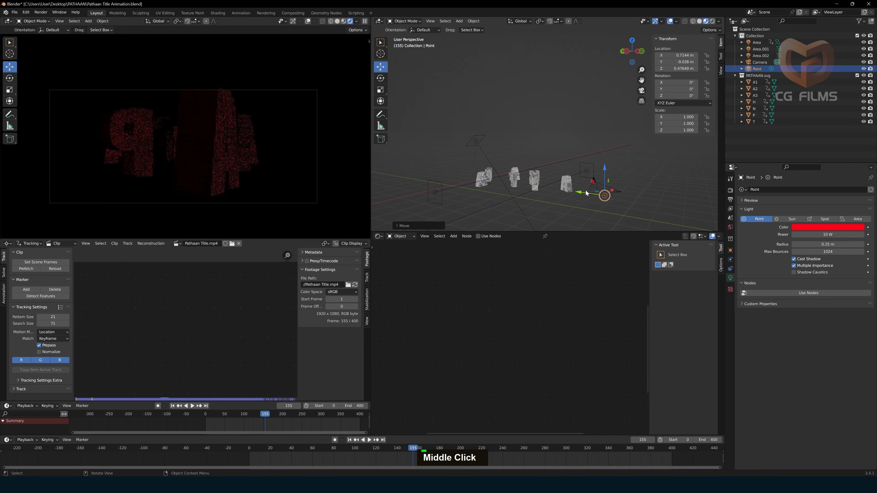
pyautogui.doubleClick(828, 235)
pyautogui.click(826, 238)
pyautogui.write('20')
pyautogui.press('Return')
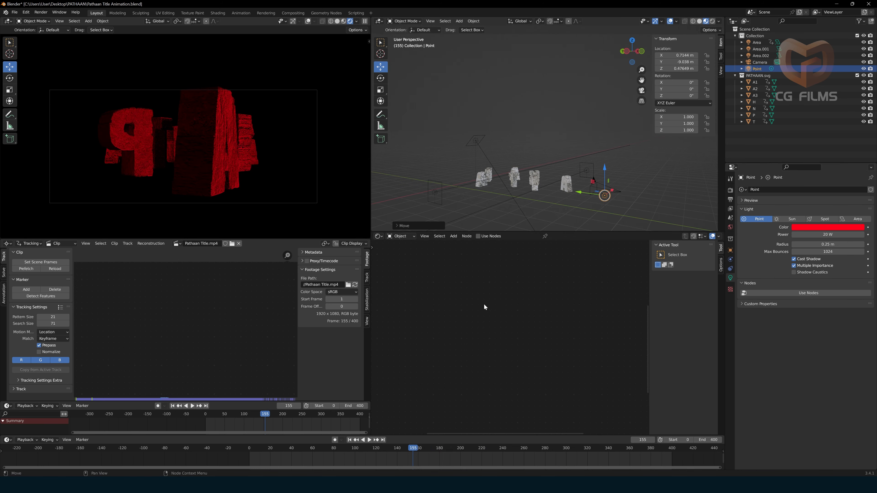
pyautogui.press('space')
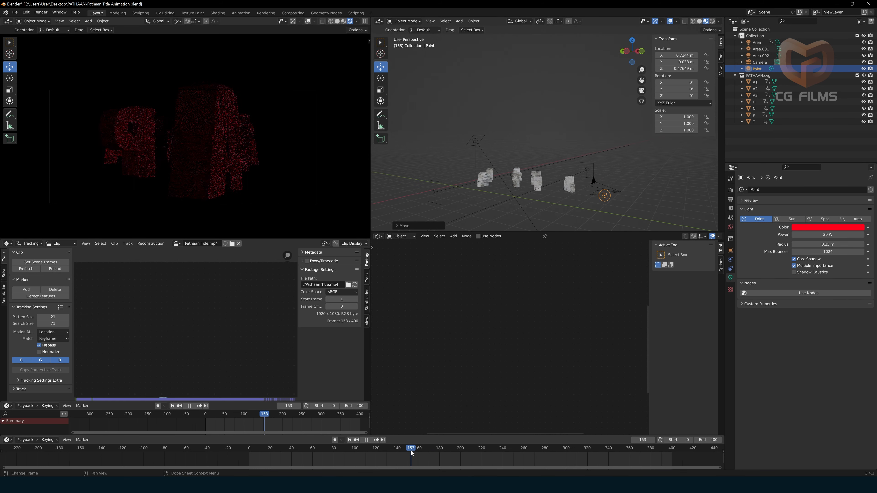
pyautogui.moveTo(428, 452); pyautogui.dragTo(454, 445)
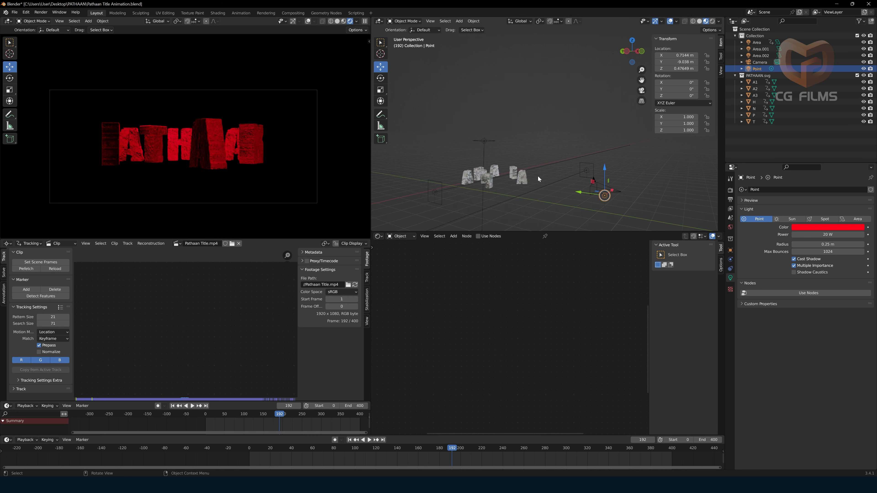
# Try moving the overhead area light along positive Y at frame 192
pyautogui.click(560, 163)
pyautogui.click(584, 168)
pyautogui.click(484, 141)
pyautogui.moveTo(485, 149); pyautogui.dragTo(509, 149, button='middle')
pyautogui.moveTo(478, 140); pyautogui.dragTo(400, 141)
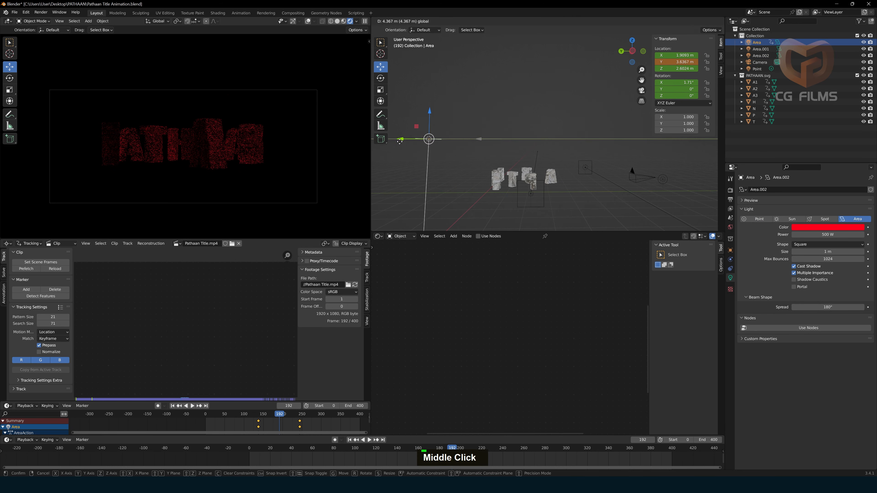
pyautogui.hotkey('ctrl', 'z')
# Set the overhead area light's power to 100 W and check the lighting around frame 150
pyautogui.write('100')
pyautogui.press('Return')
pyautogui.moveTo(391, 450); pyautogui.dragTo(407, 451)
pyautogui.moveTo(634, 203); pyautogui.dragTo(423, 195, button='middle')
# Try rotating the second area light about the Z axis
pyautogui.click(419, 190)
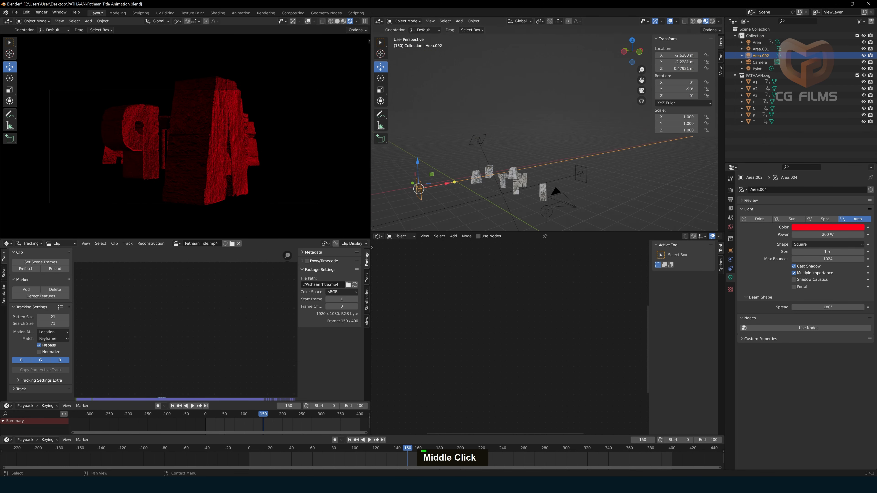
pyautogui.click(561, 168)
pyautogui.moveTo(560, 169); pyautogui.dragTo(563, 197, button='middle')
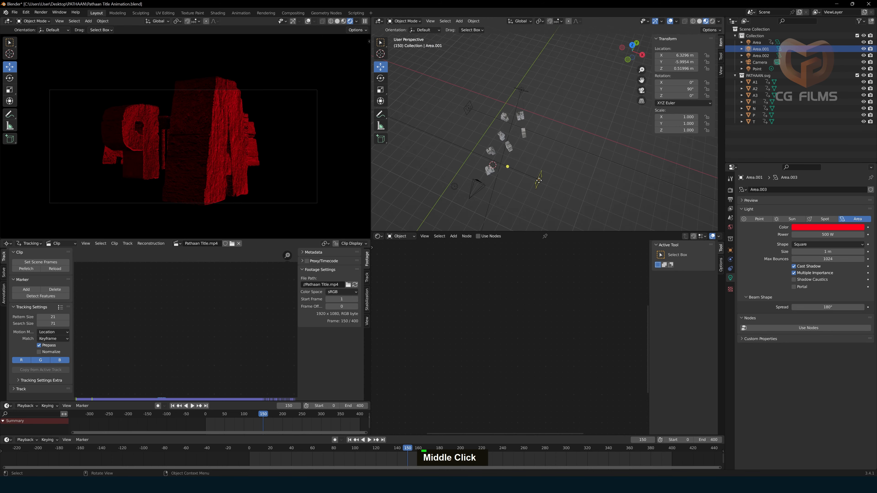
pyautogui.press('r')
pyautogui.press('z')
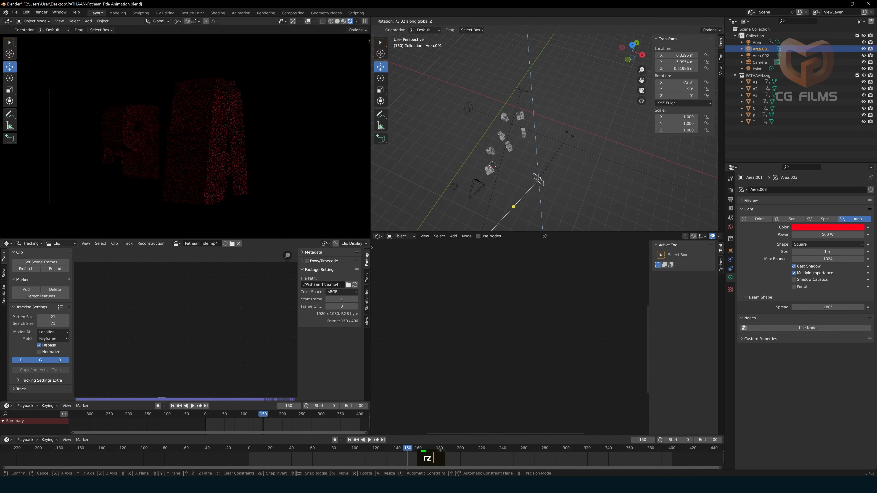
pyautogui.moveTo(525, 176); pyautogui.dragTo(562, 193)
pyautogui.click(571, 198)
pyautogui.moveTo(571, 197); pyautogui.dragTo(527, 164, button='middle')
# Add a plane mesh and rotate it 90° about X so that it stands upright
pyautogui.hotkey('shift', 'a')
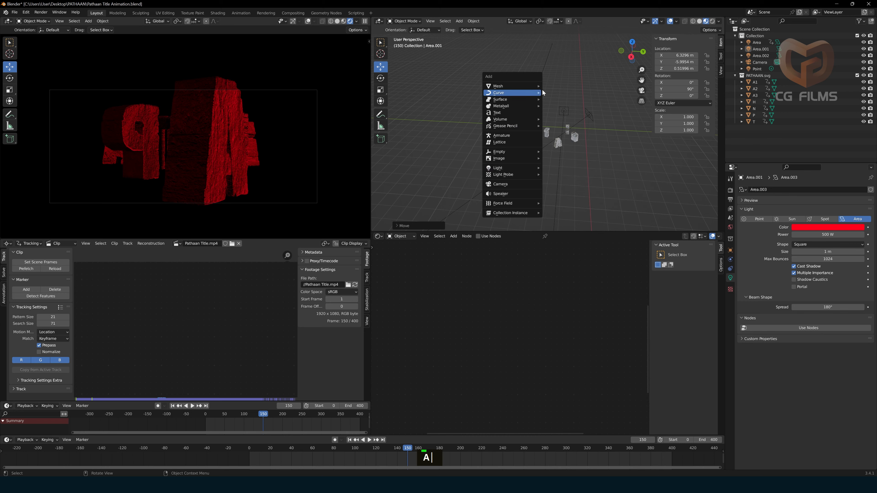
pyautogui.moveTo(532, 86)
pyautogui.click(559, 85)
pyautogui.press('r')
pyautogui.click(662, 175)
pyautogui.hotkey('ctrl', 'z')
pyautogui.write('rx90')
pyautogui.press('Return')
pyautogui.moveTo(661, 174); pyautogui.dragTo(717, 149, button='middle')
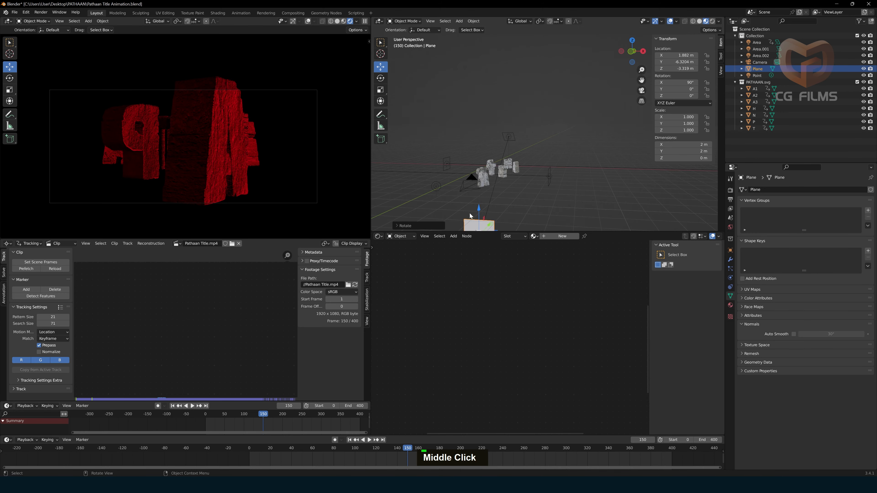
# Raise the upright plane to the letters' height, rotate it about Z, and shift it into place beside them
pyautogui.moveTo(478, 209); pyautogui.dragTo(479, 158)
pyautogui.moveTo(505, 176); pyautogui.dragTo(531, 155, button='middle')
pyautogui.press('r')
pyautogui.press('z')
pyautogui.click(572, 141)
pyautogui.moveTo(513, 165)
pyautogui.mouseDown()
pyautogui.moveTo(523, 146)
pyautogui.moveTo(519, 155)
pyautogui.mouseUp()
pyautogui.moveTo(554, 141); pyautogui.dragTo(550, 140)
pyautogui.moveTo(407, 448); pyautogui.dragTo(457, 435)
pyautogui.press('space')
# Move the third area light along Y to about -0.59 m and check the lighting at frames between 142 and 204
pyautogui.moveTo(534, 206); pyautogui.dragTo(511, 158, button='middle')
pyautogui.click(570, 133)
pyautogui.moveTo(554, 131); pyautogui.dragTo(520, 122)
pyautogui.moveTo(452, 448); pyautogui.dragTo(465, 446)
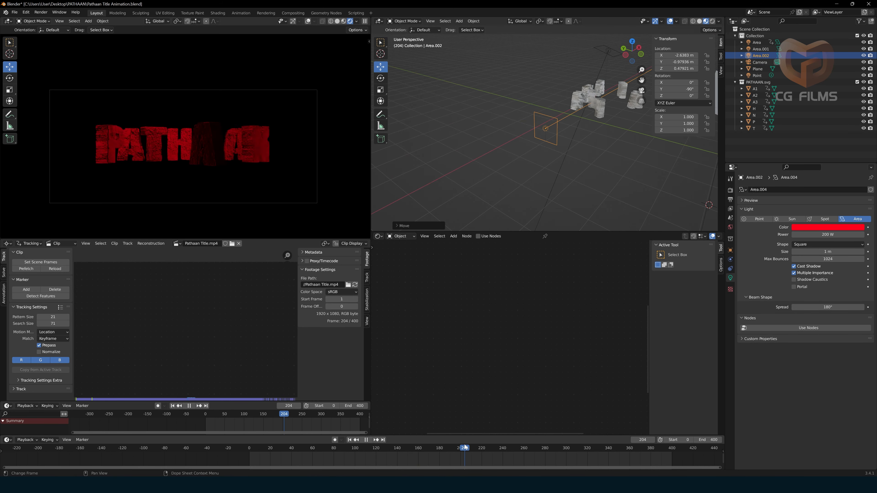
pyautogui.moveTo(514, 216); pyautogui.dragTo(507, 204, button='middle')
pyautogui.click(451, 448)
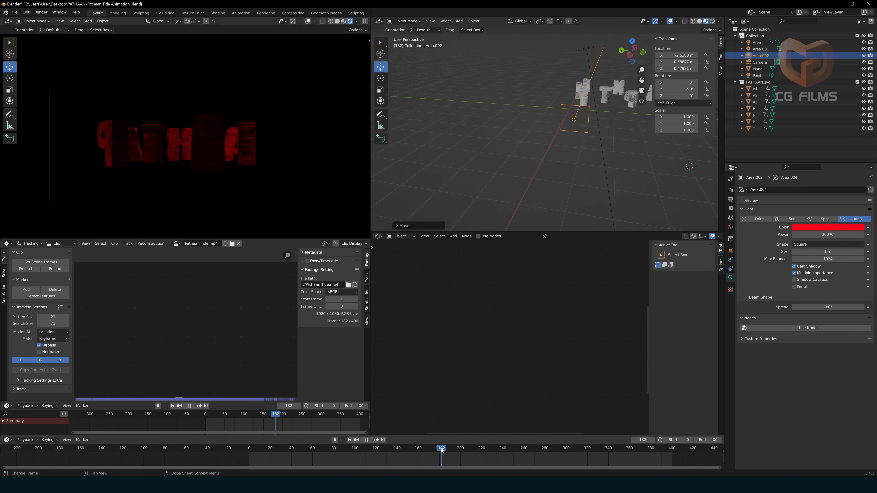
pyautogui.moveTo(442, 448); pyautogui.dragTo(400, 447)
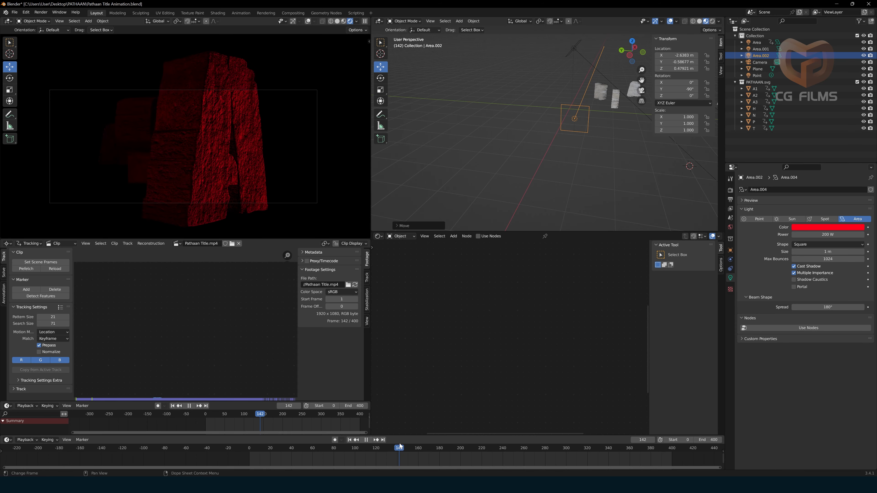
pyautogui.keyDown('shift'); pyautogui.moveTo(583, 105); pyautogui.dragTo(523, 159, button='middle'); pyautogui.keyUp('shift')
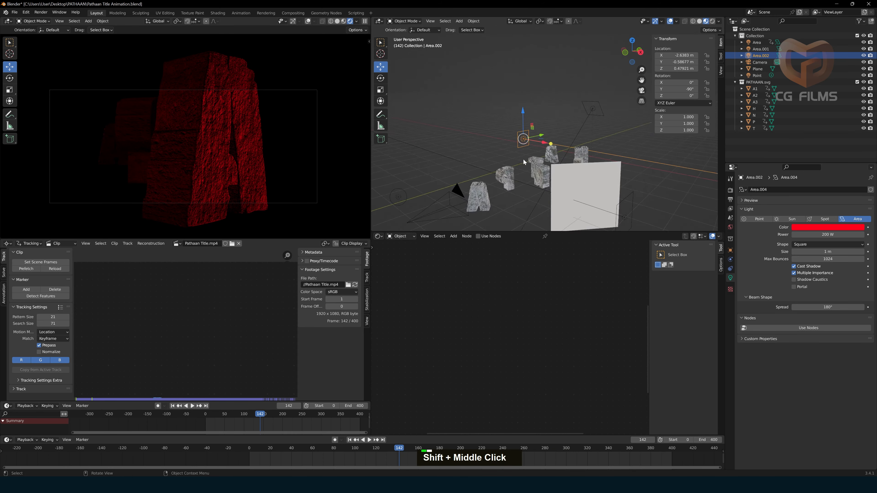
# Add a point light near the letters and give it the copied red hex colour
pyautogui.hotkey('shift', 'a')
pyautogui.moveTo(490, 280)
pyautogui.click(543, 283)
pyautogui.click(843, 227)
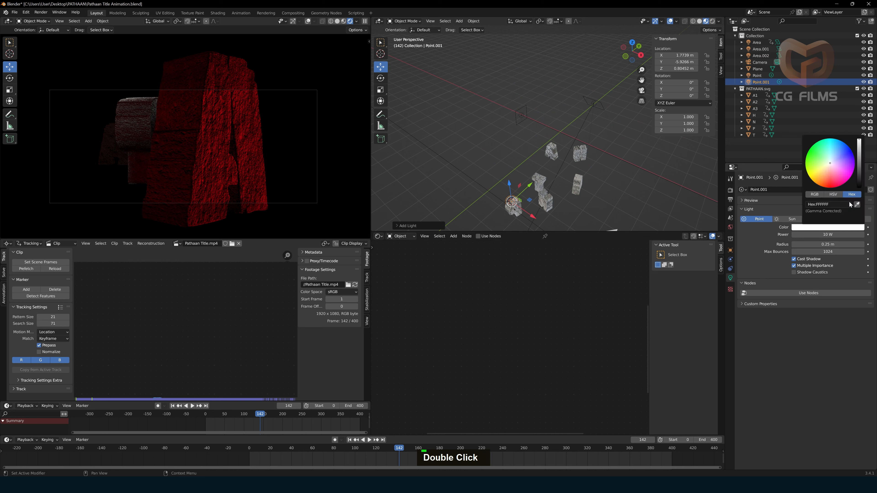
pyautogui.click(850, 203)
pyautogui.hotkey('ctrl', 'v')
pyautogui.press('Return')
# Position the new point light among the letters at about X 1.14, Y -4.61, Z 0.58 m, and set its power to 50 W
pyautogui.moveTo(565, 213); pyautogui.dragTo(535, 156, button='middle')
pyautogui.moveTo(532, 142); pyautogui.dragTo(533, 133)
pyautogui.moveTo(556, 163)
pyautogui.mouseDown()
pyautogui.moveTo(576, 167)
pyautogui.moveTo(554, 154)
pyautogui.mouseUp()
pyautogui.press('g')
pyautogui.moveTo(556, 155); pyautogui.dragTo(569, 188, button='middle')
pyautogui.moveTo(581, 160); pyautogui.dragTo(583, 171)
pyautogui.moveTo(570, 190); pyautogui.dragTo(622, 173, button='middle')
pyautogui.scroll(5, 608, 174)
pyautogui.moveTo(596, 177); pyautogui.dragTo(596, 177)
pyautogui.moveTo(596, 177); pyautogui.dragTo(665, 164, button='middle')
pyautogui.moveTo(556, 153); pyautogui.dragTo(544, 167)
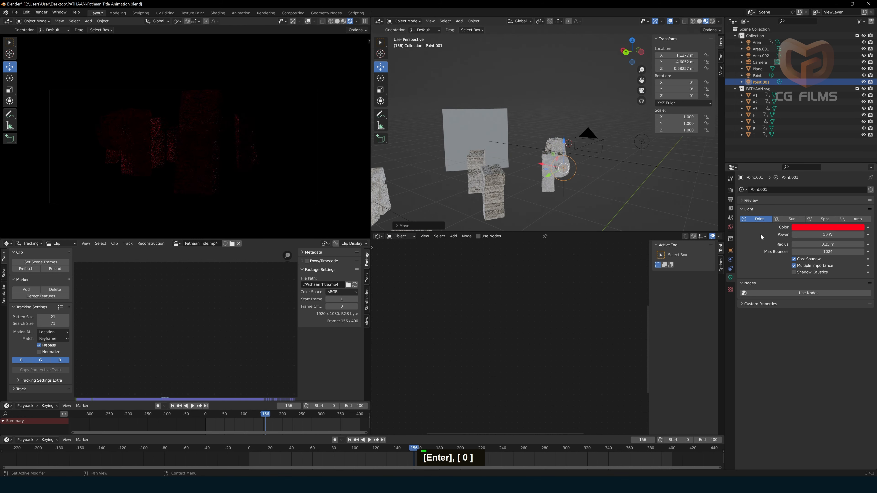
# Keyframe the point light's location and rotation at frame 156, and again at frame 193 with Y at about -1.44 m
pyautogui.moveTo(396, 448); pyautogui.dragTo(414, 448)
pyautogui.press('i')
pyautogui.click(453, 449)
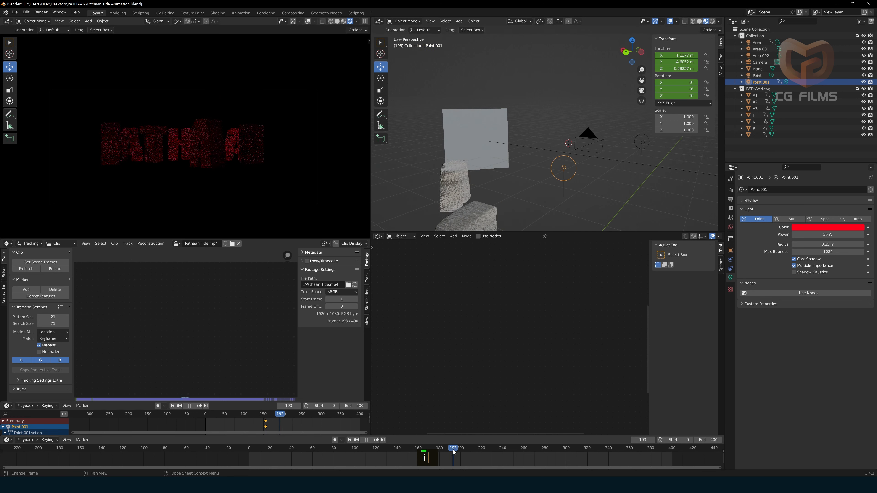
pyautogui.moveTo(548, 175); pyautogui.dragTo(447, 14)
pyautogui.scroll(-2, 470, 186)
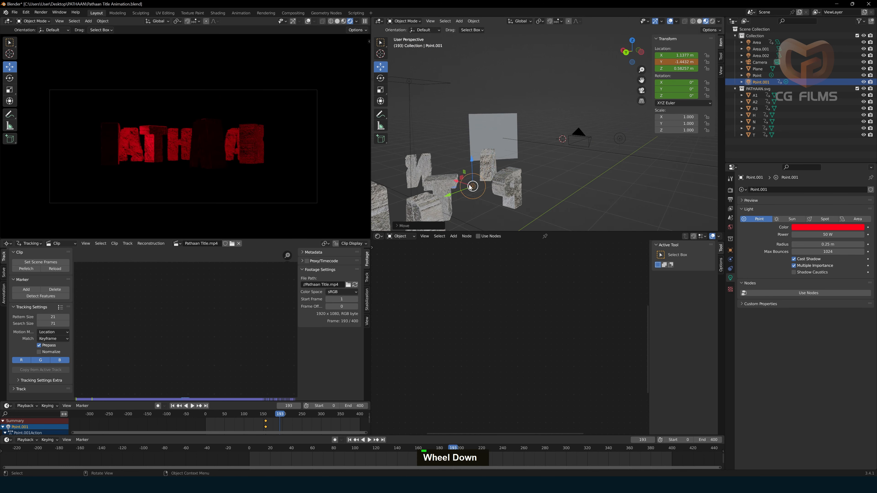
pyautogui.press('i')
pyautogui.click(470, 186)
# Preview the animated point light in playback and render frame 155 to check the lighting
pyautogui.moveTo(453, 448); pyautogui.dragTo(258, 439)
pyautogui.press('space')
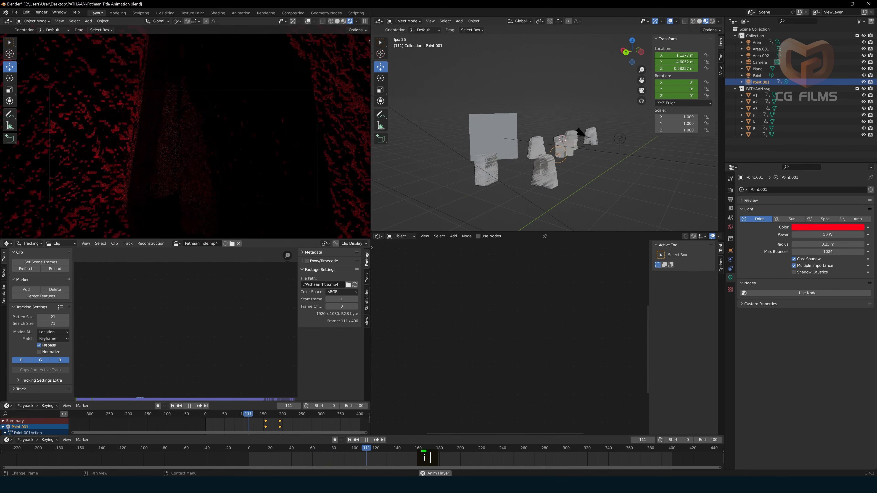
pyautogui.press('space')
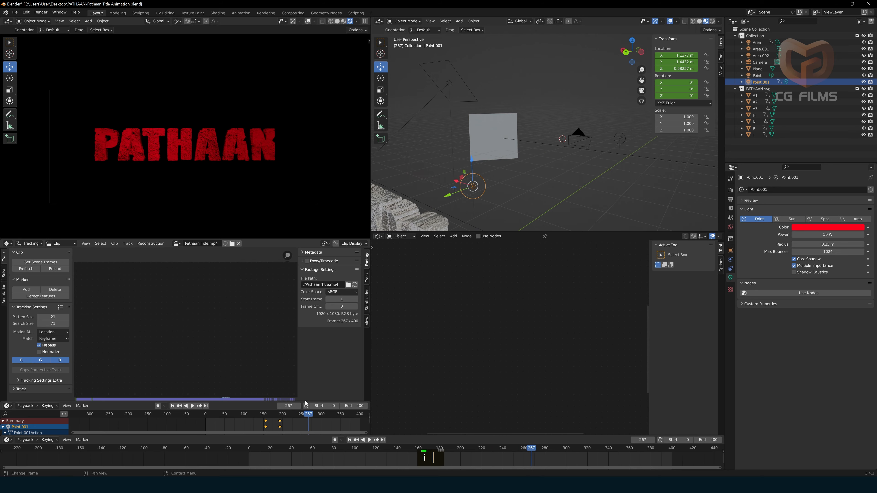
pyautogui.moveTo(305, 415); pyautogui.dragTo(206, 418)
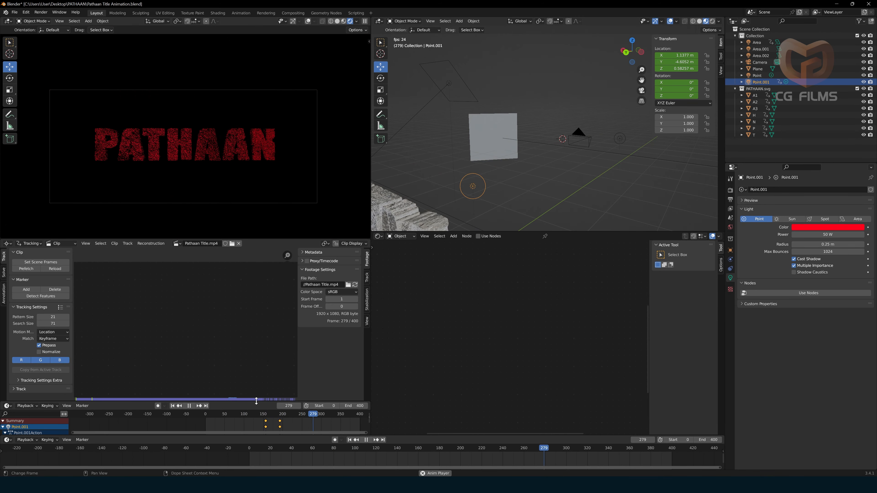
pyautogui.press('Escape')
pyautogui.press('F12')
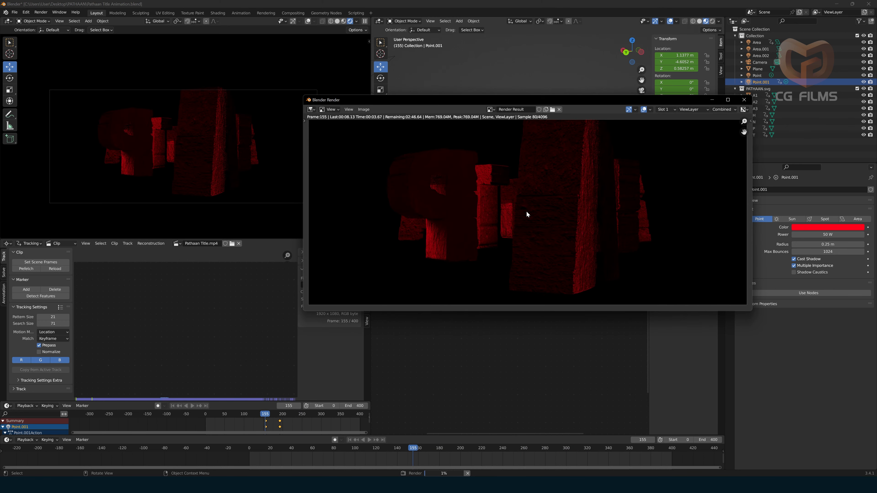
pyautogui.click(744, 100)
# Add a plane behind the assembled title and rotate it 90° about X so that it stands upright
pyautogui.moveTo(570, 207); pyautogui.dragTo(506, 235, button='middle')
pyautogui.moveTo(417, 447); pyautogui.dragTo(526, 433)
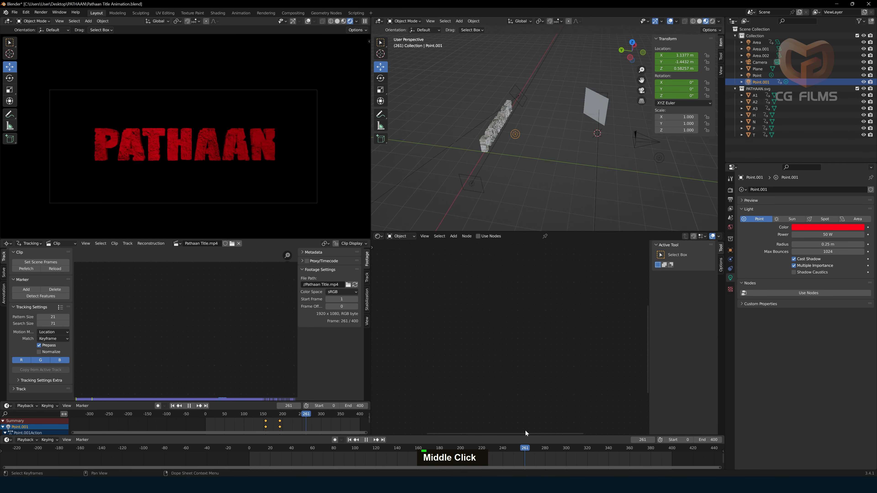
pyautogui.keyDown('shift'); pyautogui.rightClick(479, 127); pyautogui.keyUp('shift')
pyautogui.hotkey('shift', 'a')
pyautogui.click(510, 49)
pyautogui.press('r')
pyautogui.press('x')
pyautogui.press('9')
pyautogui.press('0')
pyautogui.press('Return')
# Create a new material for the upright plane with a black base color
pyautogui.click(730, 305)
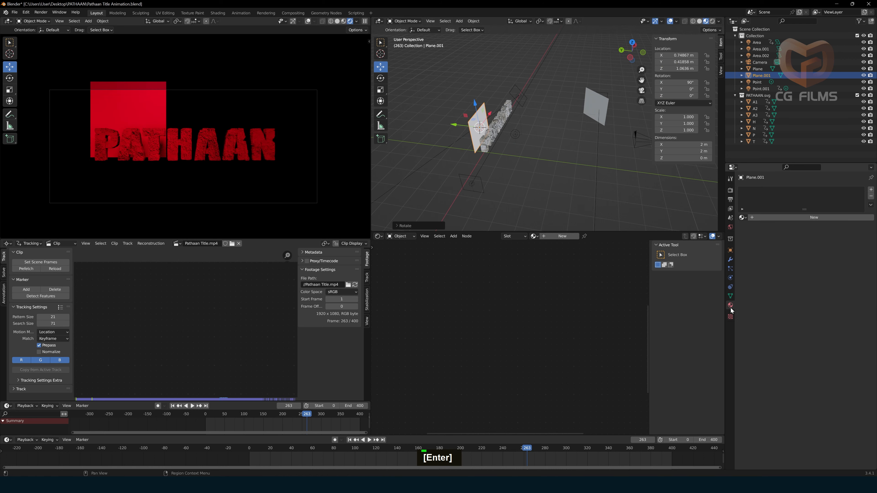
pyautogui.click(805, 217)
pyautogui.click(830, 275)
pyautogui.moveTo(859, 187); pyautogui.dragTo(859, 229)
# Enlarge the black plane and move it behind the title to about X 3.61 m and Y 13.32 m as a backdrop
pyautogui.moveTo(525, 152); pyautogui.dragTo(572, 176, button='middle')
pyautogui.moveTo(450, 172); pyautogui.dragTo(373, 199)
pyautogui.press('s')
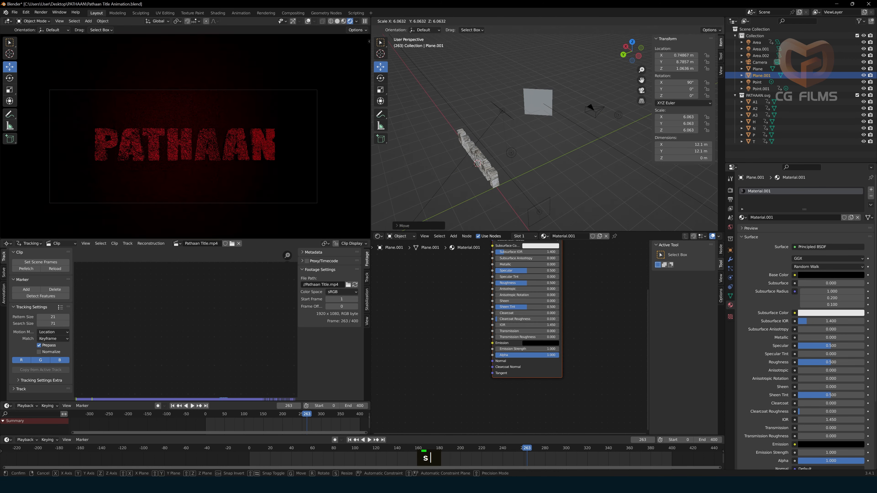
pyautogui.click(501, 183)
pyautogui.moveTo(501, 183); pyautogui.dragTo(393, 155, button='middle')
pyautogui.moveTo(576, 119); pyautogui.dragTo(603, 121)
pyautogui.moveTo(594, 149); pyautogui.dragTo(645, 152, button='middle')
pyautogui.moveTo(434, 113); pyautogui.dragTo(396, 109)
# Delete the earlier upright plane and the second point light, keeping the second area light
pyautogui.moveTo(532, 449); pyautogui.dragTo(404, 443)
pyautogui.click(526, 136)
pyautogui.press('Delete')
pyautogui.click(592, 127)
pyautogui.press('Delete')
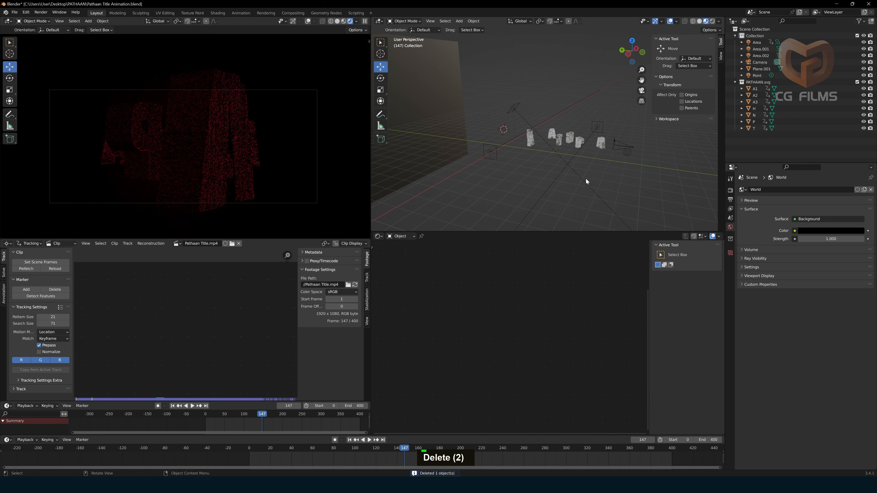
pyautogui.hotkey('ctrl', 'z')
pyautogui.moveTo(574, 128); pyautogui.dragTo(494, 146, button='middle')
pyautogui.keyDown('shift'); pyautogui.moveTo(494, 146); pyautogui.dragTo(478, 160, button='middle'); pyautogui.keyUp('shift')
pyautogui.moveTo(406, 449); pyautogui.dragTo(402, 448)
pyautogui.press('Delete')
pyautogui.click(538, 165)
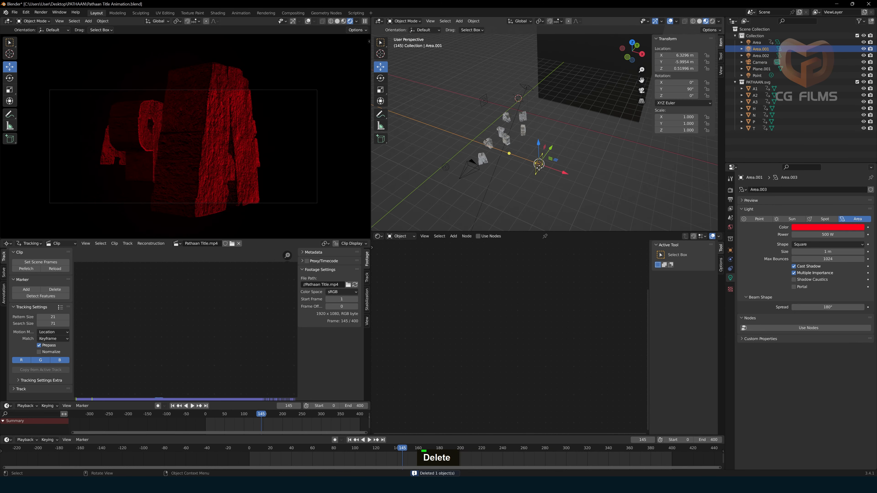
pyautogui.hotkey('ctrl', 'z')
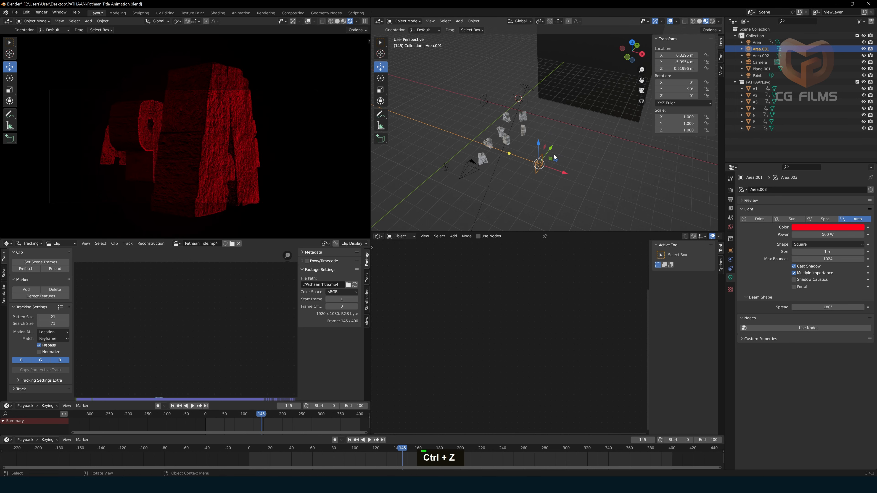
# Rotate the foremost letter A2 about Z to about -150° and keyframe it at frame 145
pyautogui.click(482, 160)
pyautogui.press('r')
pyautogui.press('z')
pyautogui.click(506, 175)
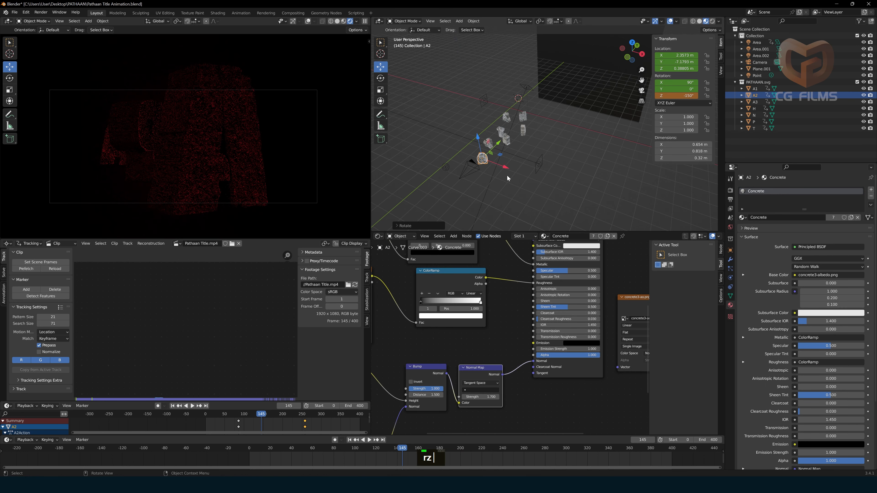
pyautogui.press('i')
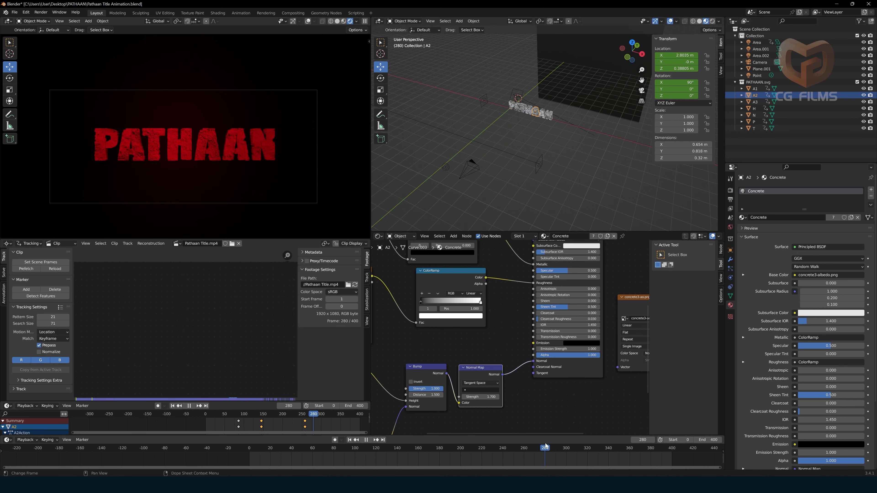
# Scale the black backdrop plane up to about 22.6
pyautogui.click(577, 90)
pyautogui.press('s')
pyautogui.click(539, 173)
pyautogui.moveTo(518, 180); pyautogui.dragTo(541, 153, button='middle')
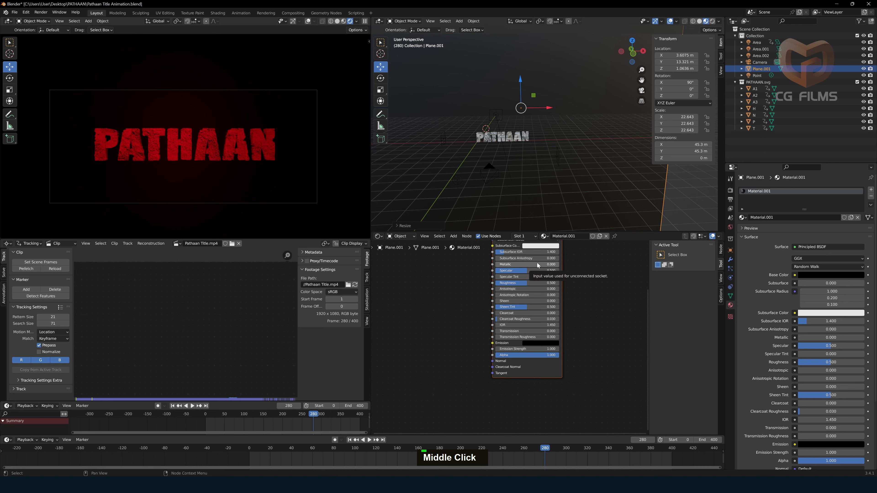
# Set the Normal Map strength of the letters' Concrete material to 0.8 and check the surface between frames 141 and 224
pyautogui.scroll(6, 438, 167)
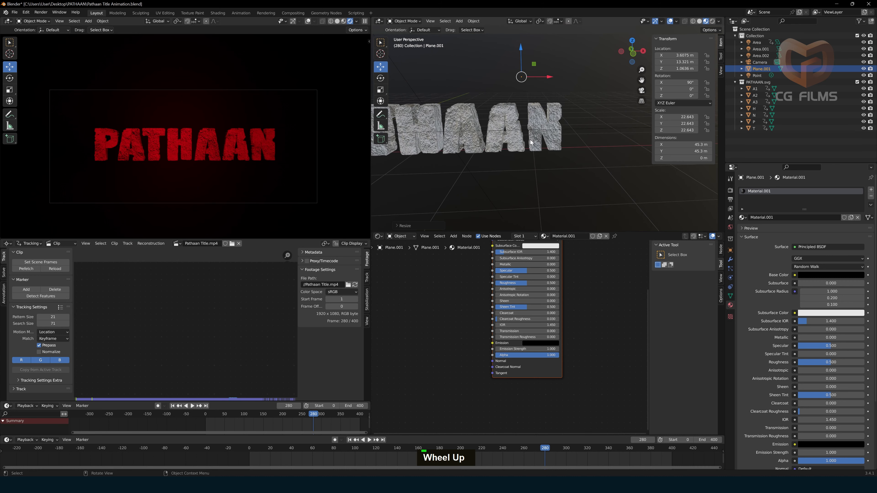
pyautogui.scroll(-2, 449, 139)
pyautogui.keyDown('shift'); pyautogui.moveTo(483, 104); pyautogui.dragTo(538, 31, button='middle'); pyautogui.keyUp('shift')
pyautogui.click(521, 173)
pyautogui.moveTo(444, 355); pyautogui.dragTo(495, 281, button='middle')
pyautogui.scroll(6, 504, 321)
pyautogui.moveTo(490, 316)
pyautogui.mouseDown()
pyautogui.moveTo(445, 316)
pyautogui.moveTo(495, 316)
pyautogui.mouseUp()
pyautogui.moveTo(294, 414); pyautogui.dragTo(260, 414)
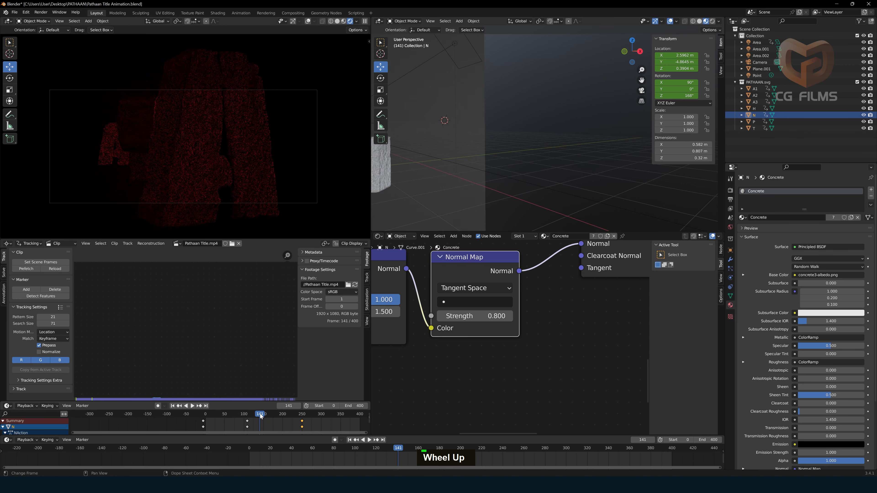
pyautogui.press('space')
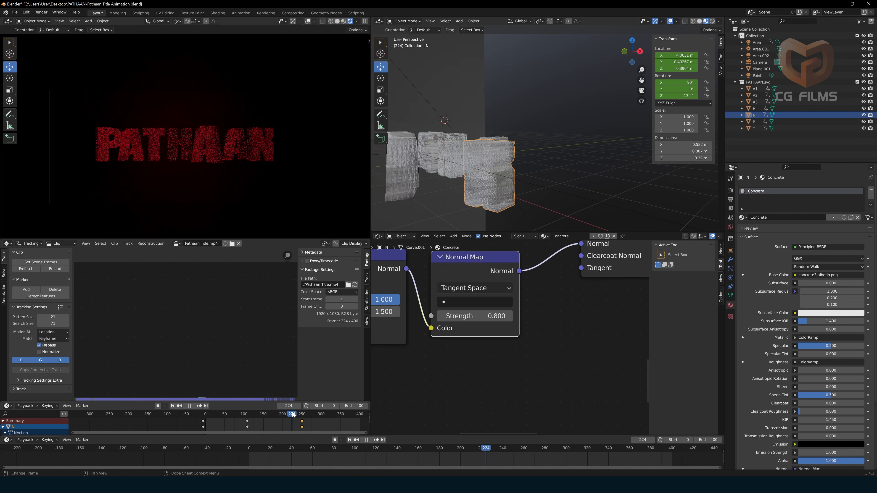
pyautogui.moveTo(274, 415); pyautogui.dragTo(273, 415)
# Delete the second and third area lights, select the remaining one, and play the animation
pyautogui.scroll(-4, 461, 214)
pyautogui.keyDown('shift'); pyautogui.moveTo(461, 215); pyautogui.dragTo(483, 207, button='middle'); pyautogui.keyUp('shift')
pyautogui.click(456, 138)
pyautogui.press('Delete')
pyautogui.press('Delete')
pyautogui.click(485, 83)
pyautogui.press('space')
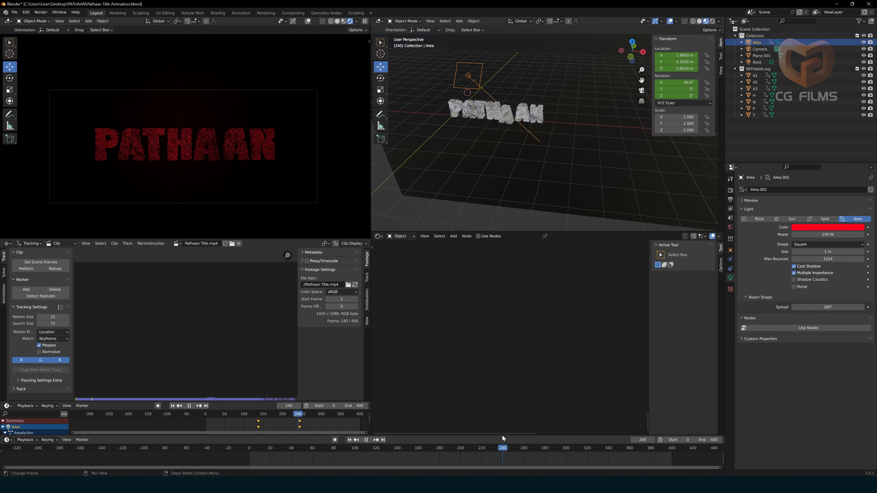
# Try lighting letter A2 at frame 144 with a new point light
pyautogui.moveTo(497, 449); pyautogui.dragTo(401, 448)
pyautogui.moveTo(431, 193); pyautogui.dragTo(503, 176, button='middle')
pyautogui.hotkey('shift', 'a')
pyautogui.click(499, 247)
pyautogui.click(521, 248)
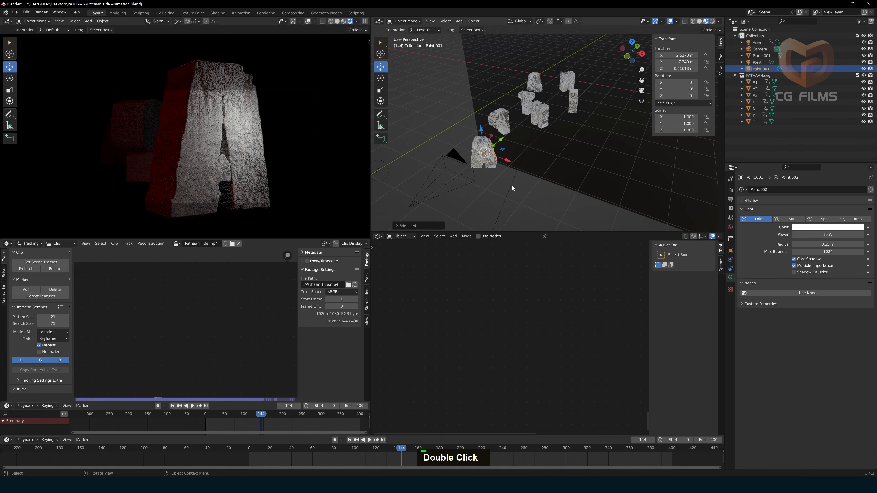
pyautogui.moveTo(508, 161); pyautogui.dragTo(527, 169)
pyautogui.press('Delete')
# Add an area light at letter A2, rotate it 90° about Y, and move it along X to about 2.99 m
pyautogui.hotkey('shift', 'a')
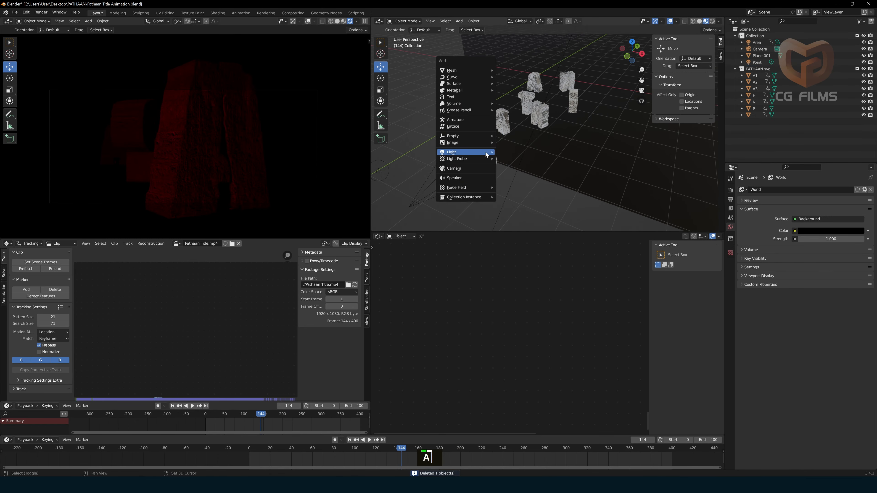
pyautogui.click(519, 174)
pyautogui.hotkey('ctrl', 'z')
pyautogui.hotkey('ctrl', 'z')
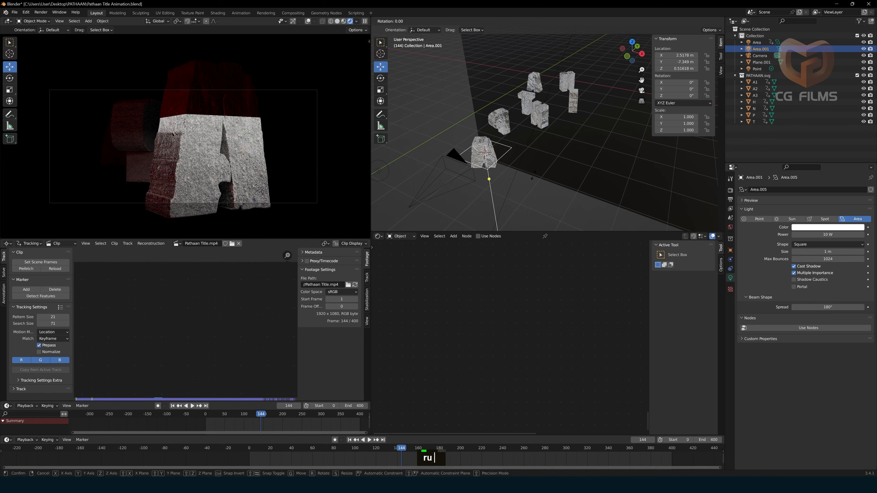
pyautogui.write('ry90')
pyautogui.press('Return')
pyautogui.moveTo(507, 160); pyautogui.dragTo(523, 167)
# Scale the area light to fit letter A2, about 0.26 along Y and 0.52 along Z
pyautogui.press('KP_3')
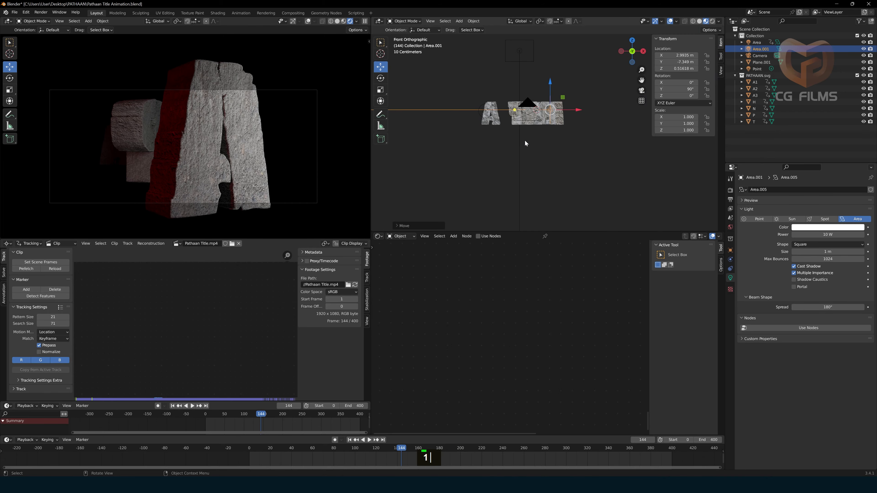
pyautogui.scroll(5, 525, 140)
pyautogui.scroll(2, 510, 155)
pyautogui.keyDown('shift'); pyautogui.moveTo(510, 155); pyautogui.dragTo(578, 126, button='middle'); pyautogui.keyUp('shift')
pyautogui.press('s')
pyautogui.press('x')
pyautogui.click(541, 126)
pyautogui.press('s')
pyautogui.press('y')
pyautogui.click(511, 127)
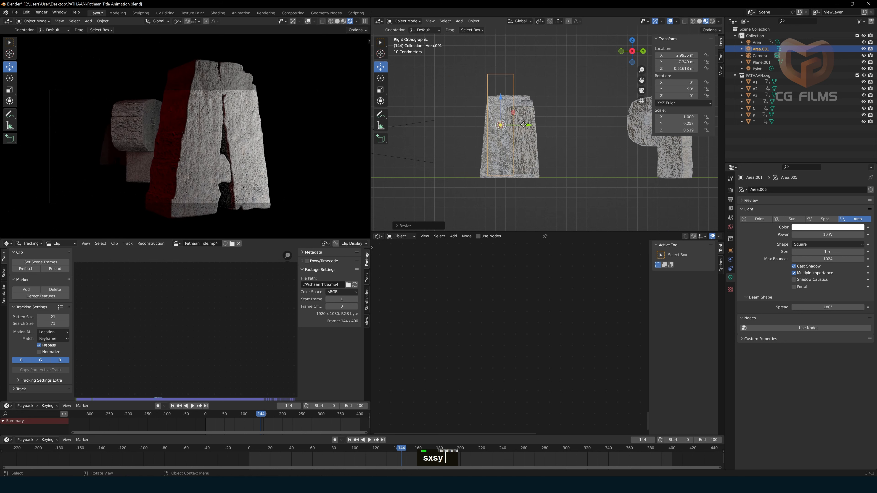
# Shift the area light along Y to about -7.23 m and give it the copied red hex colour
pyautogui.moveTo(527, 126); pyautogui.dragTo(539, 126)
pyautogui.click(839, 227)
pyautogui.doubleClick(844, 203)
pyautogui.hotkey('ctrl', 'v')
pyautogui.press('Return')
pyautogui.moveTo(554, 176); pyautogui.dragTo(594, 195, button='middle')
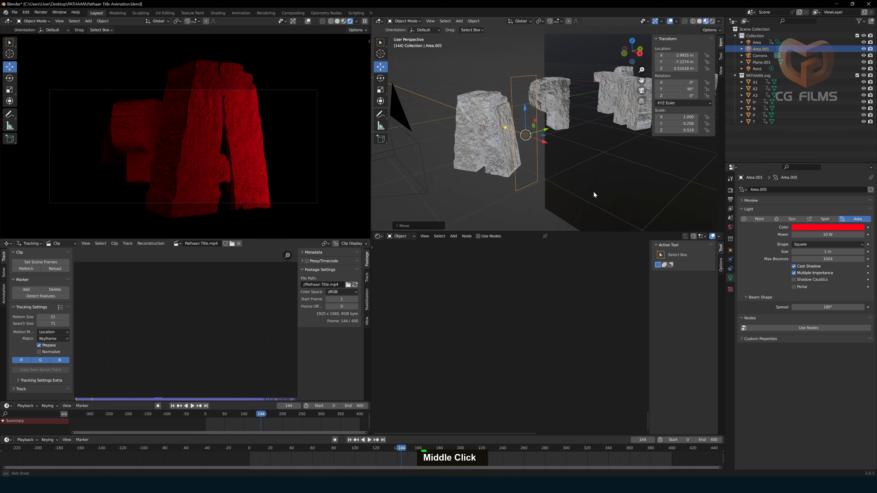
# Move the area light along Y to about -7.68 m, set its power to 5 W, and nudge it along X
pyautogui.moveTo(546, 131); pyautogui.dragTo(509, 150)
pyautogui.moveTo(508, 150); pyautogui.dragTo(558, 193, button='middle')
pyautogui.doubleClick(805, 235)
pyautogui.write('5')
pyautogui.press('Return')
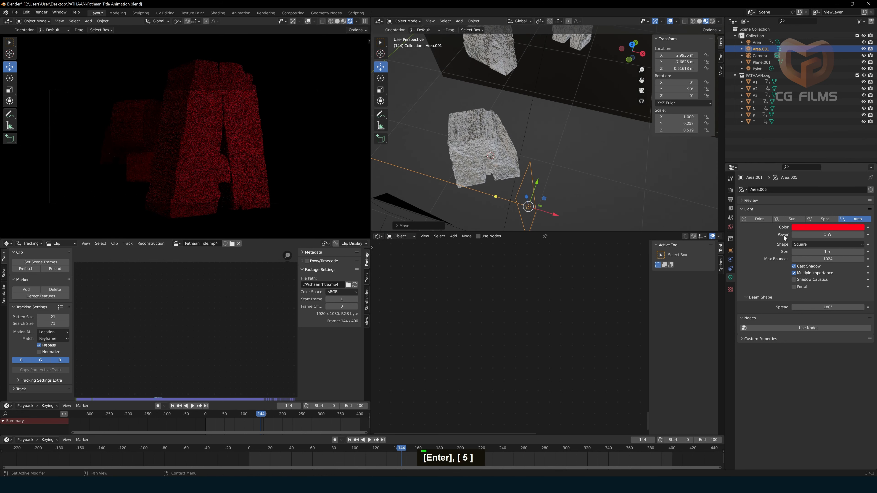
pyautogui.moveTo(537, 209); pyautogui.dragTo(544, 210)
# Parent the area light to letter A2 as an object
pyautogui.keyDown('shift'); pyautogui.click(490, 142); pyautogui.keyUp('shift')
pyautogui.rightClick(548, 141)
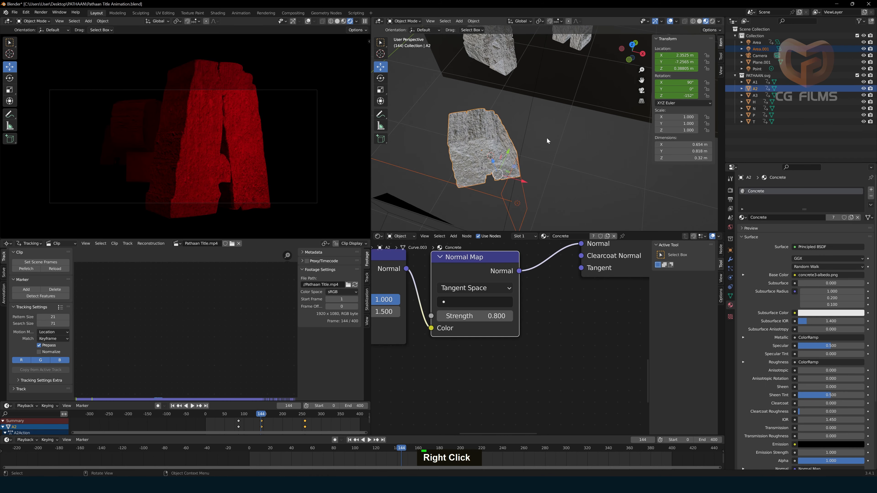
pyautogui.click(517, 203)
pyautogui.keyDown('shift'); pyautogui.click(463, 145); pyautogui.keyUp('shift')
pyautogui.hotkey('ctrl', 'p')
pyautogui.click(463, 145)
# Play the animation through to frame 193 and inspect the parented light moving with letter A2
pyautogui.press('space')
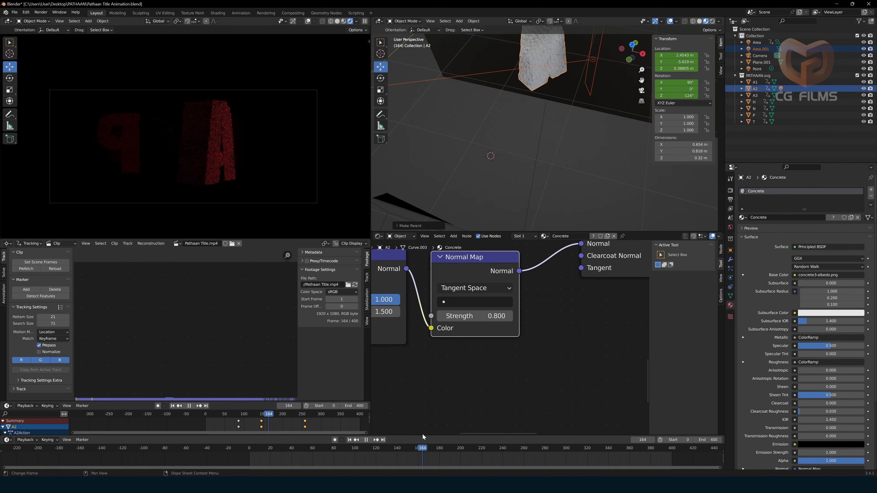
pyautogui.moveTo(442, 403); pyautogui.dragTo(452, 374)
pyautogui.press('space')
pyautogui.keyDown('shift'); pyautogui.moveTo(532, 145); pyautogui.dragTo(550, 193, button='middle'); pyautogui.keyUp('shift')
pyautogui.keyDown('shift'); pyautogui.moveTo(559, 71); pyautogui.dragTo(550, 113, button='middle'); pyautogui.keyUp('shift')
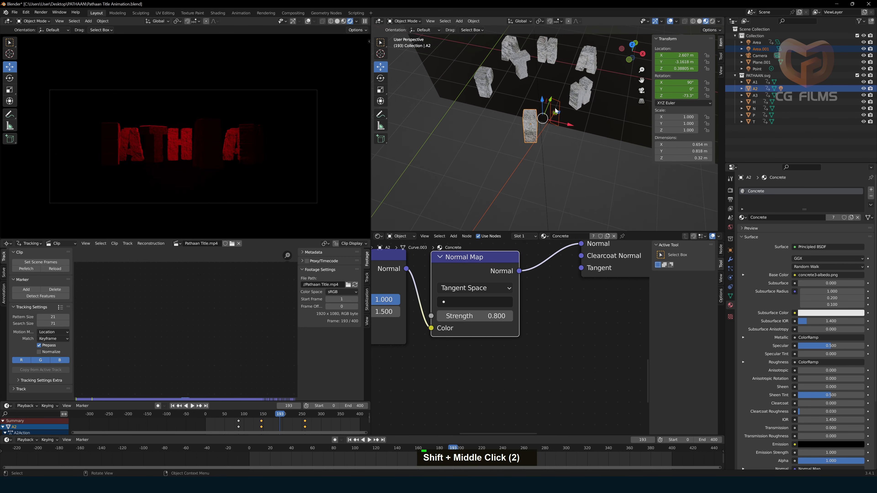
# Duplicate letter A2's area light, rotate the copy about Z, and move it to the letter's opposite side
pyautogui.click(559, 118)
pyautogui.hotkey('shift', 'd')
pyautogui.click(563, 119)
pyautogui.moveTo(566, 119); pyautogui.dragTo(534, 113)
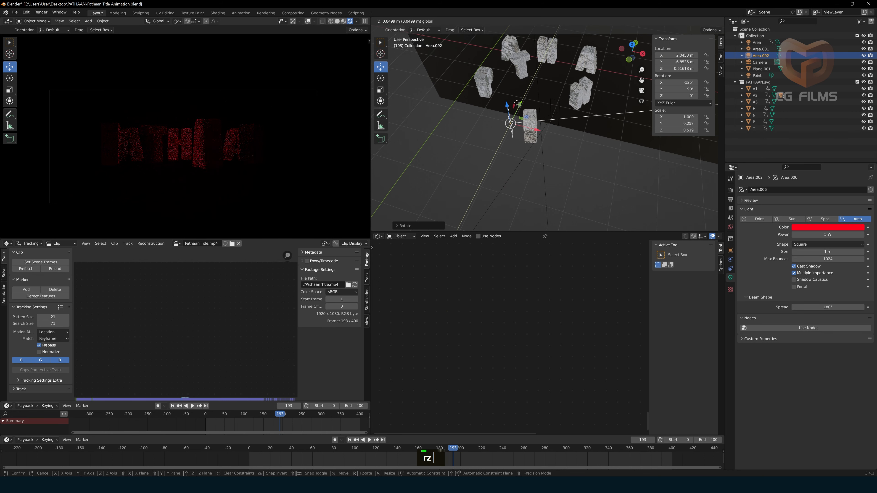
# Try parenting the duplicated area light to letter A2, and undo the attempt
pyautogui.click(528, 121)
pyautogui.keyDown('shift'); pyautogui.click(531, 125); pyautogui.keyUp('shift')
pyautogui.hotkey('ctrl', 'p')
pyautogui.click(532, 119)
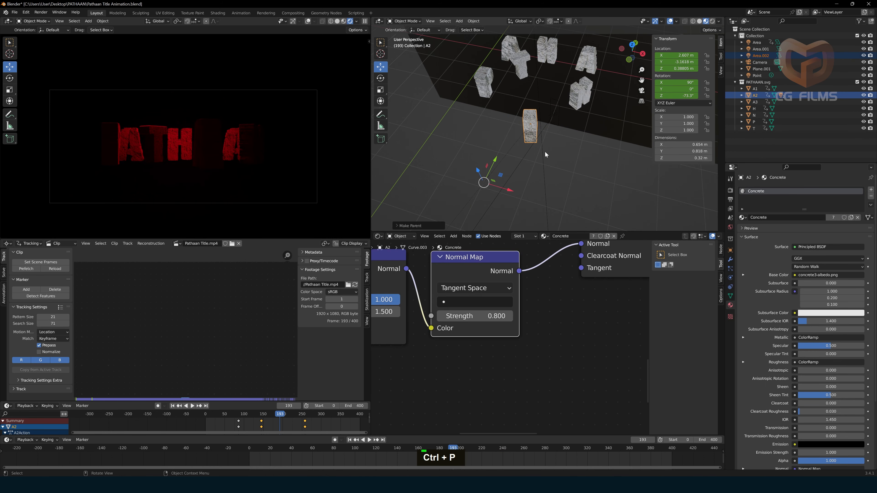
pyautogui.scroll(-3, 544, 155)
pyautogui.moveTo(544, 155); pyautogui.dragTo(515, 183, button='middle')
pyautogui.hotkey('ctrl', 'z')
pyautogui.hotkey('ctrl', 'z')
# Parent the duplicated area light to letter A2 as an object and check it from an earlier frame
pyautogui.keyDown('shift'); pyautogui.click(551, 128); pyautogui.keyUp('shift')
pyautogui.hotkey('ctrl', 'p')
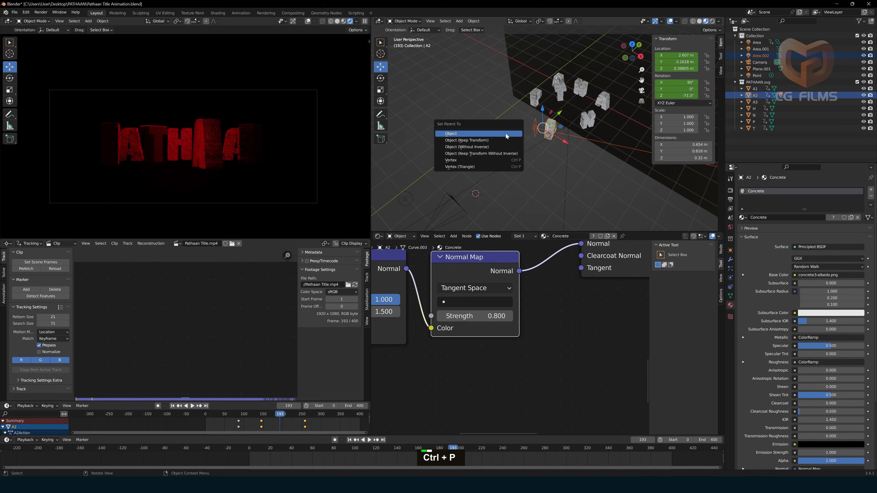
pyautogui.press('Return')
pyautogui.moveTo(400, 448); pyautogui.dragTo(391, 439)
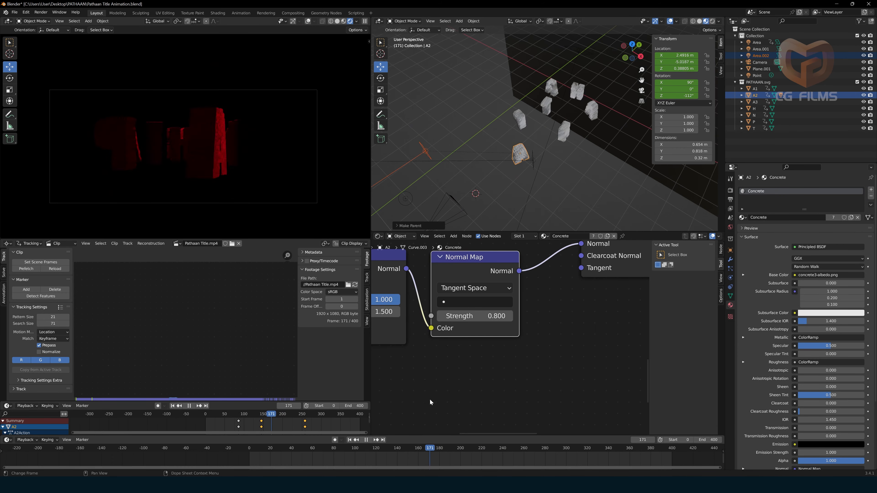
# Move letter A2's duplicated area light and rotate it about the Z axis at frame 198
pyautogui.click(420, 151)
pyautogui.moveTo(422, 147); pyautogui.dragTo(489, 148)
pyautogui.moveTo(427, 449); pyautogui.dragTo(458, 448)
pyautogui.press('r')
pyautogui.press('z')
pyautogui.press('z')
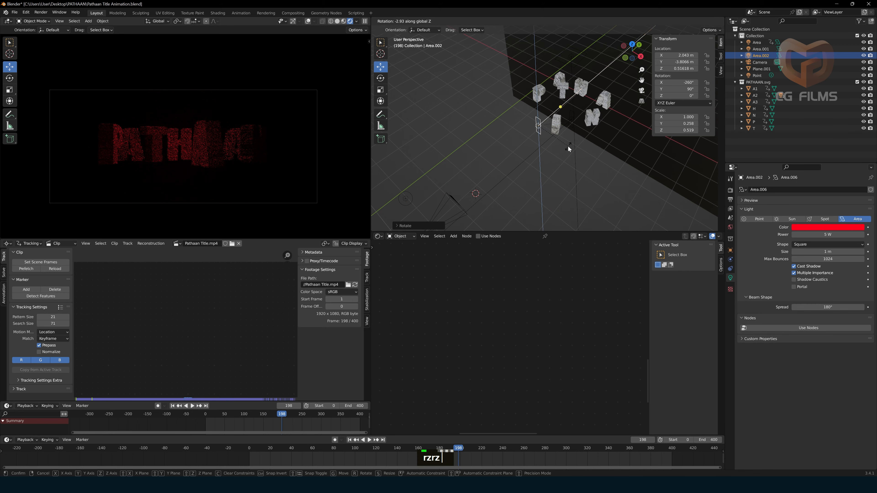
pyautogui.click(568, 146)
# Rotate A2's duplicated area light further about Z to an X rotation of -230° and move it beside the letter's side face
pyautogui.moveTo(568, 145); pyautogui.dragTo(608, 128, button='middle')
pyautogui.scroll(5, 587, 121)
pyautogui.keyDown('shift'); pyautogui.moveTo(593, 114); pyautogui.dragTo(575, 97, button='middle'); pyautogui.keyUp('shift')
pyautogui.press('r')
pyautogui.press('z')
pyautogui.click(554, 163)
pyautogui.moveTo(523, 157)
pyautogui.mouseDown()
pyautogui.moveTo(507, 159)
pyautogui.moveTo(522, 157)
pyautogui.mouseUp()
pyautogui.moveTo(521, 157); pyautogui.dragTo(456, 146, button='middle')
pyautogui.keyDown('shift'); pyautogui.moveTo(490, 149); pyautogui.dragTo(531, 165, button='middle'); pyautogui.keyUp('shift')
pyautogui.moveTo(530, 165)
pyautogui.mouseDown()
pyautogui.moveTo(496, 161)
pyautogui.moveTo(520, 161)
pyautogui.mouseUp()
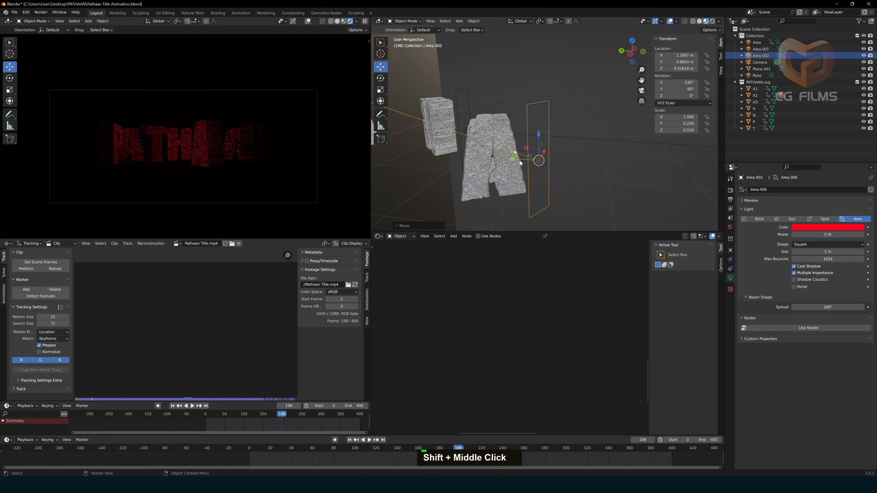
# Go to frame 147 and reposition the duplicated area light relative to letter A2
pyautogui.scroll(-5, 528, 170)
pyautogui.moveTo(601, 156); pyautogui.dragTo(542, 175, button='middle')
pyautogui.click(542, 183)
pyautogui.moveTo(443, 451); pyautogui.dragTo(405, 454)
pyautogui.scroll(-4, 564, 200)
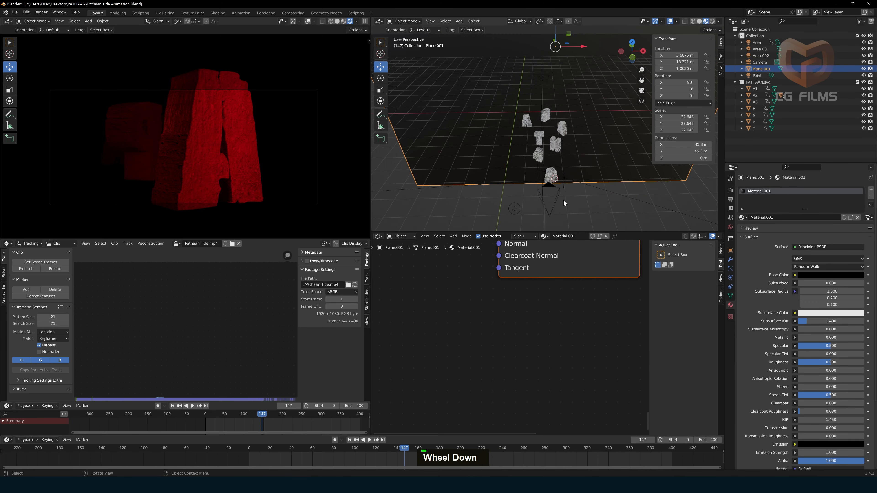
pyautogui.moveTo(564, 199); pyautogui.dragTo(494, 179, button='middle')
pyautogui.click(482, 162)
pyautogui.moveTo(499, 165); pyautogui.dragTo(533, 151)
# Rotate letter A2's original area light about the Z axis to an X rotation of 56.2°
pyautogui.click(523, 180)
pyautogui.scroll(4, 523, 180)
pyautogui.moveTo(523, 181)
pyautogui.keyDown('shift'); pyautogui.mouseDown(button='middle')
pyautogui.moveTo(553, 168)
pyautogui.moveTo(553, 196)
pyautogui.moveTo(493, 197)
pyautogui.moveTo(534, 194)
pyautogui.mouseUp(button='middle'); pyautogui.keyUp('shift')
pyautogui.press('r')
pyautogui.press('z')
pyautogui.click(548, 194)
# Reposition A2's original area light beside the letter, undoing the unwanted moves
pyautogui.press('g')
pyautogui.keyDown('shift'); pyautogui.moveTo(533, 193); pyautogui.dragTo(627, 139, button='middle'); pyautogui.keyUp('shift')
pyautogui.moveTo(628, 139); pyautogui.dragTo(632, 145)
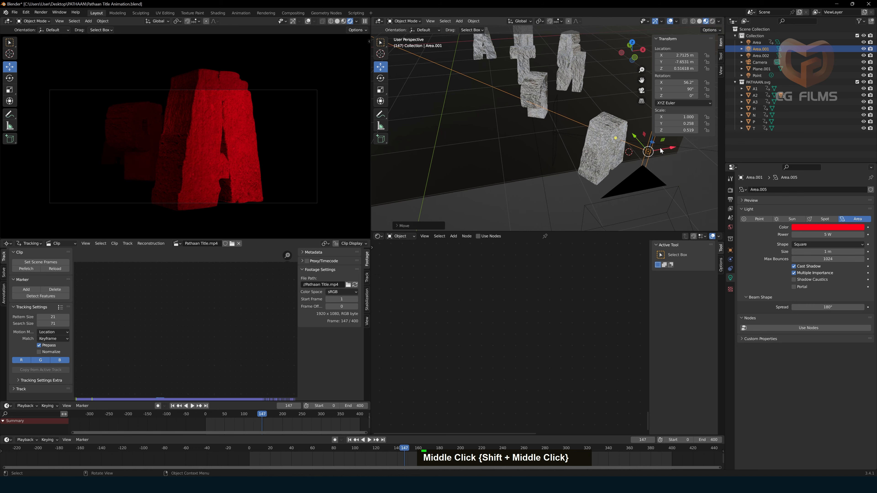
pyautogui.hotkey('ctrl', 'z')
pyautogui.moveTo(618, 188); pyautogui.dragTo(580, 166, button='middle')
pyautogui.hotkey('ctrl', 'z')
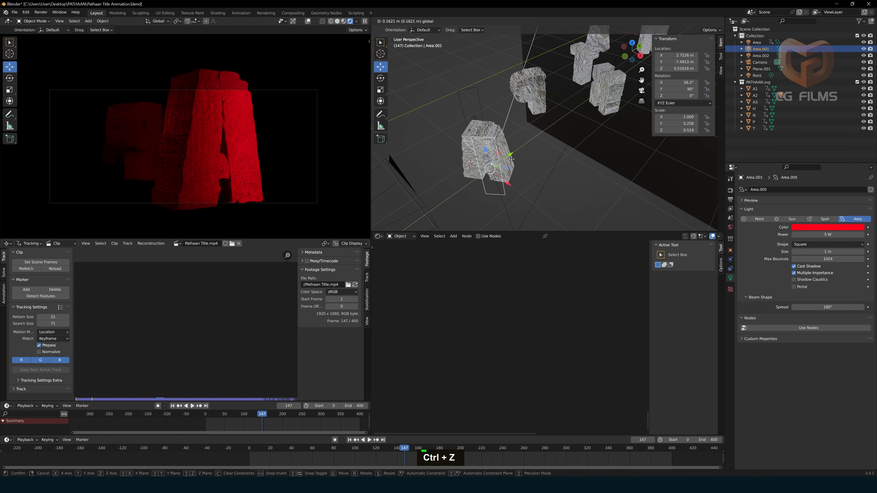
pyautogui.hotkey('ctrl', 'z')
pyautogui.moveTo(507, 187); pyautogui.dragTo(550, 160, button='middle')
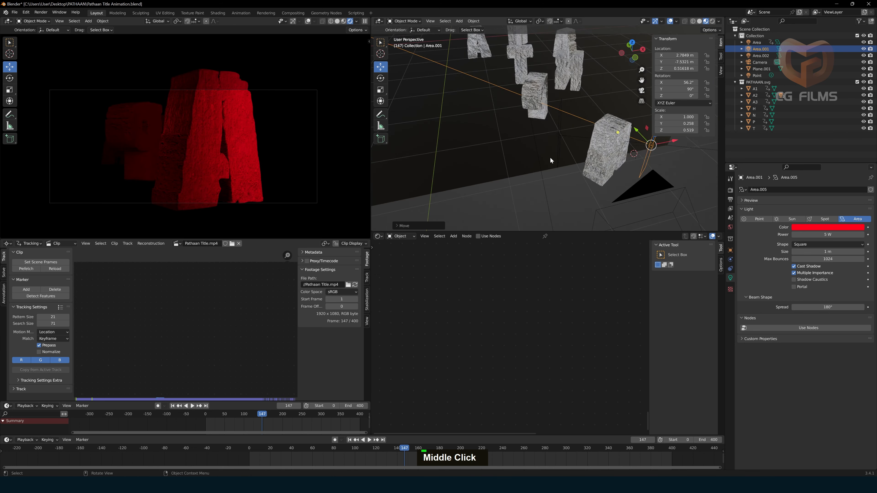
# Go to frame 193, enlarge A2's duplicated area light to 1.41 m, and rotate it about Z to an X rotation of -186°
pyautogui.click(547, 126)
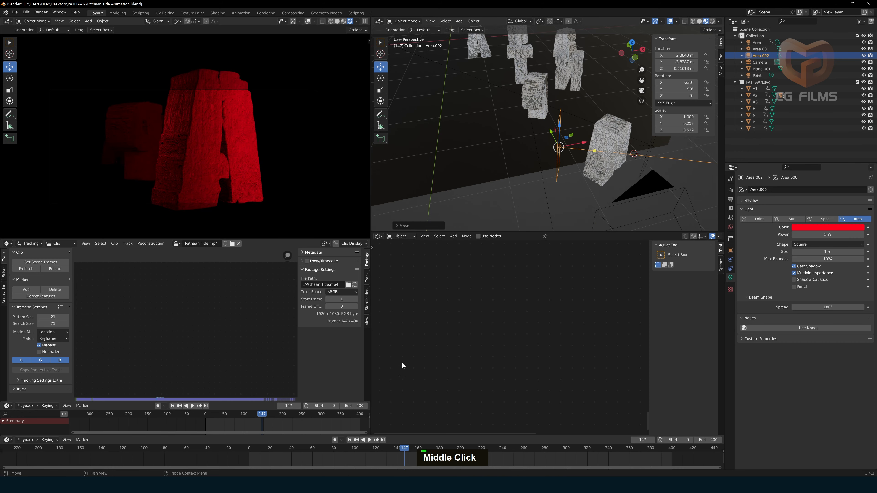
pyautogui.press('space')
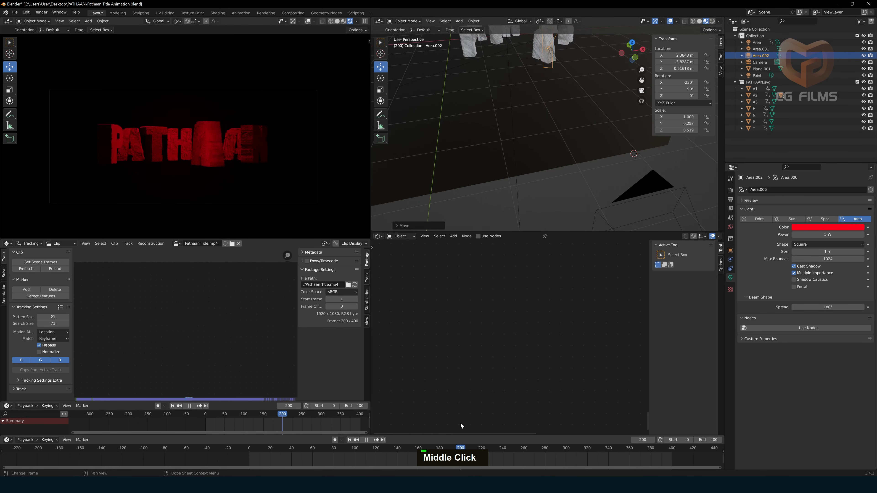
pyautogui.moveTo(461, 423)
pyautogui.mouseDown()
pyautogui.moveTo(469, 418)
pyautogui.moveTo(453, 417)
pyautogui.mouseUp()
pyautogui.keyDown('shift'); pyautogui.moveTo(571, 118); pyautogui.dragTo(593, 198, button='middle'); pyautogui.keyUp('shift')
pyautogui.scroll(3, 594, 194)
pyautogui.moveTo(608, 163); pyautogui.dragTo(612, 159)
pyautogui.moveTo(586, 119); pyautogui.dragTo(573, 112)
pyautogui.click(584, 167)
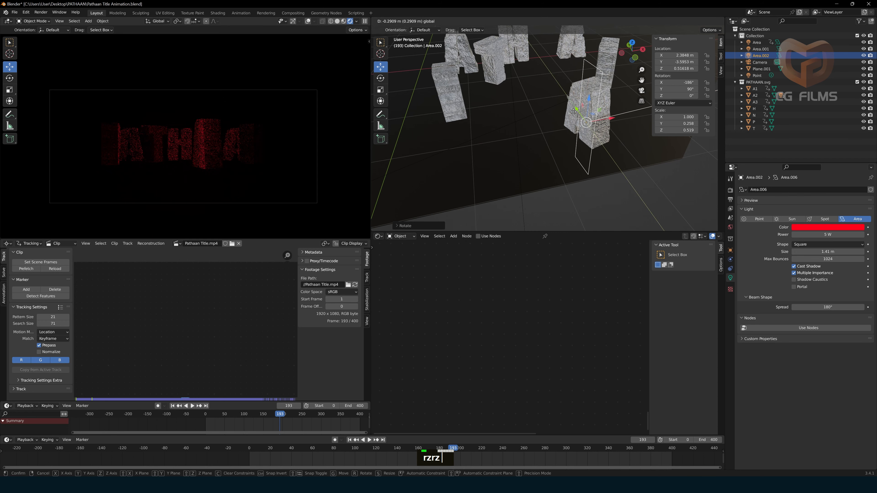
# At frame 182, scale A2's duplicated area light along global Z to an X scale of 0.509 and rotate it about Z
pyautogui.moveTo(449, 447); pyautogui.dragTo(421, 449)
pyautogui.press('s')
pyautogui.press('z')
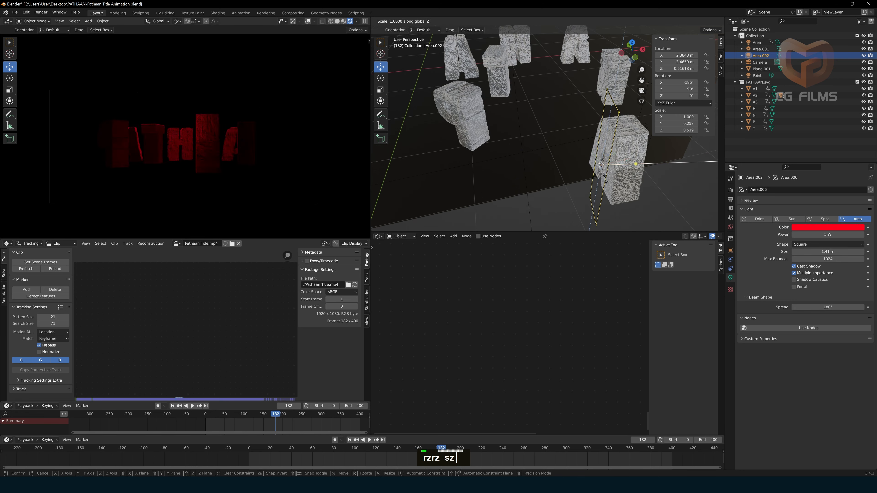
pyautogui.press('r')
pyautogui.press('z')
pyautogui.click(637, 189)
pyautogui.press('KP_7')
pyautogui.keyDown('shift'); pyautogui.moveTo(707, 166); pyautogui.dragTo(641, 198, button='middle'); pyautogui.keyUp('shift')
pyautogui.press('r')
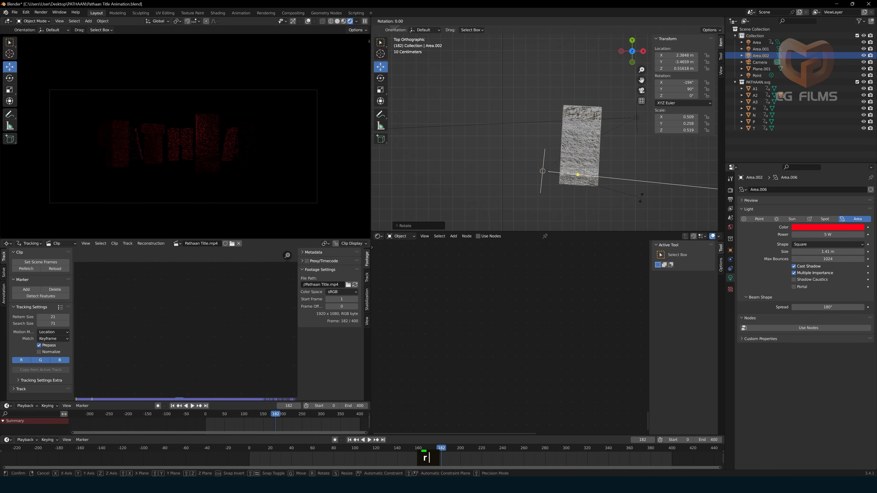
# At frame 160, scale A2's original area light along X to 0.660 by 1.591 and move it using local orientation
pyautogui.moveTo(422, 446); pyautogui.dragTo(419, 445)
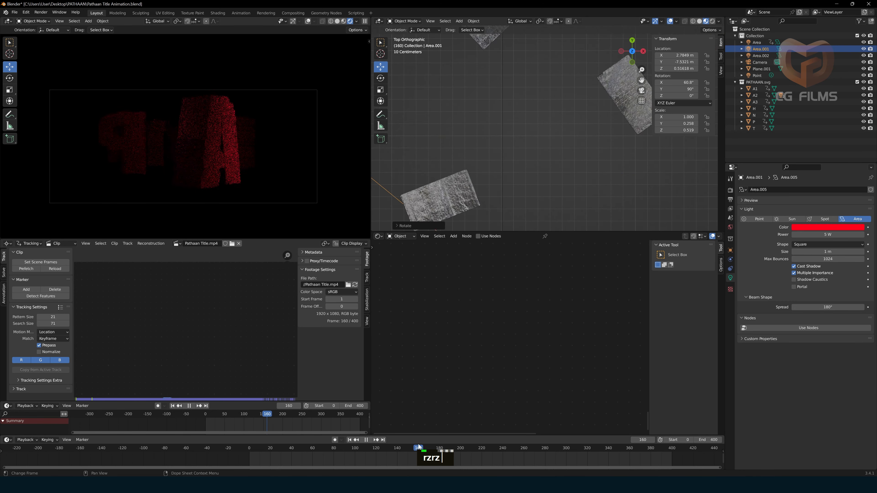
pyautogui.scroll(-3, 513, 204)
pyautogui.keyDown('shift'); pyautogui.moveTo(513, 204); pyautogui.dragTo(527, 109, button='middle'); pyautogui.keyUp('shift')
pyautogui.press('s')
pyautogui.press('x')
pyautogui.click(395, 131)
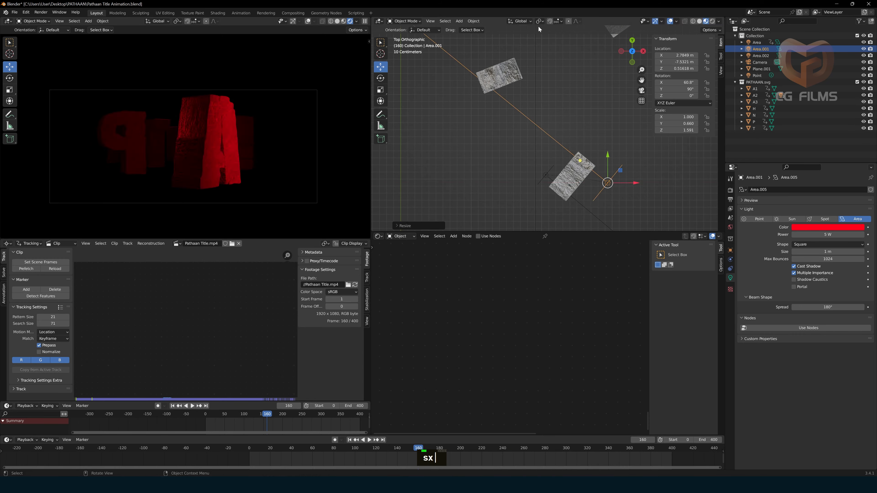
pyautogui.moveTo(628, 163); pyautogui.dragTo(609, 174)
# Play the animation to frame 257 and shift A2's duplicated area light along its local axes
pyautogui.press('space')
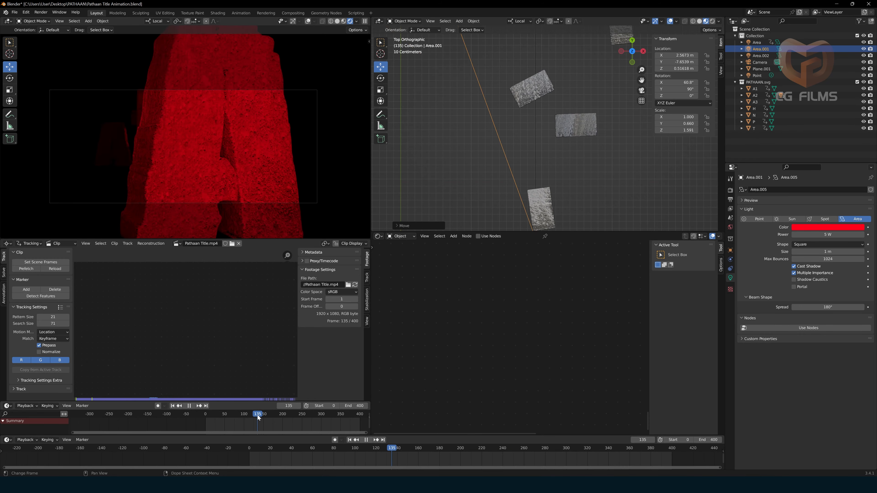
pyautogui.press('space')
pyautogui.scroll(-2, 480, 151)
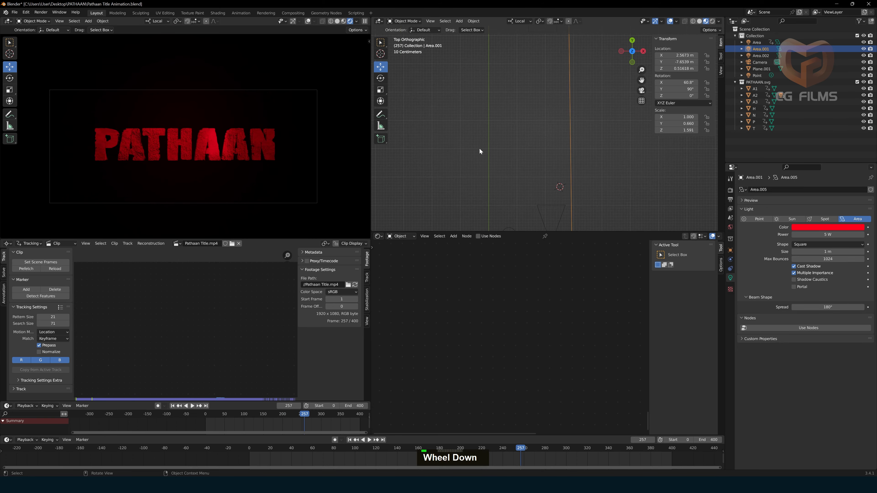
pyautogui.keyDown('shift'); pyautogui.moveTo(498, 31); pyautogui.dragTo(531, 159, button='middle'); pyautogui.keyUp('shift')
pyautogui.scroll(2, 531, 159)
pyautogui.click(539, 177)
pyautogui.moveTo(554, 177); pyautogui.dragTo(551, 178)
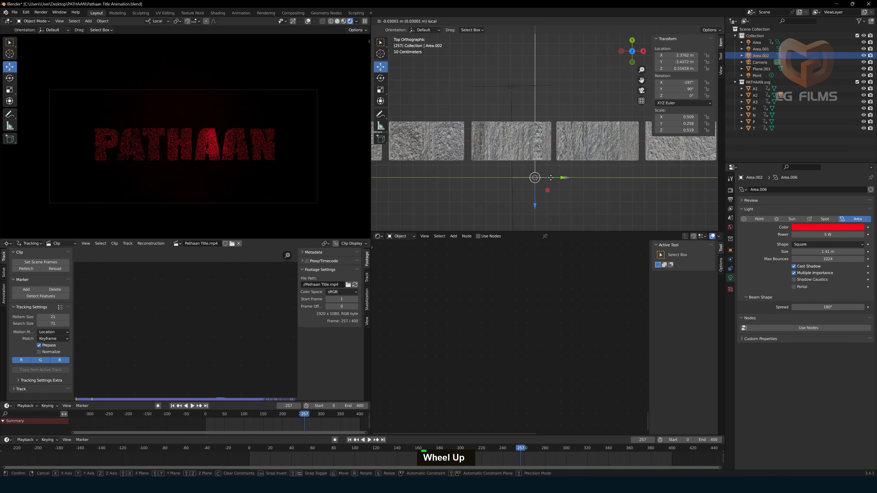
pyautogui.click(626, 181)
# Set the duplicated area light's Y scale to 0.448 and nudge it beside letter A2 at frame 167
pyautogui.moveTo(520, 449); pyautogui.dragTo(425, 432)
pyautogui.scroll(-2, 529, 172)
pyautogui.keyDown('shift'); pyautogui.moveTo(529, 172); pyautogui.dragTo(510, 174, button='middle'); pyautogui.keyUp('shift')
pyautogui.moveTo(499, 179); pyautogui.dragTo(499, 178)
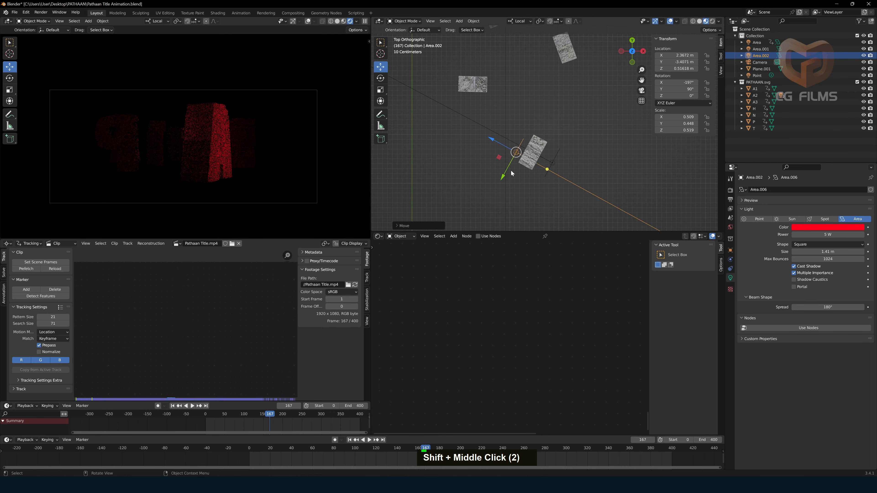
# At frame 163, place the 3D cursor on the black backdrop and add a spot light there with the copied red colour
pyautogui.moveTo(422, 450)
pyautogui.mouseDown()
pyautogui.moveTo(359, 455)
pyautogui.moveTo(421, 452)
pyautogui.mouseUp()
pyautogui.scroll(-5, 532, 152)
pyautogui.moveTo(539, 164); pyautogui.dragTo(544, 109, button='middle')
pyautogui.keyDown('shift'); pyautogui.rightClick(544, 103); pyautogui.keyUp('shift')
pyautogui.hotkey('shift', 'a')
pyautogui.click(573, 117)
pyautogui.click(836, 227)
pyautogui.click(841, 206)
pyautogui.hotkey('ctrl', 'v')
pyautogui.press('Return')
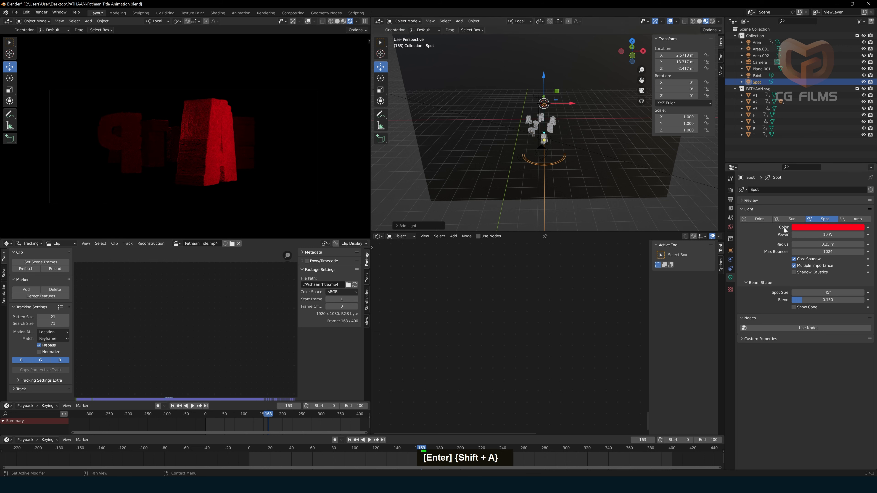
# Raise the spot light, move it forward above the letters, and set its power to 420.5 W
pyautogui.moveTo(510, 211); pyautogui.dragTo(432, 203, button='middle')
pyautogui.moveTo(636, 119); pyautogui.dragTo(636, 54)
pyautogui.moveTo(627, 117); pyautogui.dragTo(601, 119, button='middle')
pyautogui.keyDown('shift'); pyautogui.moveTo(601, 119); pyautogui.dragTo(532, 116, button='middle'); pyautogui.keyUp('shift')
pyautogui.moveTo(587, 107); pyautogui.dragTo(504, 108)
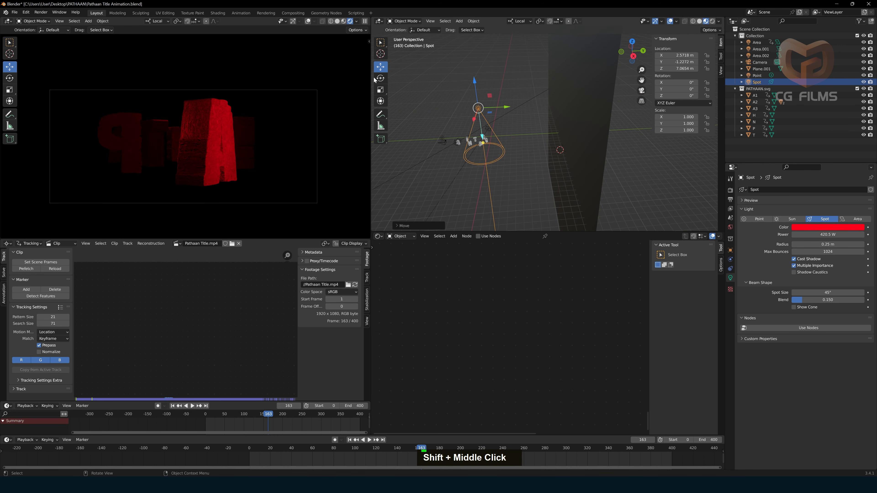
# Rotate the spot light to 64.5° about X and show its cone, with 59.8° spot size, 0.324 blend and 1000 W power
pyautogui.click(381, 78)
pyautogui.moveTo(469, 84); pyautogui.dragTo(441, 105)
pyautogui.click(809, 307)
pyautogui.moveTo(803, 299); pyautogui.dragTo(839, 293)
pyautogui.press('Return')
pyautogui.moveTo(567, 172); pyautogui.dragTo(534, 179, button='middle')
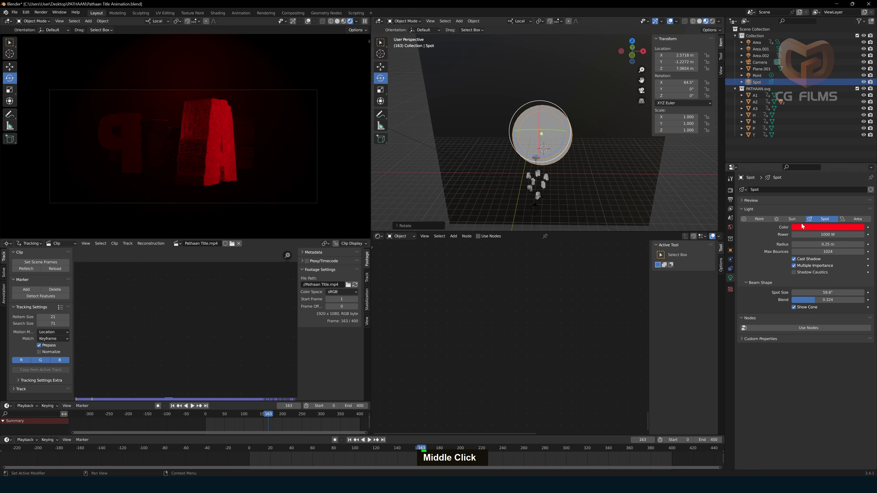
# Lower the spot light beneath the letters, rotate it about its local Z and Y axes, and set its power to 2000 W
pyautogui.moveTo(681, 221); pyautogui.dragTo(608, 207, button='middle')
pyautogui.click(380, 67)
pyautogui.moveTo(497, 85); pyautogui.dragTo(475, 145)
pyautogui.press('r')
pyautogui.press('z')
pyautogui.click(590, 197)
pyautogui.press('r')
pyautogui.press('z')
pyautogui.click(572, 187)
# Rotate the spot light to 96.2°, 5.18° and -2.48° so it points through the letters toward the backdrop
pyautogui.moveTo(571, 187); pyautogui.dragTo(607, 185, button='middle')
pyautogui.press('r')
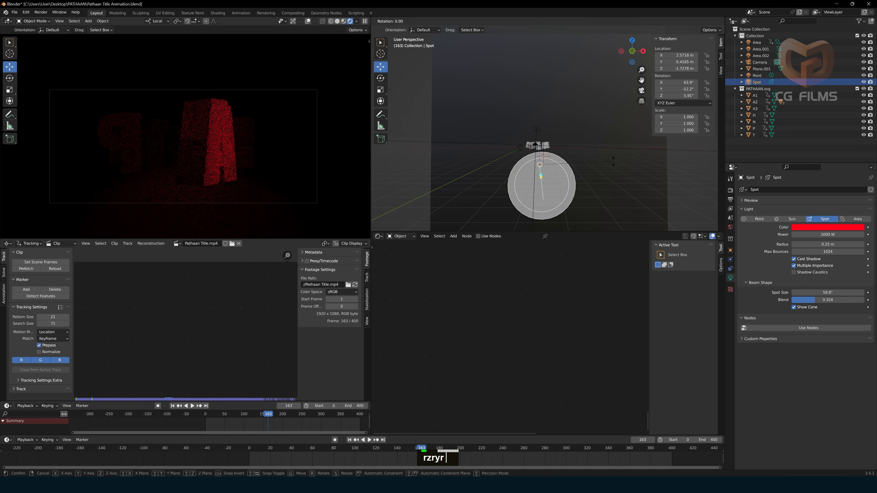
pyautogui.press('z')
pyautogui.click(587, 186)
pyautogui.click(381, 78)
pyautogui.moveTo(541, 176); pyautogui.dragTo(538, 155)
pyautogui.click(382, 69)
pyautogui.moveTo(539, 155); pyautogui.dragTo(500, 179, button='middle')
# Undo the last changes and move the spot light between the letters and backdrop, with 139° spot size and 1000 W power
pyautogui.hotkey('ctrl', 'z')
pyautogui.hotkey('ctrl', 'z')
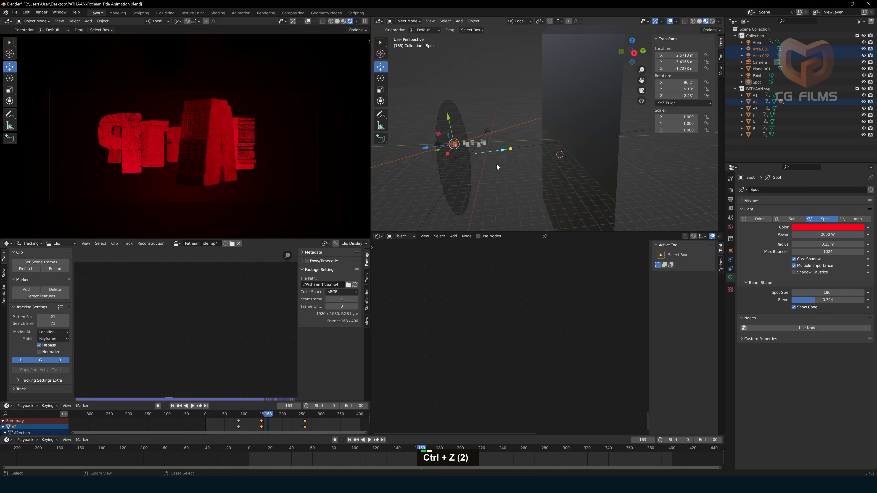
pyautogui.hotkey('ctrl', 'z')
pyautogui.hotkey('ctrl', 'z')
pyautogui.hotkey('ctrl', 'z')
pyautogui.hotkey('ctrl', 'z')
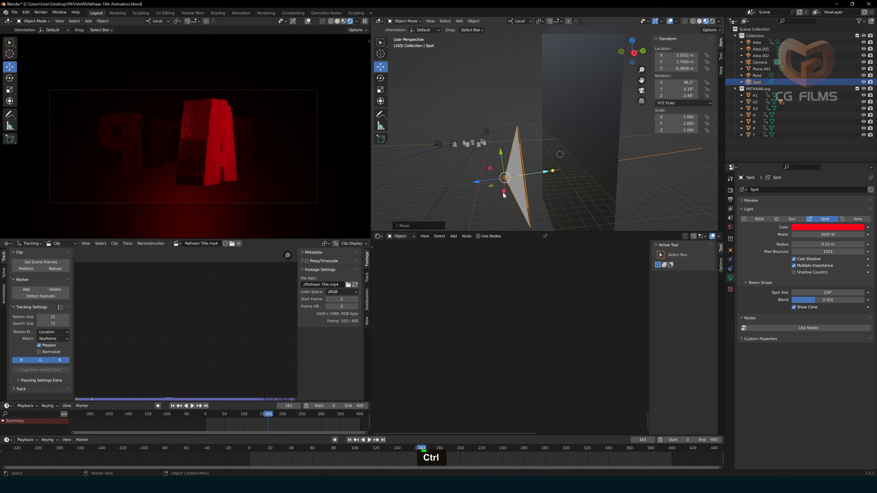
pyautogui.moveTo(503, 195); pyautogui.dragTo(547, 193, button='middle')
pyautogui.moveTo(509, 168); pyautogui.dragTo(508, 130)
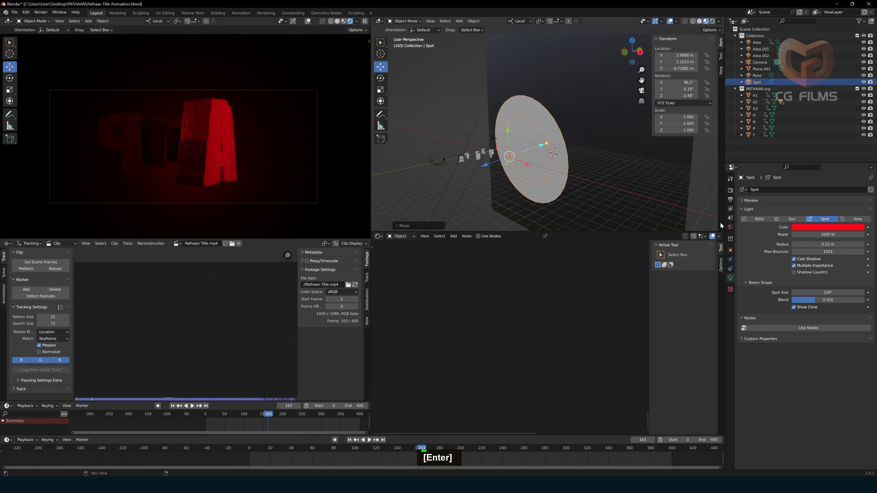
# Add an area light at letter P, rotate it upright to 90° and 108°, scale its X to 0.355, and move it beside the letter
pyautogui.keyDown('shift'); pyautogui.moveTo(473, 166); pyautogui.dragTo(542, 127, button='middle'); pyautogui.keyUp('shift')
pyautogui.scroll(4, 542, 163)
pyautogui.moveTo(487, 107); pyautogui.dragTo(518, 153, button='middle')
pyautogui.scroll(3, 517, 153)
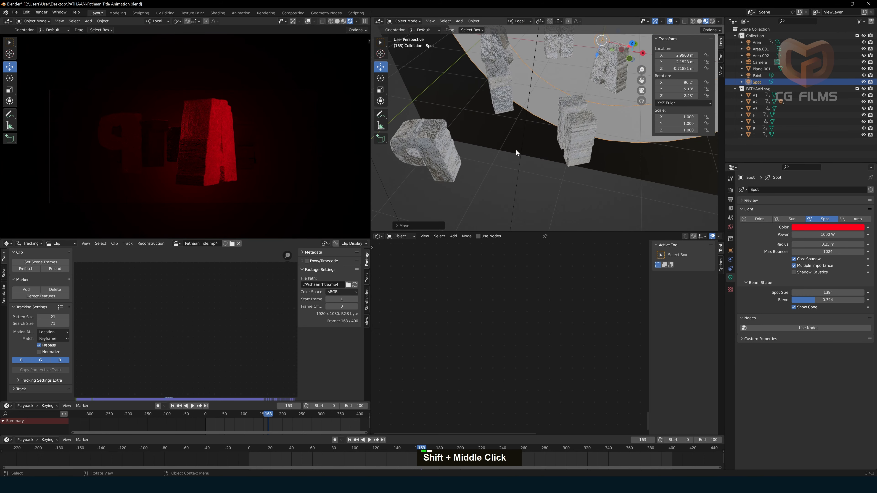
pyautogui.keyDown('shift'); pyautogui.moveTo(436, 172); pyautogui.dragTo(452, 135, button='middle'); pyautogui.keyUp('shift')
pyautogui.hotkey('shift', 'a')
pyautogui.click(464, 117)
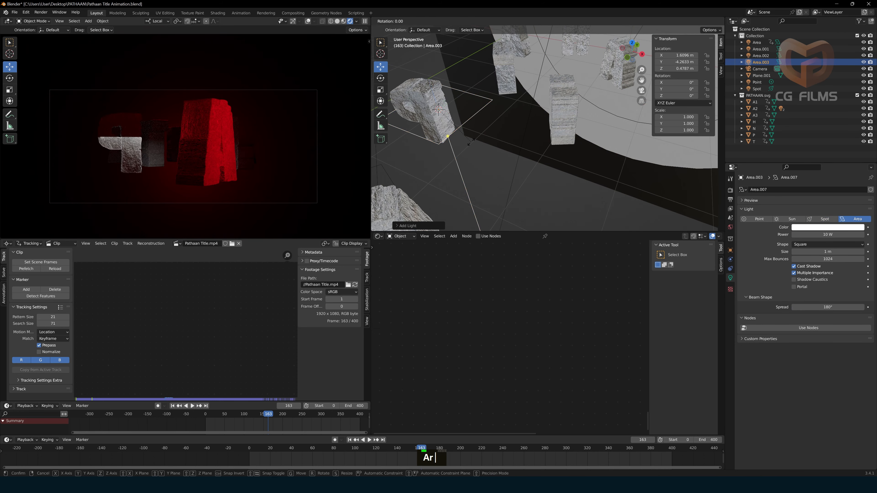
pyautogui.press('r')
pyautogui.press('z')
pyautogui.rightClick(463, 146)
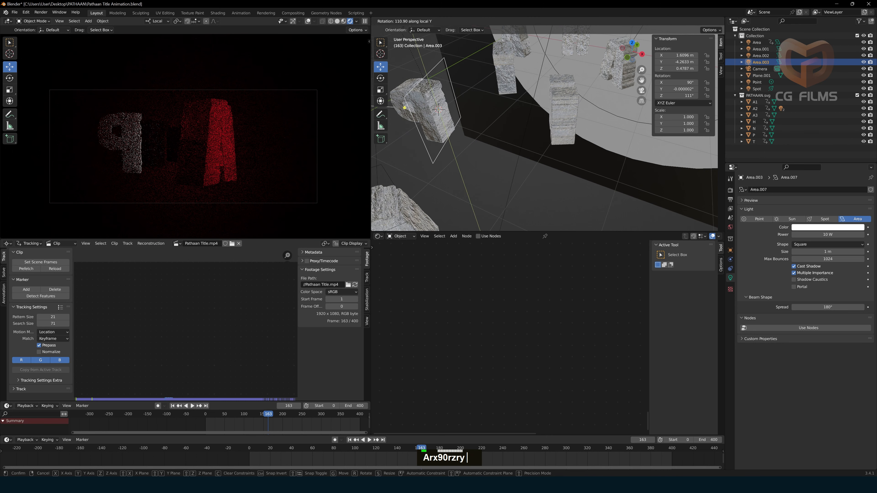
pyautogui.click(481, 141)
pyautogui.moveTo(464, 113); pyautogui.dragTo(482, 113)
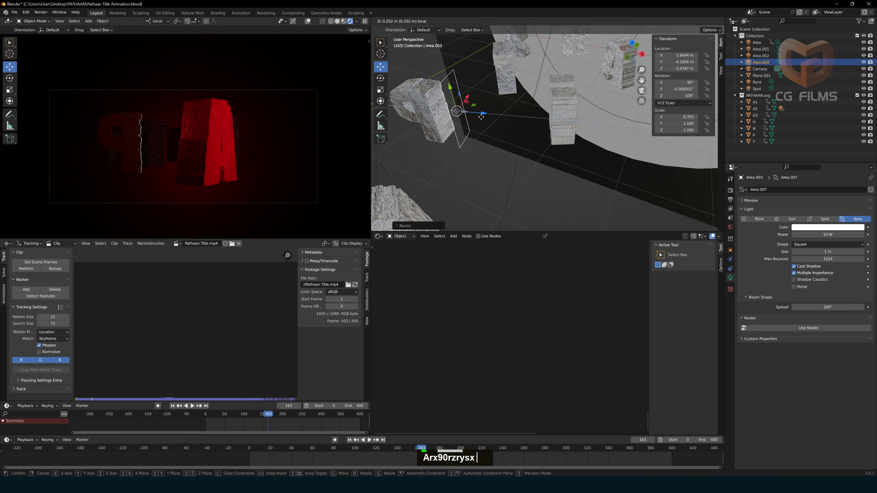
# Set the new area light's colour to hex FF001B
pyautogui.click(828, 228)
pyautogui.click(828, 205)
pyautogui.write('FF001B')
pyautogui.press('Return')
# Parent the new area light to letter P as an object, play to frame 167, and set the light's power to 2 W
pyautogui.keyDown('shift'); pyautogui.moveTo(460, 114); pyautogui.dragTo(525, 135, button='middle'); pyautogui.keyUp('shift')
pyautogui.keyDown('shift'); pyautogui.moveTo(525, 134); pyautogui.dragTo(567, 129, button='middle'); pyautogui.keyUp('shift')
pyautogui.keyDown('shift'); pyautogui.click(527, 122); pyautogui.keyUp('shift')
pyautogui.hotkey('ctrl', 'p')
pyautogui.press('Return')
pyautogui.press('space')
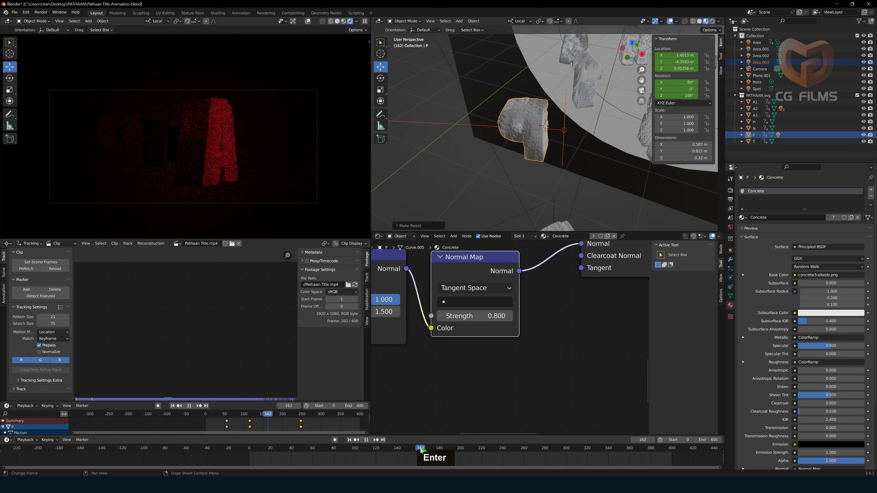
pyautogui.moveTo(434, 443); pyautogui.dragTo(425, 445)
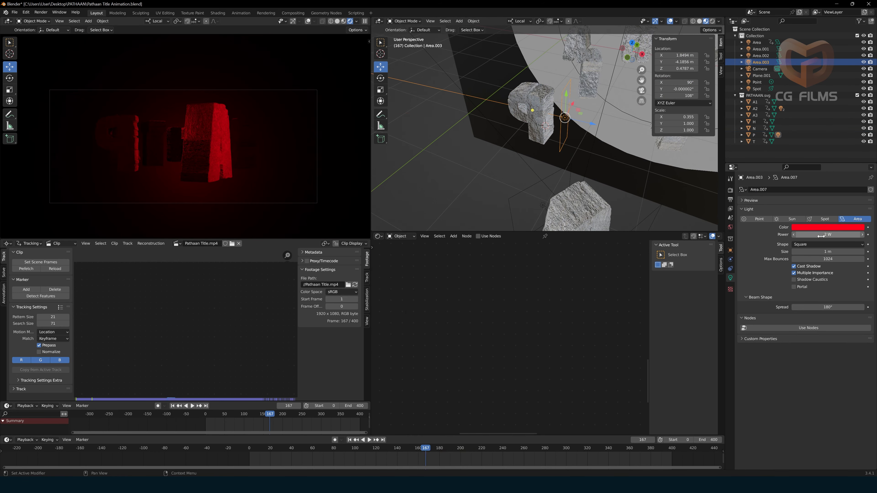
# Duplicate letter P's area light, shrink the copy to fit the letter's hole, and set its power to 500 mW
pyautogui.hotkey('shift', 'd')
pyautogui.press('Escape')
pyautogui.click(564, 126)
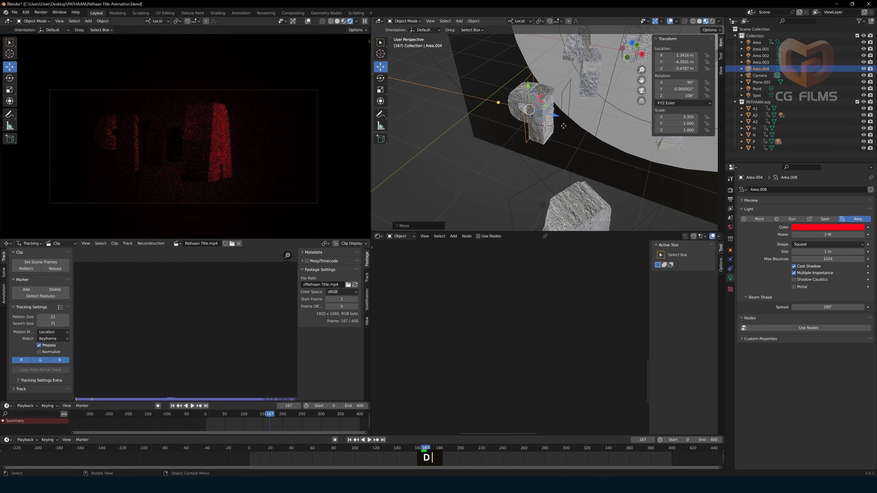
pyautogui.click(544, 111)
pyautogui.scroll(3, 544, 114)
pyautogui.keyDown('shift'); pyautogui.moveTo(544, 114); pyautogui.dragTo(484, 138, button='middle'); pyautogui.keyUp('shift')
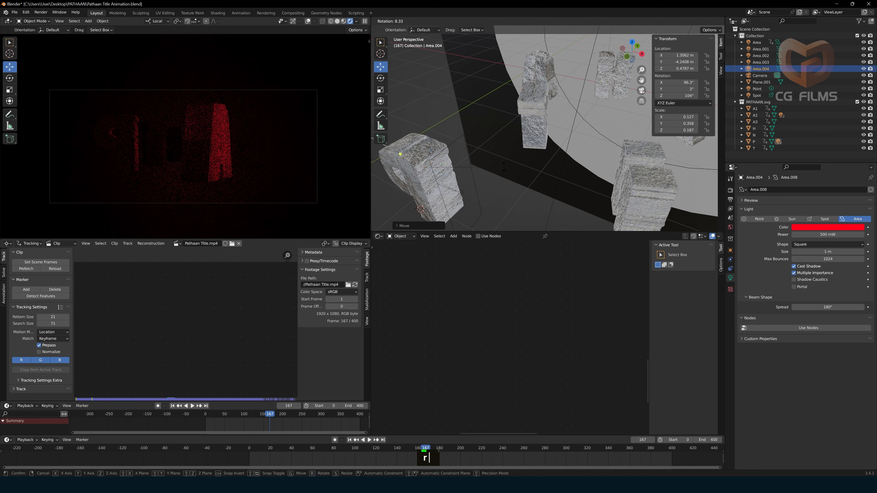
# Parent the small duplicated area light to letter P as an object
pyautogui.keyDown('shift'); pyautogui.click(407, 145); pyautogui.keyUp('shift')
pyautogui.scroll(-5, 439, 170)
pyautogui.moveTo(439, 170); pyautogui.dragTo(428, 170, button='middle')
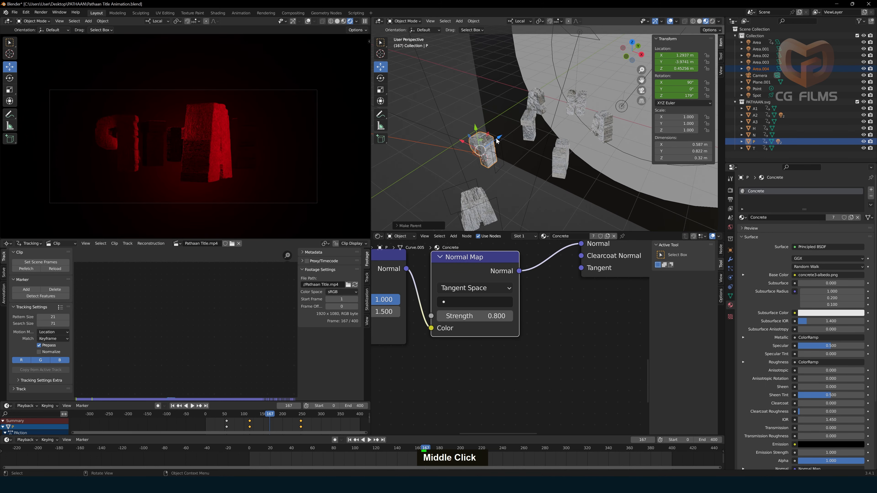
# Scale the small area light down to 0.099 by 0.280 by 0.146 and adjust its position in letter P's hole
pyautogui.doubleClick(449, 140)
pyautogui.press('s')
pyautogui.click(515, 167)
pyautogui.moveTo(501, 148); pyautogui.dragTo(502, 149)
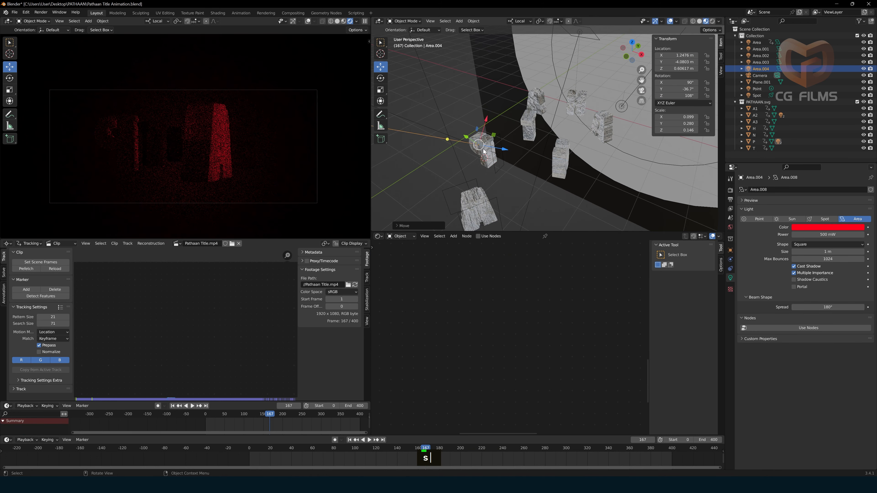
# Reset the small area light's Y rotation to 0° and scale it down to 0.082 by 0.083 by 0.121 in letter P's hole
pyautogui.moveTo(484, 152); pyautogui.dragTo(498, 142, button='middle')
pyautogui.moveTo(675, 89); pyautogui.dragTo(676, 96)
pyautogui.write('0')
pyautogui.press('Return')
pyautogui.hotkey('ctrl', 'z')
pyautogui.moveTo(546, 132); pyautogui.dragTo(511, 128, button='middle')
pyautogui.keyDown('shift'); pyautogui.moveTo(511, 128); pyautogui.dragTo(541, 121, button='middle'); pyautogui.keyUp('shift')
pyautogui.scroll(3, 497, 124)
pyautogui.press('s')
pyautogui.click(491, 125)
pyautogui.scroll(3, 493, 140)
pyautogui.scroll(3, 493, 141)
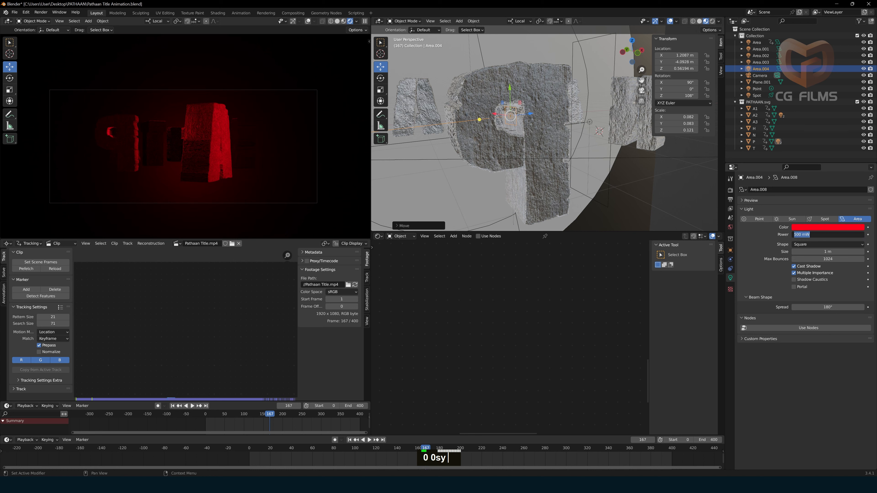
# Set the small area light's power to 100 mW and rotate it about its local Z axis to a Y rotation of -3.08°
pyautogui.moveTo(553, 156); pyautogui.dragTo(587, 173, button='middle')
pyautogui.scroll(-3, 587, 173)
pyautogui.press('r')
pyautogui.press('z')
pyautogui.press('r')
pyautogui.press('z')
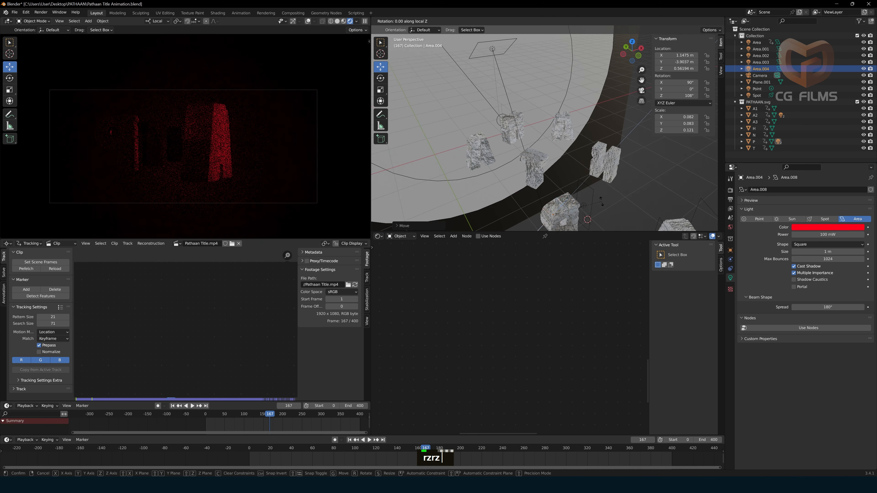
pyautogui.keyDown('shift'); pyautogui.moveTo(606, 203); pyautogui.dragTo(508, 146, button='middle'); pyautogui.keyUp('shift')
# Scale the small area light up to 0.152 by 0.154 by 0.223 and shift it within letter P's hole
pyautogui.press('s')
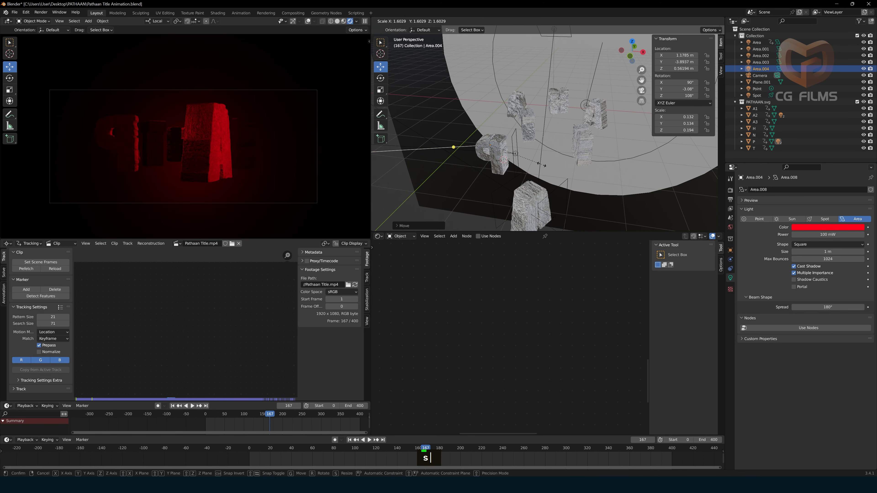
pyautogui.click(489, 124)
pyautogui.moveTo(492, 132); pyautogui.dragTo(488, 139)
# Switch the viewport to wireframe and fine-tune the small area light's placement inside letter P
pyautogui.hotkey('shift', 'z')
pyautogui.moveTo(504, 142)
pyautogui.mouseDown(button='middle')
pyautogui.moveTo(481, 150)
pyautogui.moveTo(483, 187)
pyautogui.mouseUp(button='middle')
pyautogui.keyDown('shift'); pyautogui.moveTo(483, 187); pyautogui.dragTo(574, 167, button='middle'); pyautogui.keyUp('shift')
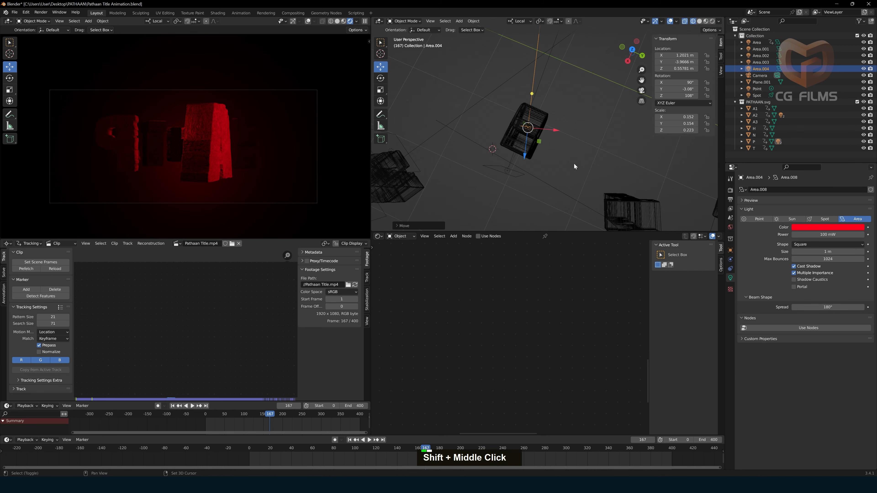
pyautogui.scroll(7, 573, 166)
pyautogui.moveTo(506, 129); pyautogui.dragTo(515, 129)
pyautogui.hotkey('ctrl', 'z')
pyautogui.press('r')
pyautogui.press('z')
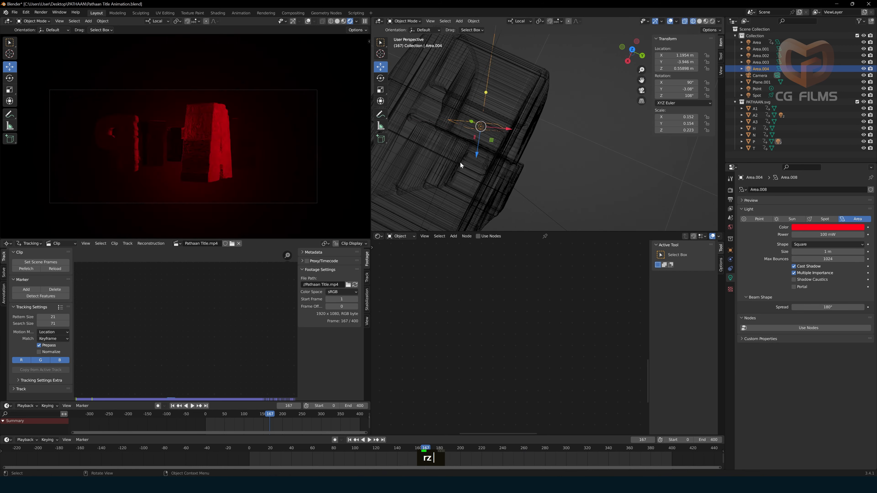
pyautogui.scroll(-6, 545, 137)
pyautogui.moveTo(545, 136); pyautogui.dragTo(528, 165, button='middle')
# Select the main area light, play the animation, and examine the title's lighting around frame 207
pyautogui.click(867, 43)
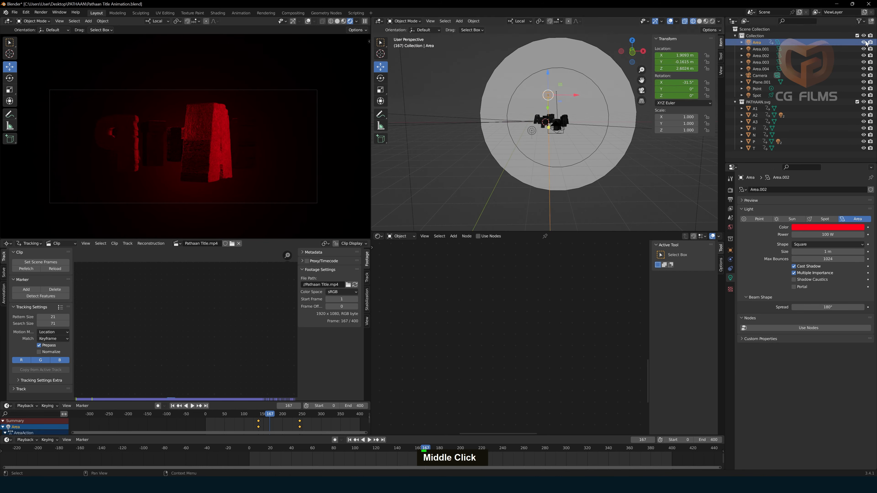
pyautogui.press('space')
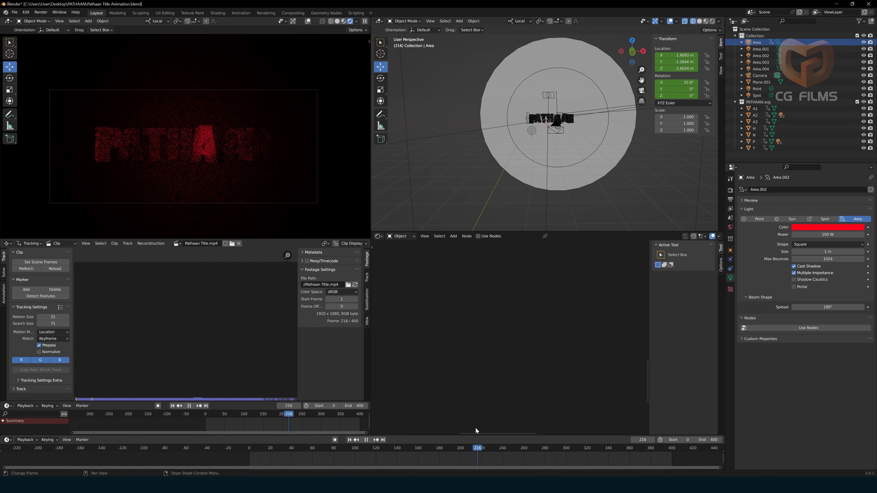
pyautogui.moveTo(476, 429); pyautogui.dragTo(468, 429)
pyautogui.press('space')
pyautogui.scroll(6, 548, 176)
pyautogui.moveTo(559, 137); pyautogui.dragTo(522, 176, button='middle')
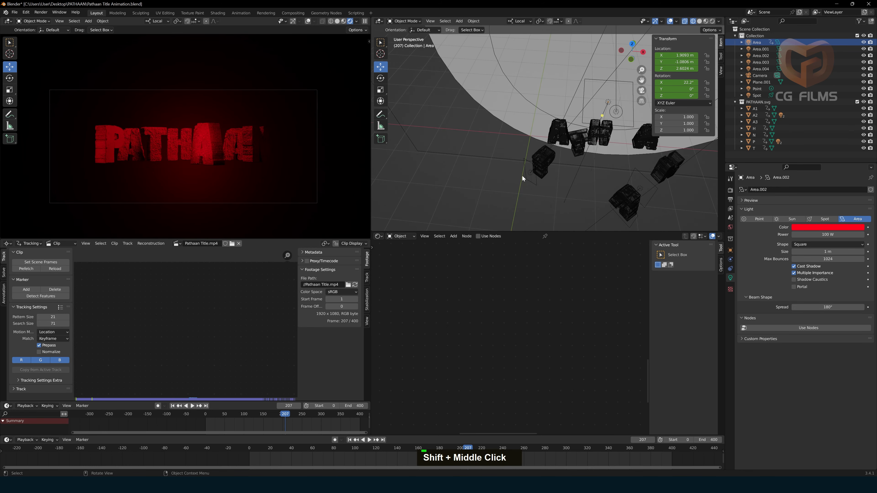
# Try moving letter P's 2 W area light away from the letter at frame 207, then undo the move
pyautogui.click(529, 173)
pyautogui.moveTo(552, 190); pyautogui.dragTo(572, 202)
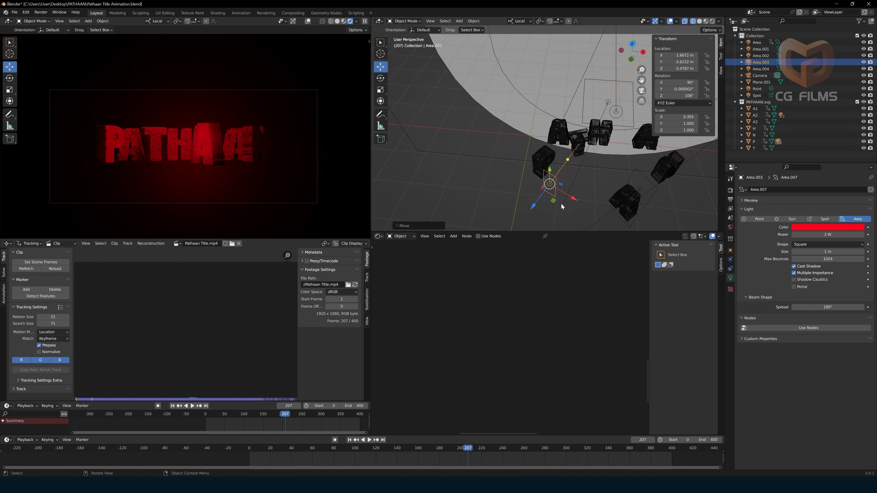
pyautogui.hotkey('ctrl', 'z')
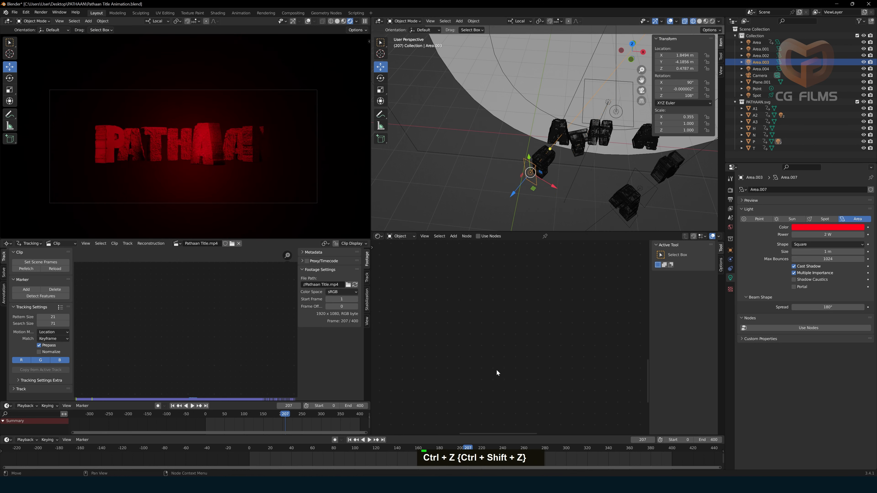
pyautogui.hotkey('ctrl', 'z')
# Add an area light at letter T on frame 195 and rotate it 90° about Y
pyautogui.press('space')
pyautogui.moveTo(456, 450)
pyautogui.mouseDown()
pyautogui.moveTo(404, 451)
pyautogui.moveTo(478, 432)
pyautogui.moveTo(455, 437)
pyautogui.mouseUp()
pyautogui.hotkey('shift', 'a')
pyautogui.moveTo(587, 163)
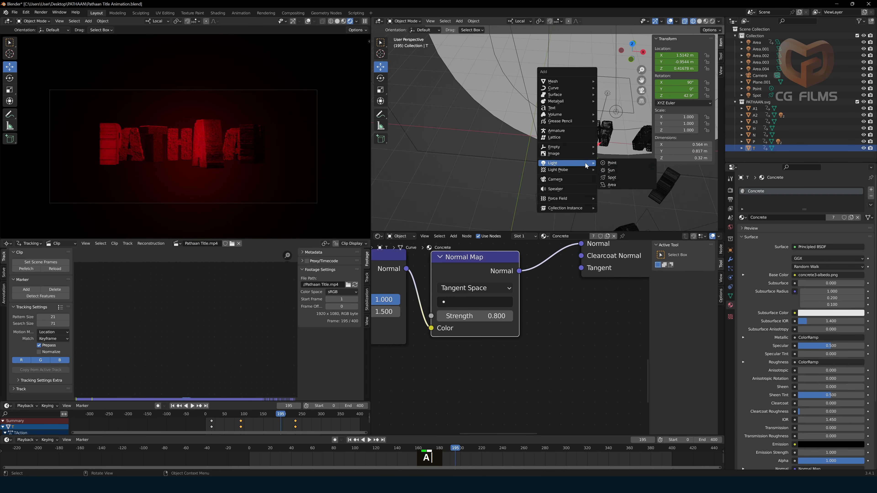
pyautogui.click(607, 186)
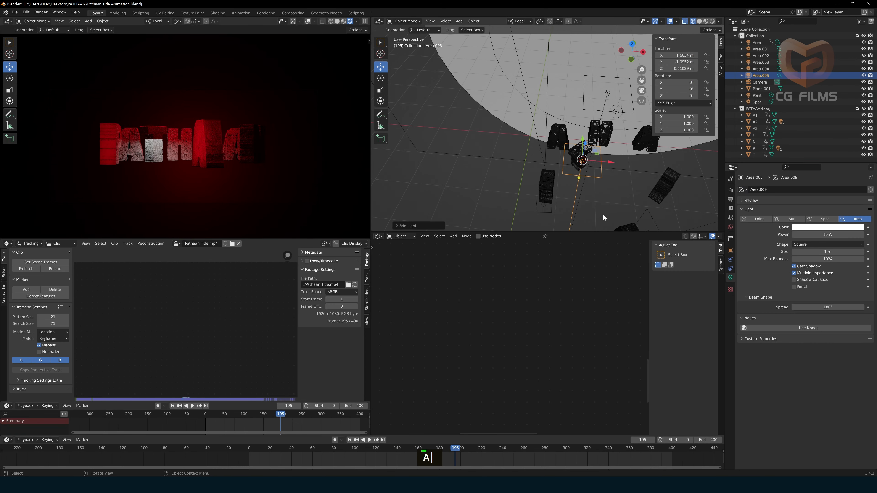
pyautogui.write('ry90')
pyautogui.click(626, 181)
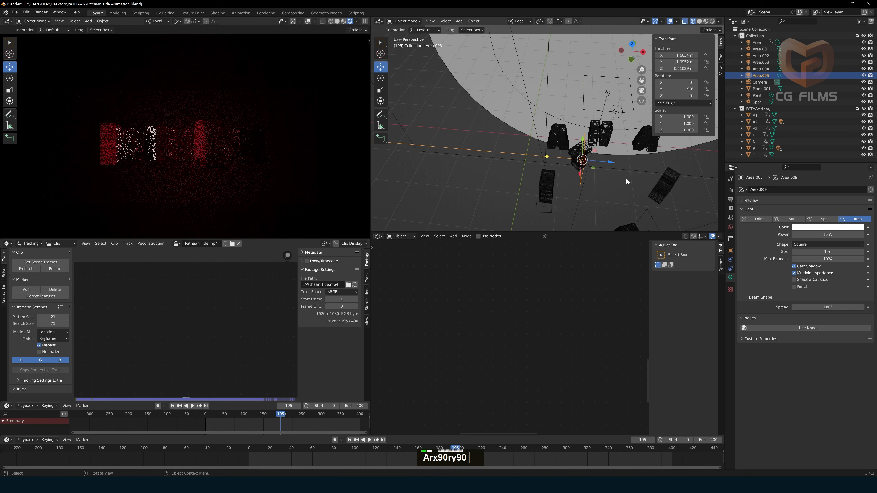
# Rotate letter T's area light to 47.3° on X, shift it beside the letter, and scale it to 0.974 by 0.364 by 0.974
pyautogui.press('r')
pyautogui.press('x')
pyautogui.click(595, 207)
pyautogui.moveTo(601, 181); pyautogui.dragTo(605, 185)
pyautogui.press('s')
pyautogui.press('r')
pyautogui.press('x')
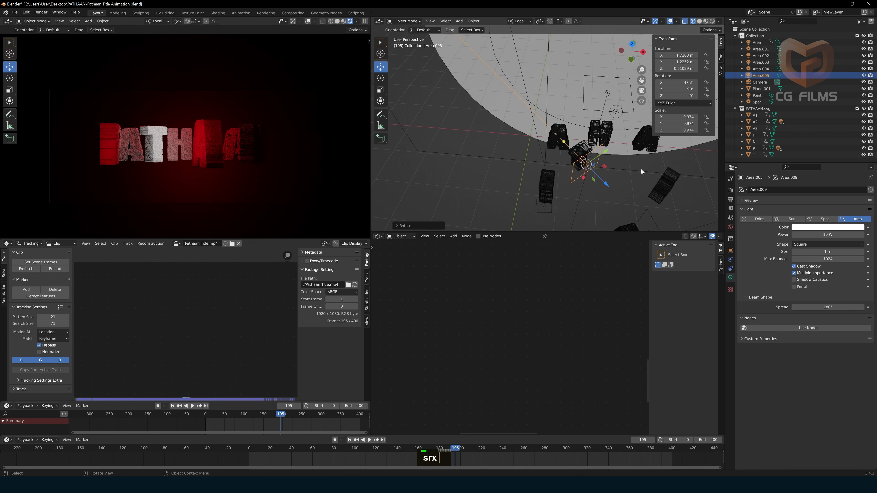
pyautogui.press('s')
pyautogui.press('y')
# Paste the red colour onto letter T's area light and parent the light to letter T as an object
pyautogui.click(843, 227)
pyautogui.click(841, 204)
pyautogui.hotkey('ctrl', 'v')
pyautogui.press('Return')
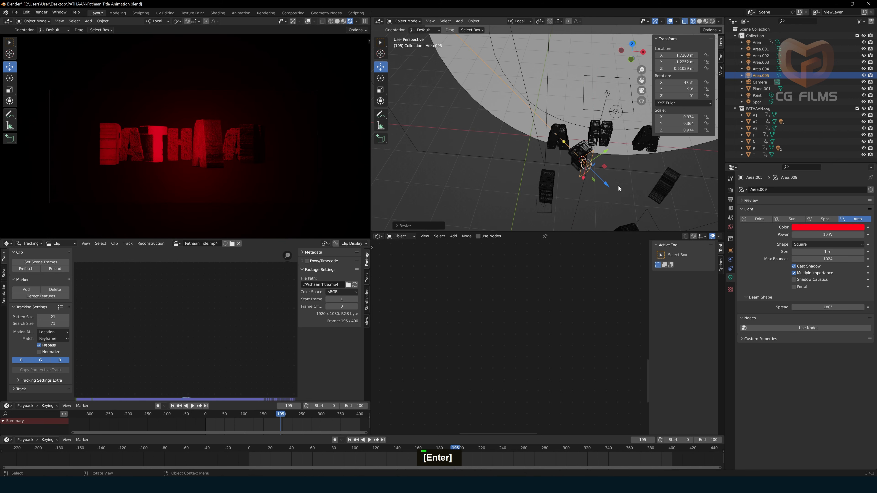
pyautogui.keyDown('shift'); pyautogui.click(582, 154); pyautogui.keyUp('shift')
pyautogui.hotkey('ctrl', 'p')
pyautogui.click(607, 200)
# Go to frame 186 and set the power of letter T's area light to 3 W
pyautogui.doubleClick(587, 165)
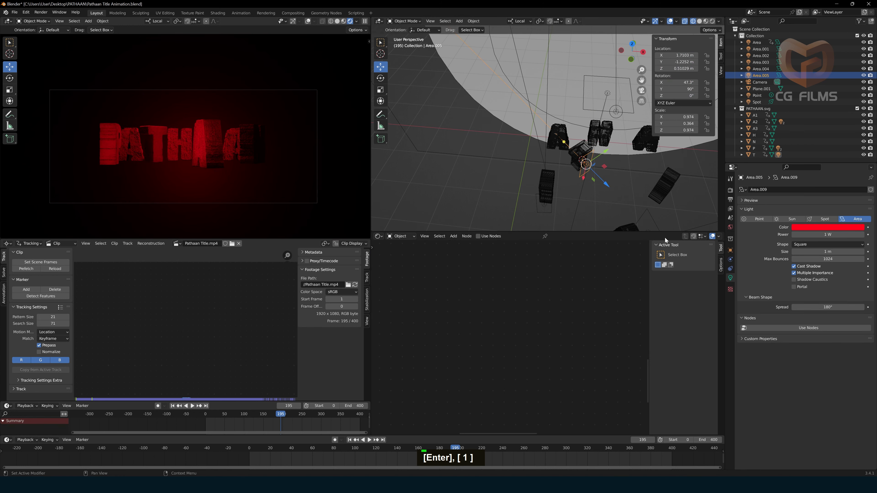
pyautogui.moveTo(450, 454); pyautogui.dragTo(445, 454)
pyautogui.click(828, 234)
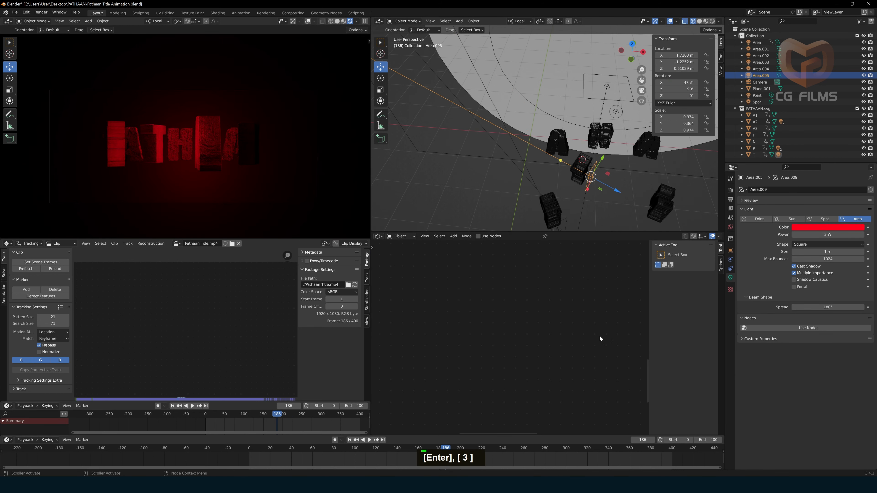
# Narrow letter T's area light to a scale of 0.700 by 0.105 by 0.974 and reposition it against the letter's stem
pyautogui.press('s')
pyautogui.press('x')
pyautogui.click(612, 165)
pyautogui.moveTo(612, 165); pyautogui.dragTo(587, 138, button='middle')
pyautogui.moveTo(587, 139)
pyautogui.keyDown('shift'); pyautogui.mouseDown(button='middle')
pyautogui.moveTo(600, 129)
pyautogui.moveTo(578, 152)
pyautogui.mouseUp(button='middle'); pyautogui.keyUp('shift')
pyautogui.moveTo(589, 152); pyautogui.dragTo(603, 152)
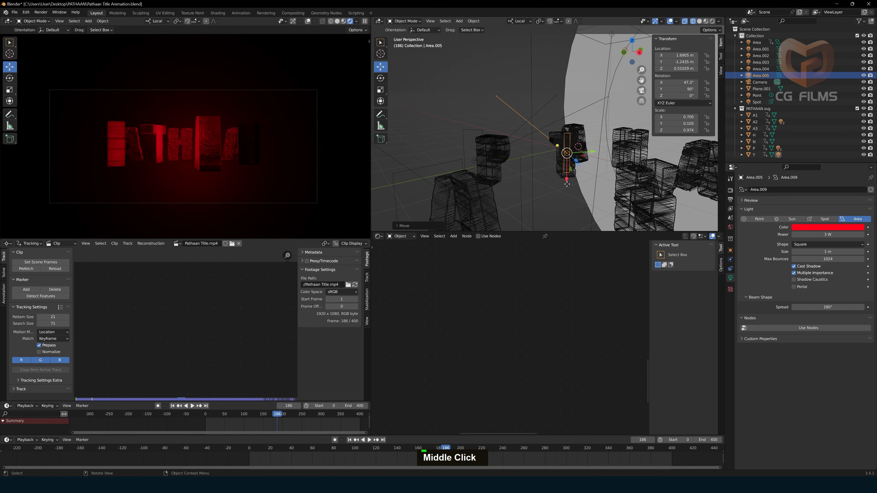
pyautogui.moveTo(567, 184); pyautogui.dragTo(567, 188)
# Play the animation to check the lit title and return to frame 172
pyautogui.press('space')
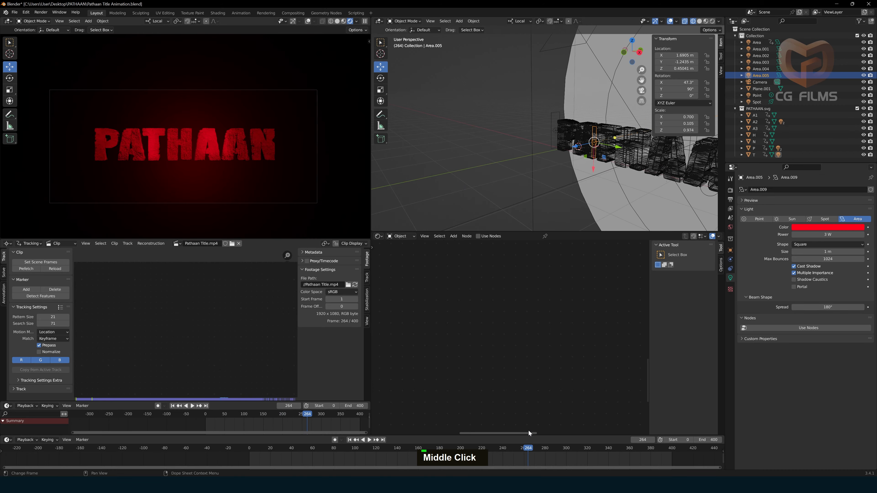
pyautogui.click(465, 449)
pyautogui.moveTo(465, 448); pyautogui.dragTo(430, 435)
# Try duplicating the 5 W area light and moving the copy towards letter N, then undo the duplication
pyautogui.moveTo(627, 205); pyautogui.dragTo(571, 200, button='middle')
pyautogui.scroll(-4, 572, 201)
pyautogui.click(571, 201)
pyautogui.hotkey('shift', 'd')
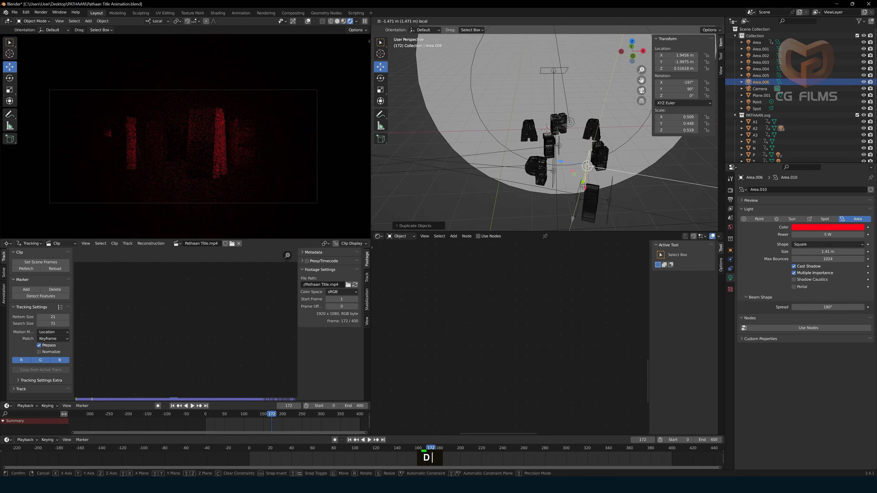
pyautogui.click(604, 195)
pyautogui.hotkey('ctrl', 'z')
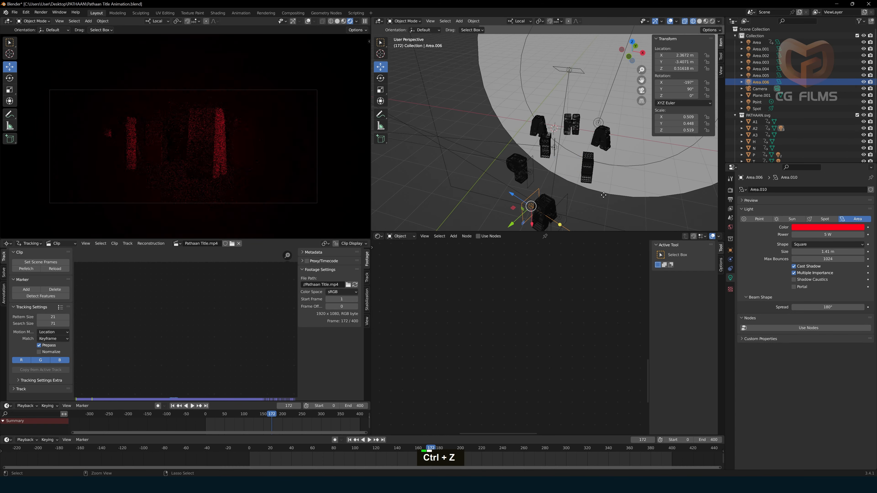
pyautogui.hotkey('ctrl', 'z')
pyautogui.hotkey('ctrl', 'z')
# Add an area light at letter N and rotate it to 90° on X and -90° on Z
pyautogui.hotkey('shift', 'a')
pyautogui.moveTo(587, 179)
pyautogui.click(621, 200)
pyautogui.moveTo(576, 196); pyautogui.dragTo(601, 195, button='middle')
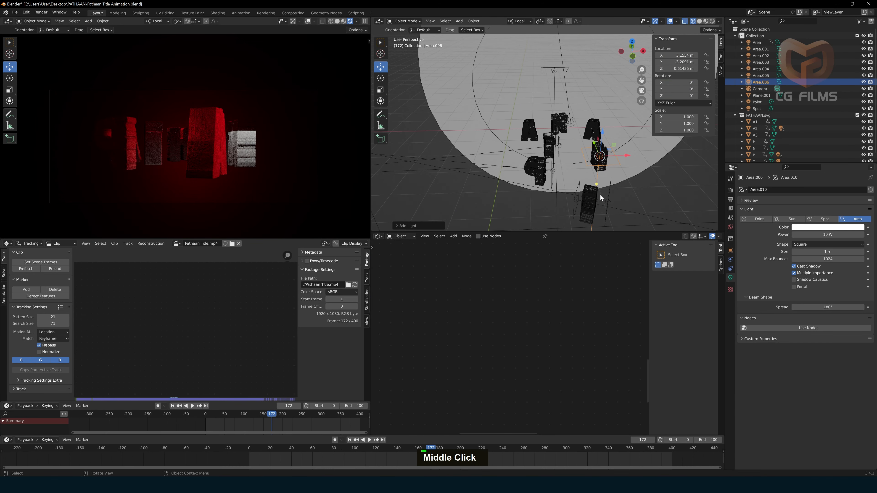
pyautogui.write('rx90')
pyautogui.press('Return')
pyautogui.write('rz90')
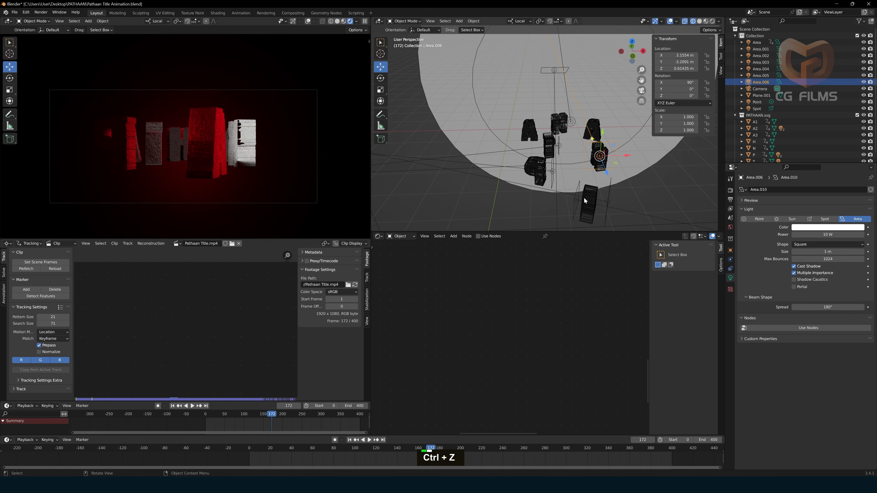
pyautogui.press('Return')
pyautogui.write('rz180')
pyautogui.press('Return')
# Scale letter N's area light to 0.516 by 0.664 by 0.647 and position it beside the letter
pyautogui.moveTo(572, 157); pyautogui.dragTo(558, 157)
pyautogui.moveTo(572, 166); pyautogui.dragTo(632, 151, button='middle')
pyautogui.moveTo(625, 138); pyautogui.dragTo(615, 138)
pyautogui.press('s')
pyautogui.press('z')
pyautogui.click(607, 139)
pyautogui.press('s')
pyautogui.press('x')
pyautogui.press('s')
pyautogui.press('y')
pyautogui.click(601, 140)
pyautogui.moveTo(593, 141); pyautogui.dragTo(613, 142, button='middle')
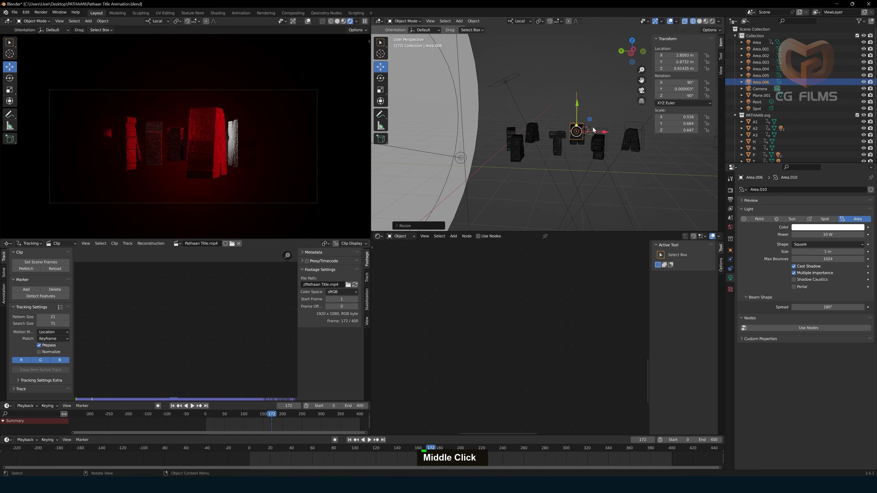
pyautogui.moveTo(577, 102); pyautogui.dragTo(577, 111)
pyautogui.moveTo(605, 139); pyautogui.dragTo(607, 140)
# Parent the new area light to letter N as an object
pyautogui.moveTo(614, 139); pyautogui.dragTo(583, 143, button='middle')
pyautogui.keyDown('shift'); pyautogui.click(603, 131); pyautogui.keyUp('shift')
pyautogui.press('Menu')
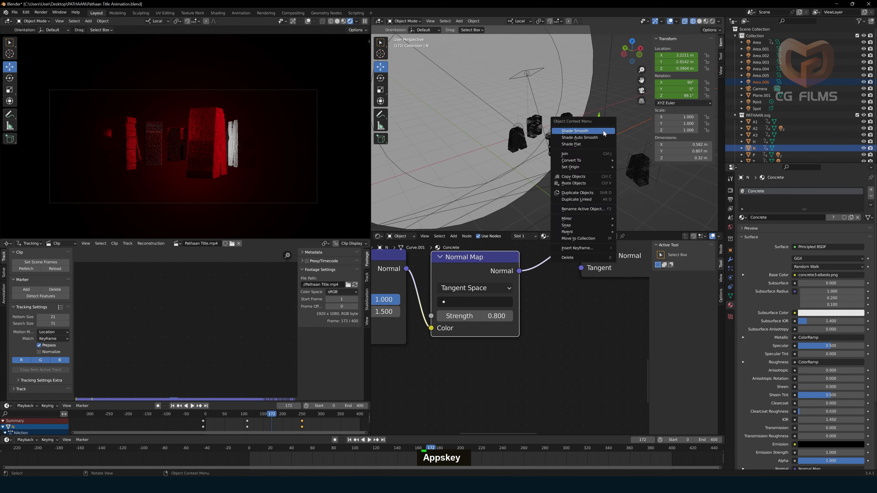
pyautogui.hotkey('ctrl', 'p')
pyautogui.click(603, 131)
# Paste the red colour onto letter N's area light
pyautogui.click(761, 82)
pyautogui.click(828, 227)
pyautogui.click(830, 188)
pyautogui.press('Return')
# Duplicate letter N's area light to the letter's opposite side, rotate the copy to 91.3° on Z, and adjust its position
pyautogui.moveTo(503, 111); pyautogui.dragTo(480, 116, button='middle')
pyautogui.keyDown('shift'); pyautogui.moveTo(491, 121); pyautogui.dragTo(498, 129, button='middle'); pyautogui.keyUp('shift')
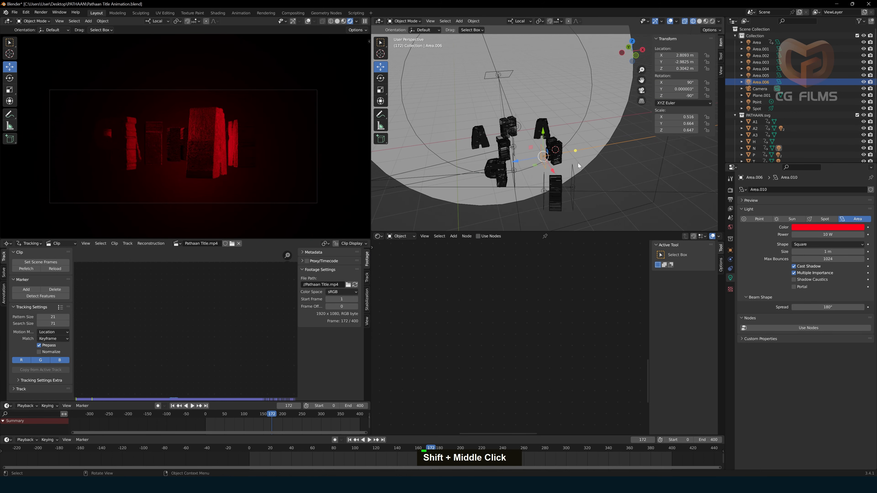
pyautogui.moveTo(522, 157); pyautogui.dragTo(553, 154)
pyautogui.hotkey('shift', 'd')
pyautogui.keyDown('shift'); pyautogui.click(545, 156); pyautogui.keyUp('shift')
pyautogui.press('r')
pyautogui.press('z')
pyautogui.click(554, 154)
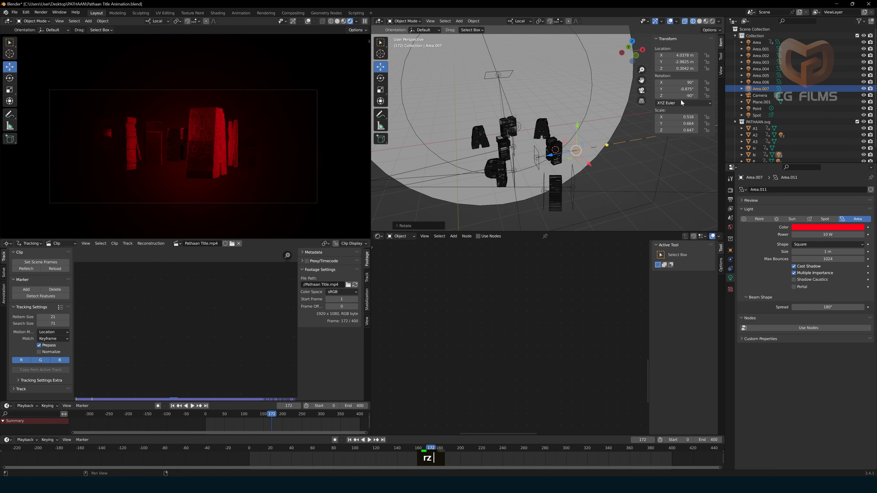
pyautogui.moveTo(600, 179); pyautogui.dragTo(552, 169, button='middle')
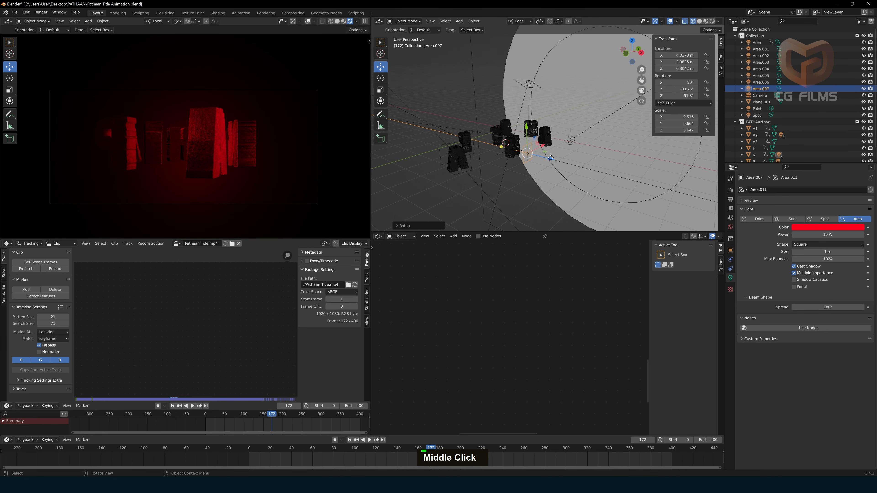
pyautogui.moveTo(547, 147); pyautogui.dragTo(540, 142)
# Scrub the timeline around frames 172 to 182 to examine the letters' lighting, ending on frame 177
pyautogui.moveTo(431, 447); pyautogui.dragTo(441, 432)
pyautogui.moveTo(496, 216); pyautogui.dragTo(535, 175, button='middle')
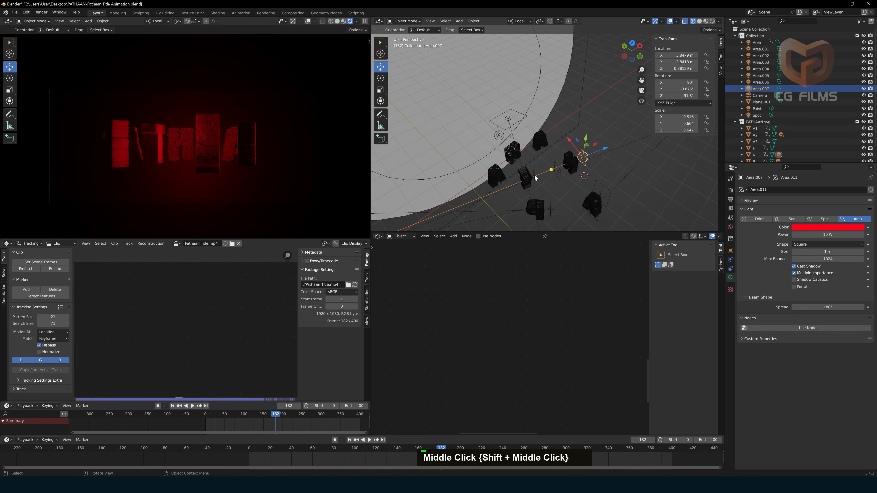
pyautogui.scroll(3, 559, 174)
pyautogui.moveTo(429, 450); pyautogui.dragTo(454, 444)
pyautogui.moveTo(608, 149); pyautogui.dragTo(518, 147, button='middle')
pyautogui.click(436, 449)
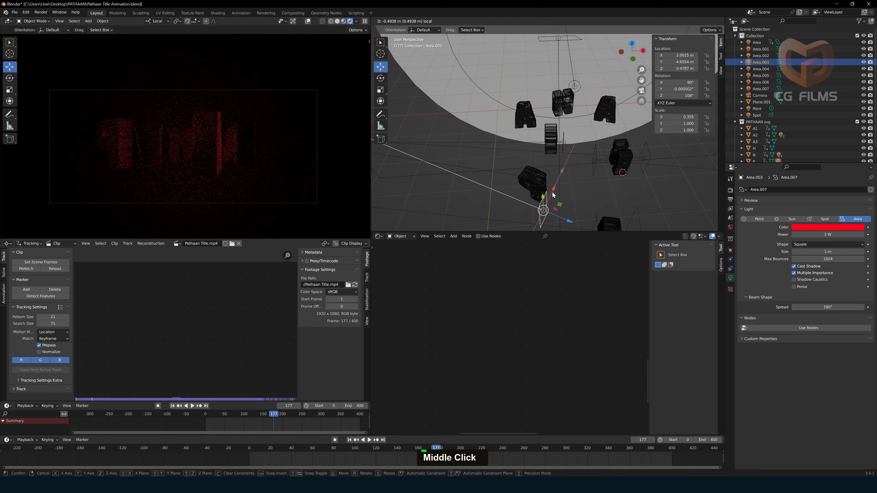
# Try rotating letter P's 2 W area light to 16.2° on Z and repositioning it around the letter while comparing frames 176 to 179
pyautogui.press('r')
pyautogui.press('z')
pyautogui.press('r')
pyautogui.press('y')
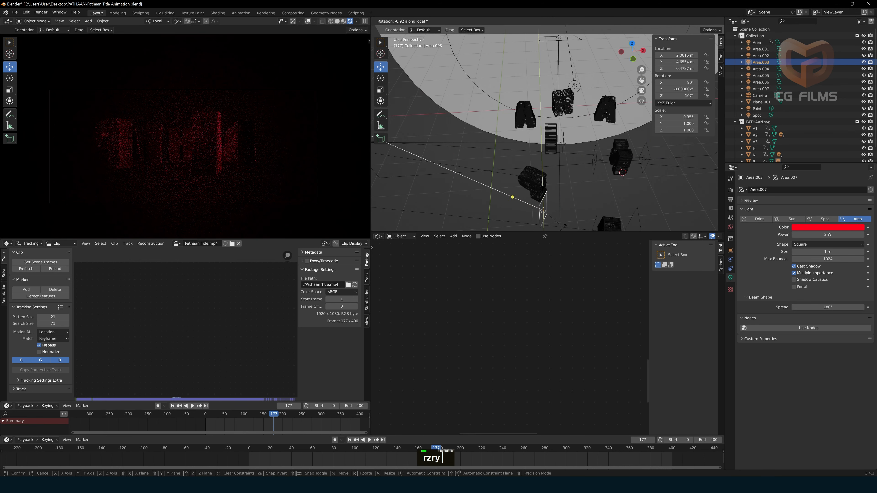
pyautogui.click(543, 165)
pyautogui.moveTo(569, 222); pyautogui.dragTo(544, 208)
pyautogui.moveTo(448, 450); pyautogui.dragTo(434, 450)
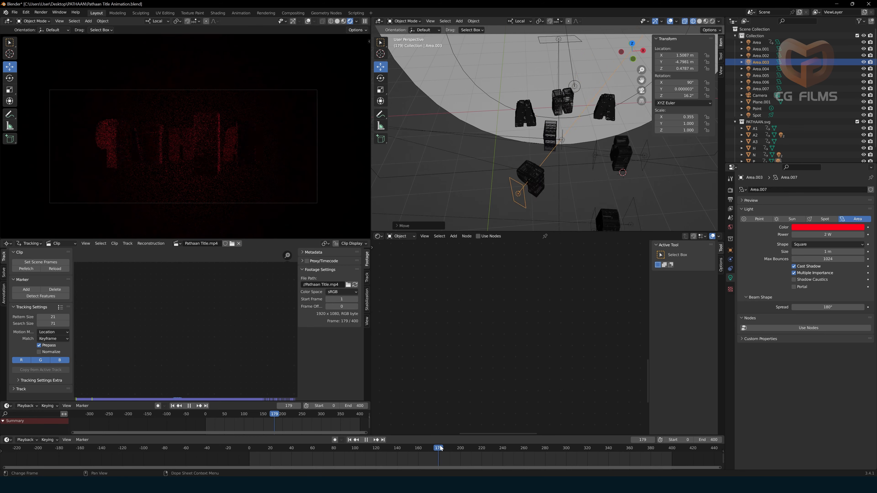
pyautogui.press('space')
pyautogui.press('space')
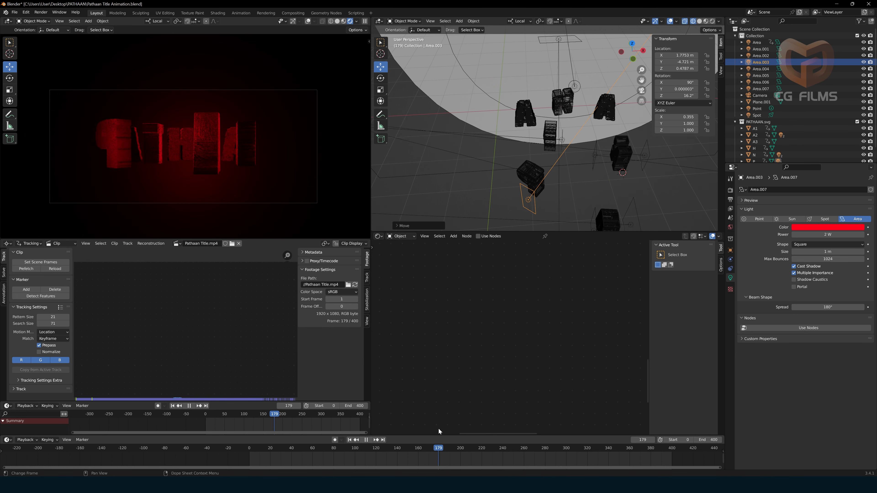
pyautogui.press('space')
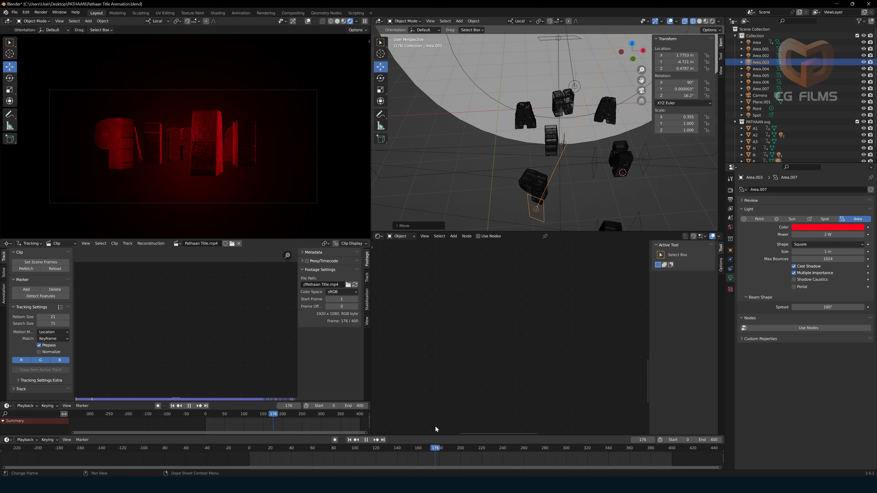
pyautogui.moveTo(559, 218); pyautogui.dragTo(540, 225)
# Undo the recent rotations and moves of letter P's 2 W area light
pyautogui.hotkey('ctrl', 'z')
pyautogui.hotkey('ctrl', 'z')
pyautogui.hotkey('ctrl', 'z')
pyautogui.hotkey('ctrl', 'z')
pyautogui.hotkey('ctrl', 'z')
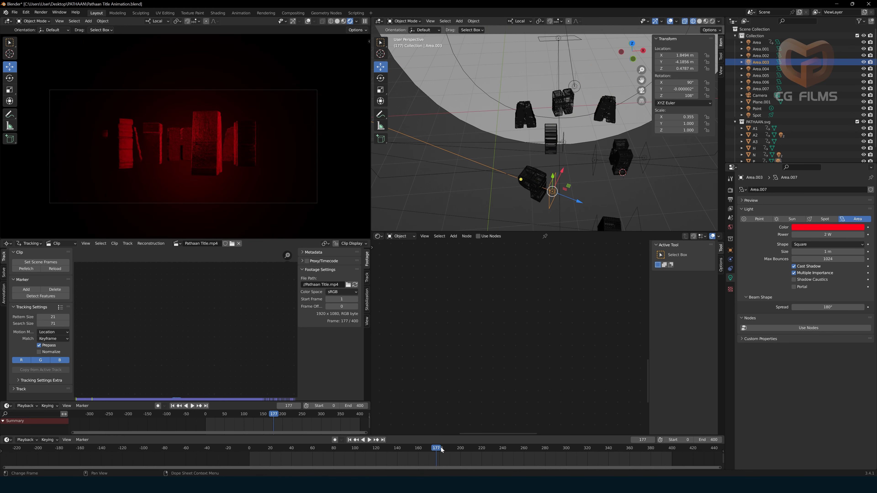
# Keyframe the location and rotation of letter P's area light a few frames after frame 177
pyautogui.moveTo(441, 450)
pyautogui.mouseDown()
pyautogui.moveTo(463, 450)
pyautogui.moveTo(446, 450)
pyautogui.mouseUp()
pyautogui.press('i')
pyautogui.click(542, 167)
# At frame 203, move and rotate letter P's area light around the letter and keyframe its location and rotation
pyautogui.click(464, 448)
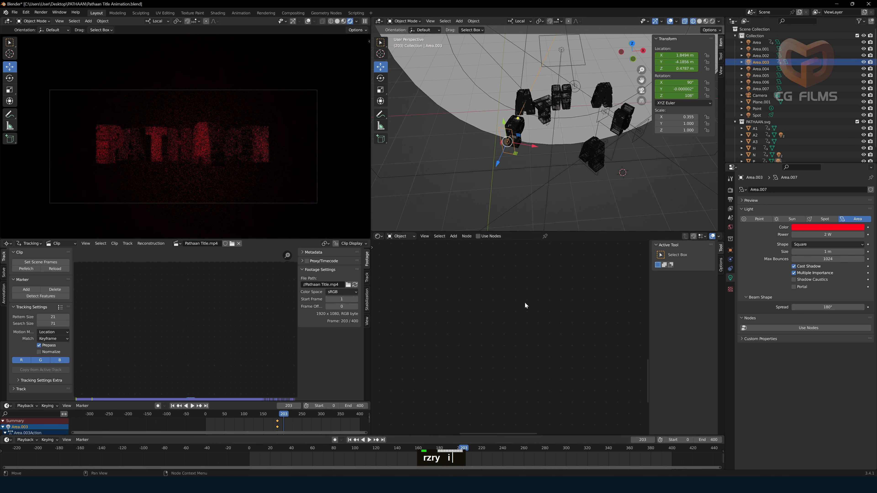
pyautogui.moveTo(535, 146); pyautogui.dragTo(531, 127)
pyautogui.press('r')
pyautogui.press('x')
pyautogui.rightClick(543, 139)
pyautogui.press('r')
pyautogui.press('y')
pyautogui.click(537, 134)
pyautogui.press('i')
pyautogui.click(531, 127)
# At frame 141, try rotating letter P's area light to 12.6° on Z and moving it beside the letter
pyautogui.moveTo(463, 448); pyautogui.dragTo(398, 424)
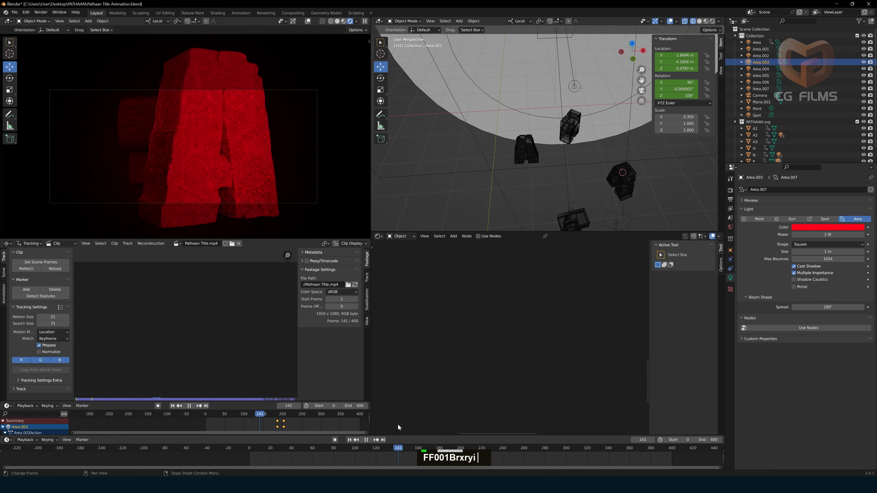
pyautogui.press('space')
pyautogui.scroll(-3, 564, 198)
pyautogui.keyDown('shift'); pyautogui.moveTo(563, 199); pyautogui.dragTo(528, 170, button='middle'); pyautogui.keyUp('shift')
pyautogui.scroll(3, 497, 180)
pyautogui.moveTo(494, 148); pyautogui.dragTo(490, 160)
pyautogui.press('r')
pyautogui.press('z')
pyautogui.press('r')
pyautogui.press('y')
pyautogui.click(442, 196)
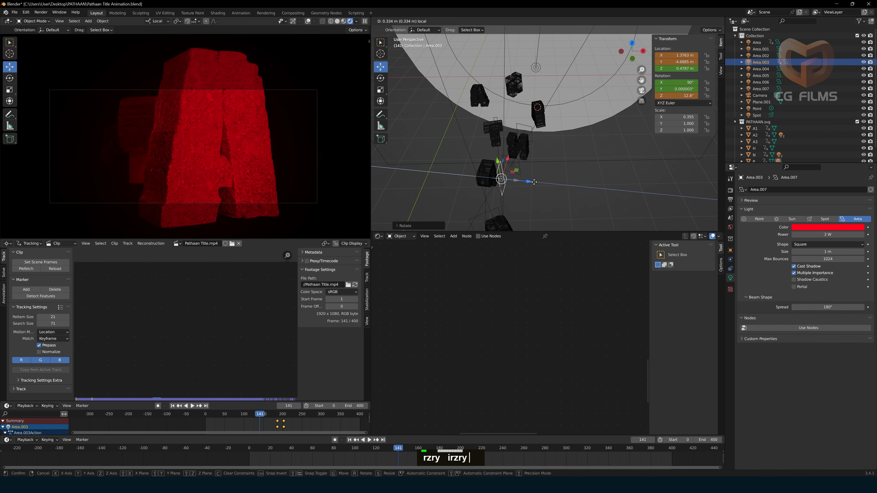
# At frame 154, try repositioning letter P's area light at 192° on Z, with an X scale of 0.620 and a power of 5 W
pyautogui.moveTo(395, 455); pyautogui.dragTo(413, 449)
pyautogui.press('r')
pyautogui.press('z')
pyautogui.press('r')
pyautogui.press('y')
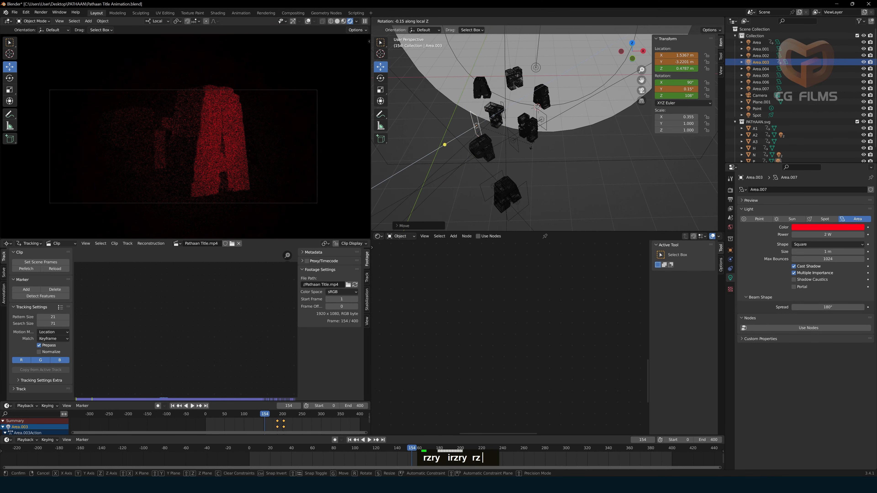
pyautogui.click(477, 109)
pyautogui.moveTo(454, 138)
pyautogui.mouseDown()
pyautogui.moveTo(438, 147)
pyautogui.moveTo(463, 137)
pyautogui.mouseUp()
pyautogui.moveTo(450, 166); pyautogui.dragTo(468, 162)
pyautogui.press('s')
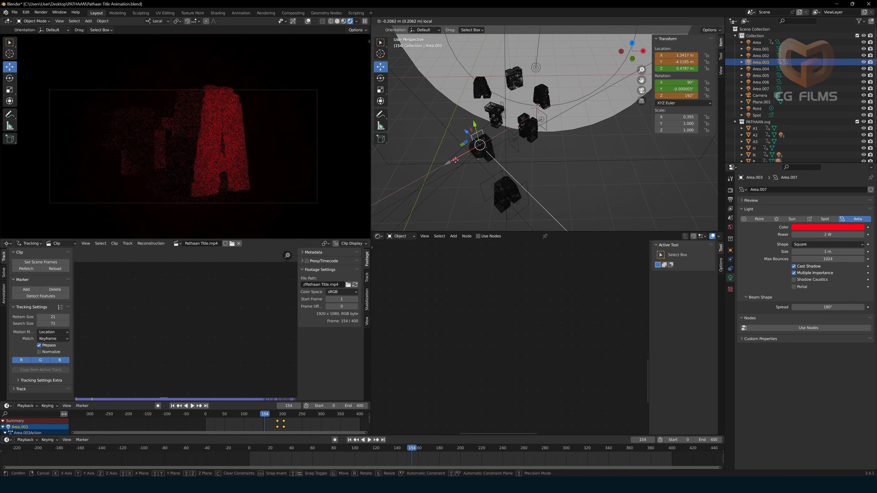
pyautogui.press('x')
pyautogui.click(532, 157)
pyautogui.moveTo(522, 155); pyautogui.dragTo(568, 142, button='middle')
pyautogui.moveTo(513, 154); pyautogui.dragTo(505, 155)
pyautogui.moveTo(563, 175); pyautogui.dragTo(497, 197, button='middle')
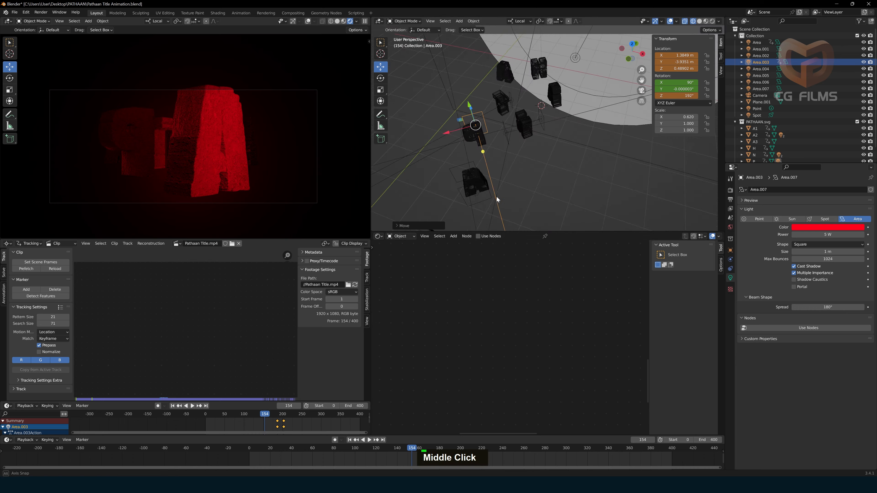
# Undo the recent transform changes to letter P's area light and scrub forward to check the letters
pyautogui.hotkey('ctrl', 'z')
pyautogui.hotkey('ctrl', 'z')
pyautogui.hotkey('ctrl', 'z')
pyautogui.hotkey('ctrl', 'z')
pyautogui.hotkey('ctrl', 'z')
pyautogui.moveTo(423, 449); pyautogui.dragTo(436, 435)
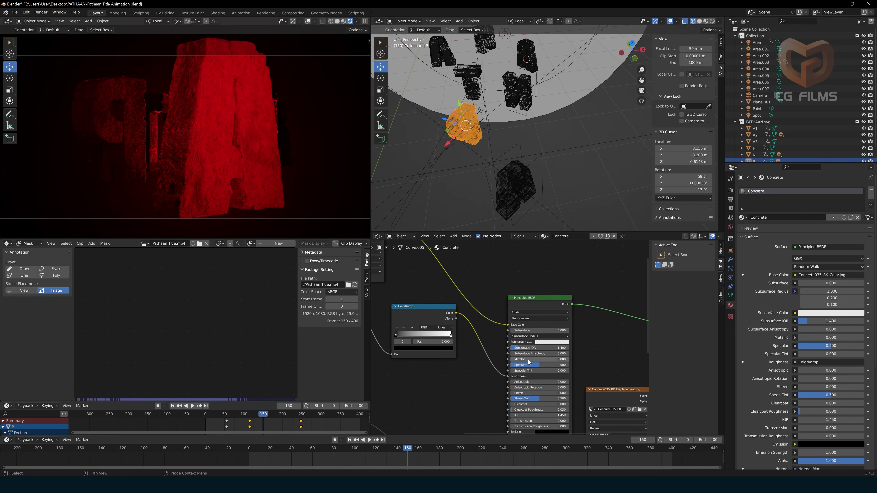
# Try a fixed roughness of 0.131 instead of the ColorRamp link in letter P's Concrete material
pyautogui.moveTo(530, 361); pyautogui.dragTo(520, 377)
pyautogui.moveTo(409, 449)
pyautogui.mouseDown()
pyautogui.moveTo(536, 448)
pyautogui.moveTo(410, 444)
pyautogui.mouseUp()
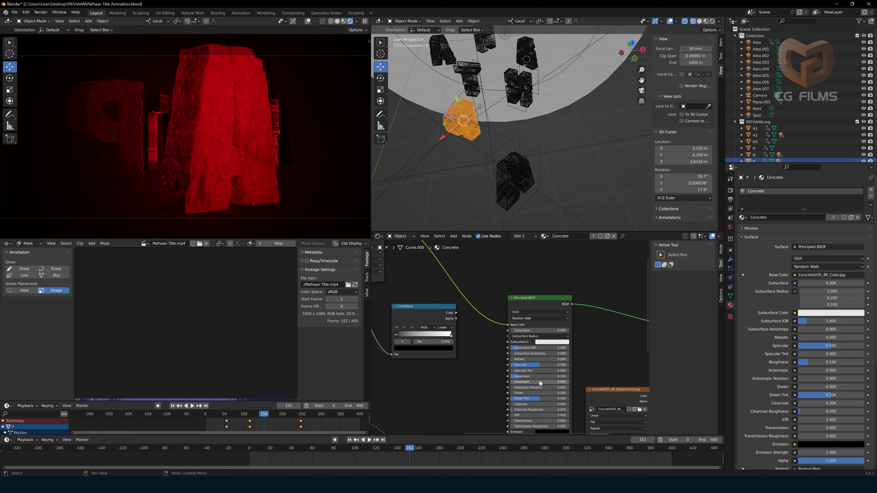
pyautogui.moveTo(511, 377); pyautogui.dragTo(518, 377)
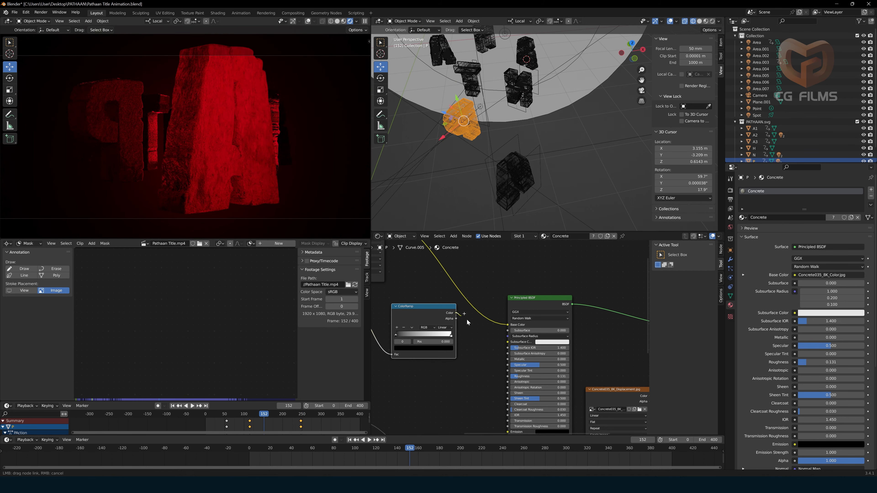
# Move the black stop of the Concrete material's roughness ColorRamp inward while inspecting the letter surface up close
pyautogui.scroll(6, 155, 166)
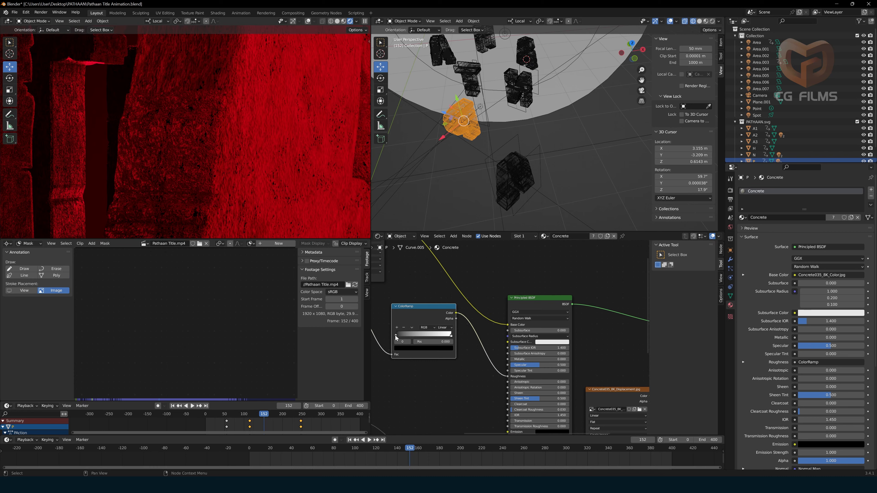
pyautogui.moveTo(397, 338)
pyautogui.mouseDown()
pyautogui.moveTo(432, 338)
pyautogui.moveTo(414, 339)
pyautogui.mouseUp()
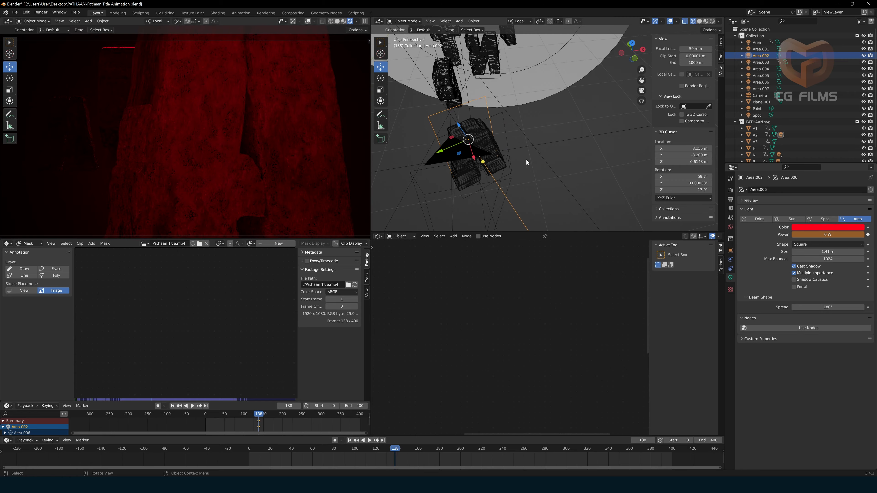
# At frame 138, add a 10 W area light beside the letter nearest the camera, colour it red, and move it
pyautogui.press('KP_Decimal')
pyautogui.moveTo(529, 111); pyautogui.dragTo(524, 36)
pyautogui.click(827, 227)
pyautogui.click(831, 189)
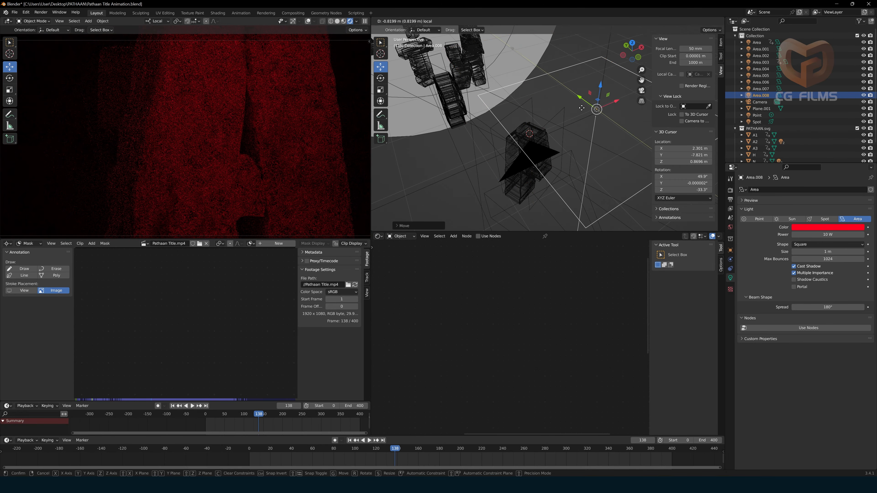
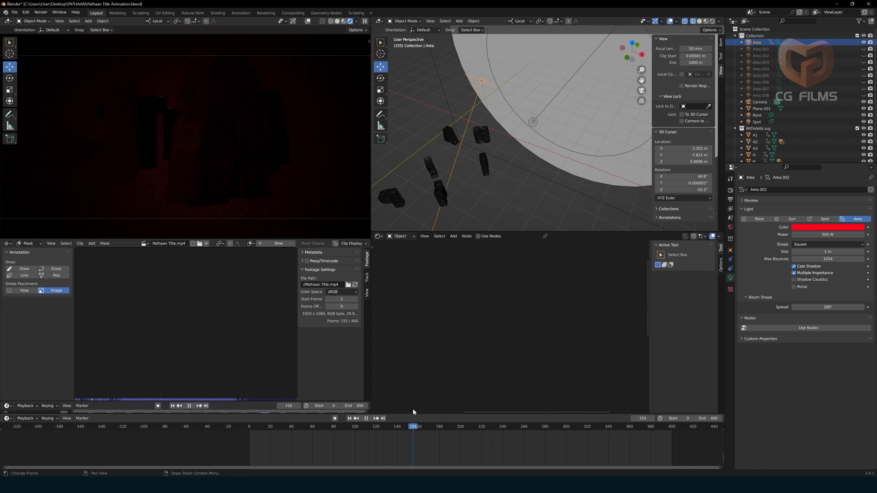
# Show the hidden lights Area.001 to Area.008 in the viewport and play the title animation
pyautogui.click(864, 49)
pyautogui.click(864, 55)
pyautogui.moveTo(865, 69); pyautogui.dragTo(864, 95)
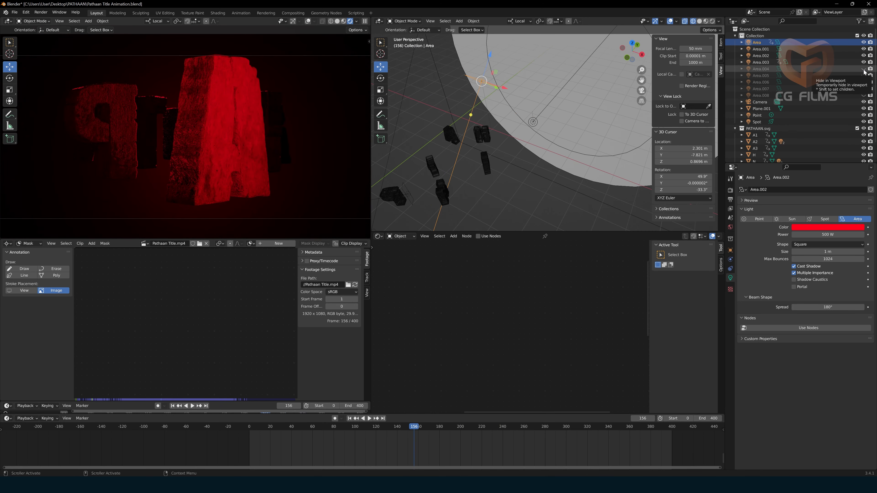
pyautogui.press('space')
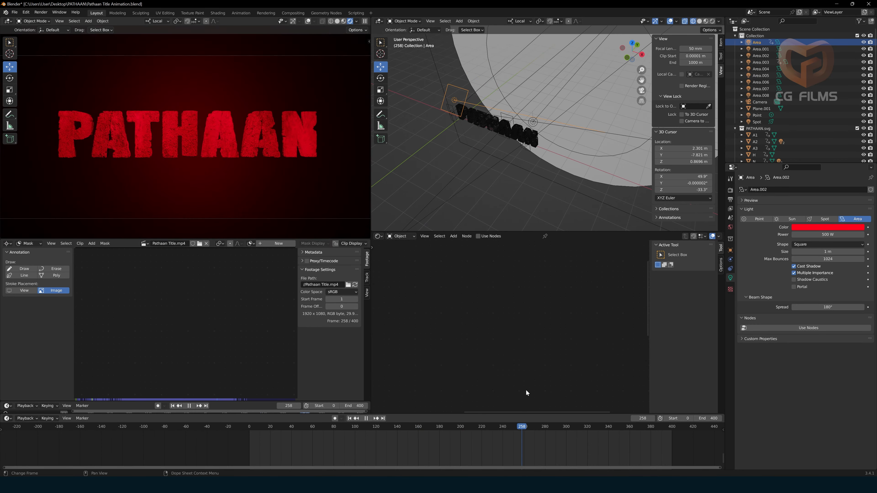
pyautogui.press('space')
# Go to frame 18, examine the lights around letter H, and delete area light Area.008
pyautogui.moveTo(275, 434); pyautogui.dragTo(262, 434)
pyautogui.moveTo(485, 218); pyautogui.dragTo(540, 135, button='middle')
pyautogui.click(534, 128)
pyautogui.moveTo(295, 430); pyautogui.dragTo(268, 427)
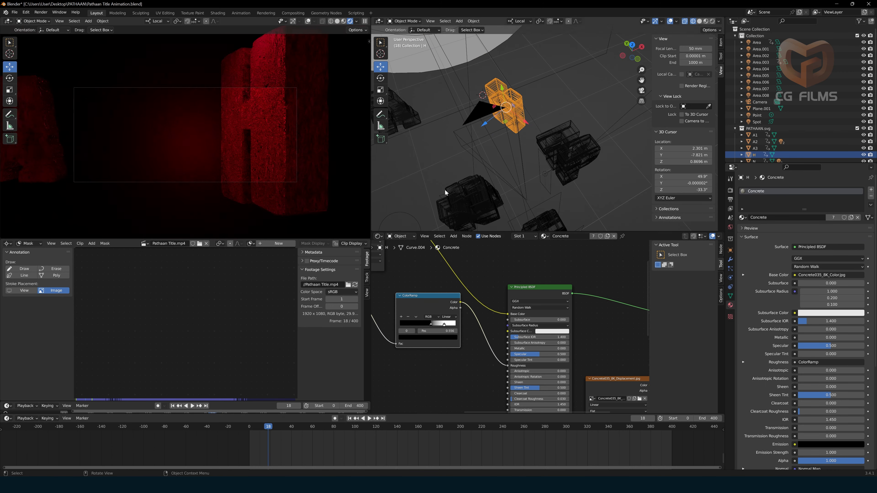
pyautogui.scroll(-4, 445, 192)
pyautogui.moveTo(445, 192); pyautogui.dragTo(524, 198, button='middle')
pyautogui.scroll(-5, 534, 150)
pyautogui.click(536, 153)
pyautogui.press('Delete')
pyautogui.scroll(5, 546, 136)
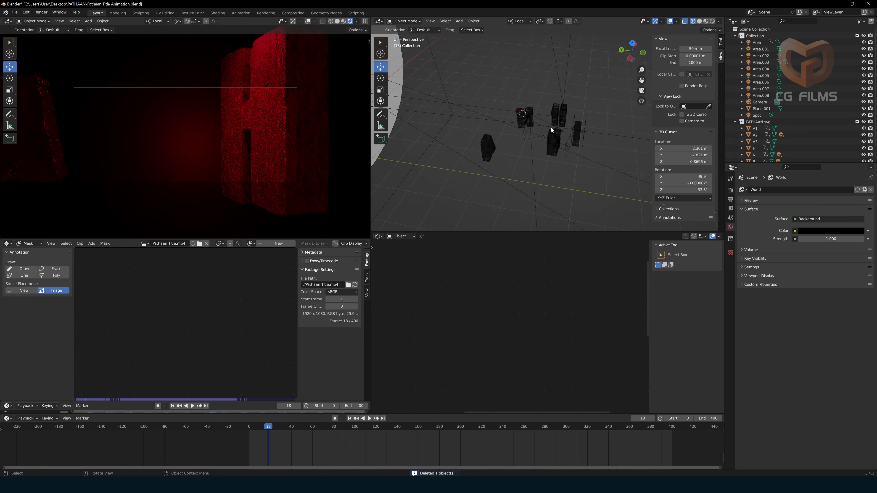
# Delete the point light near the letters
pyautogui.moveTo(550, 126)
pyautogui.mouseDown(button='middle')
pyautogui.moveTo(508, 154)
pyautogui.moveTo(554, 116)
pyautogui.mouseUp(button='middle')
pyautogui.click(557, 114)
pyautogui.click(557, 113)
pyautogui.press('Delete')
# Try adding an area light at the 3D cursor near letter H, and undo it
pyautogui.moveTo(542, 166); pyautogui.dragTo(524, 260, button='middle')
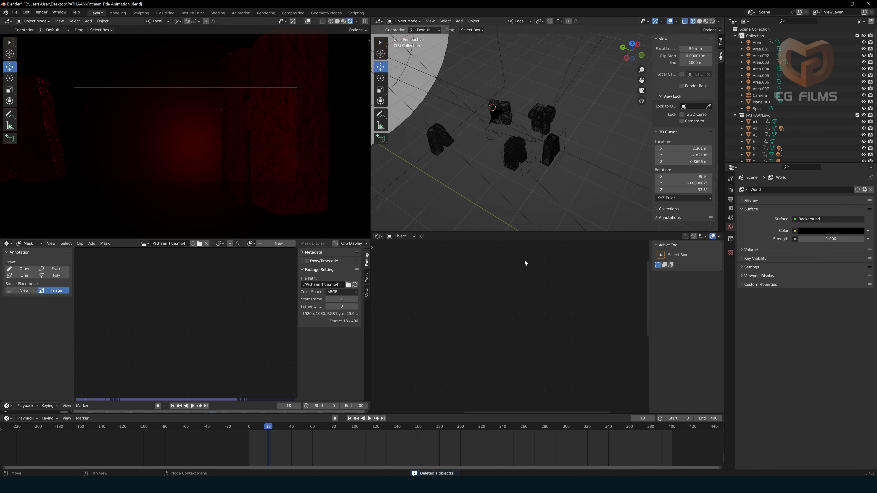
pyautogui.hotkey('shift', 'a')
pyautogui.click(537, 140)
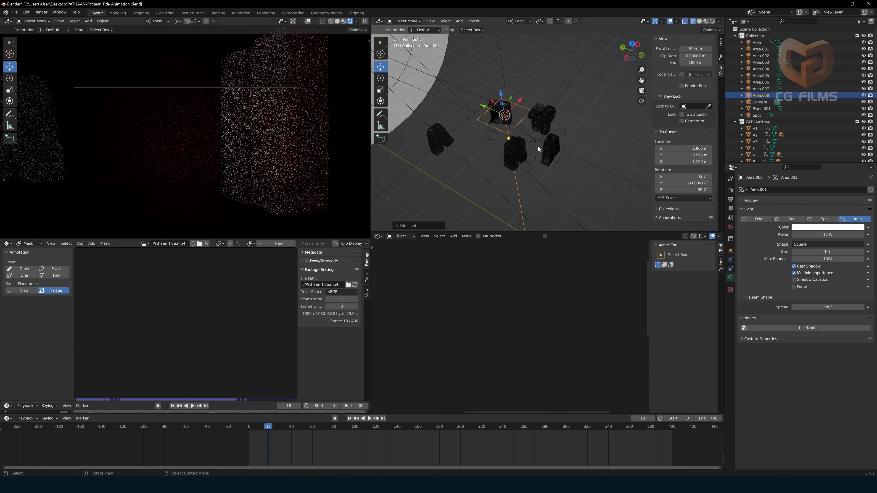
pyautogui.moveTo(538, 146)
pyautogui.mouseDown(button='middle')
pyautogui.moveTo(556, 151)
pyautogui.moveTo(479, 164)
pyautogui.moveTo(542, 133)
pyautogui.mouseUp(button='middle')
pyautogui.hotkey('ctrl', 'z')
# Place the 3D cursor beside letter H, add an area light there, and rotate it 90° on X
pyautogui.scroll(5, 478, 164)
pyautogui.keyDown('shift'); pyautogui.rightClick(587, 119); pyautogui.keyUp('shift')
pyautogui.moveTo(606, 111); pyautogui.dragTo(568, 105, button='middle')
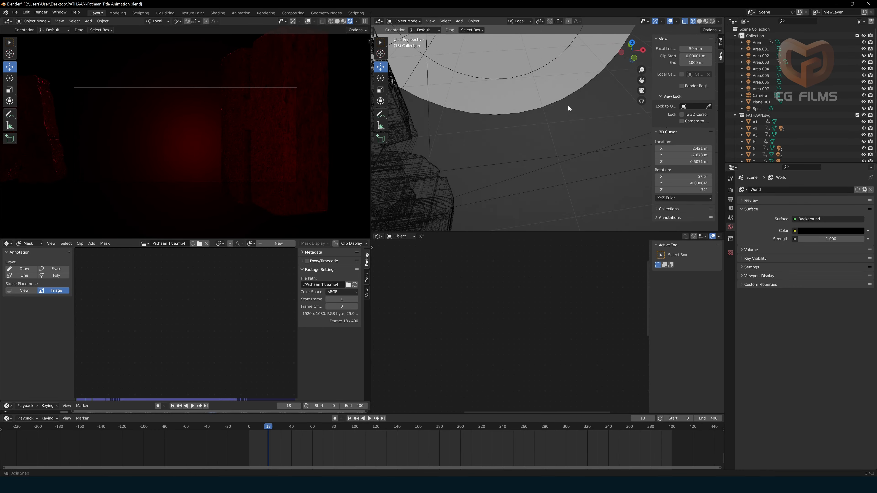
pyautogui.scroll(-5, 552, 118)
pyautogui.hotkey('shift', 'a')
pyautogui.moveTo(518, 134)
pyautogui.click(554, 156)
pyautogui.press('r')
pyautogui.press('9')
pyautogui.press('0')
pyautogui.press('x')
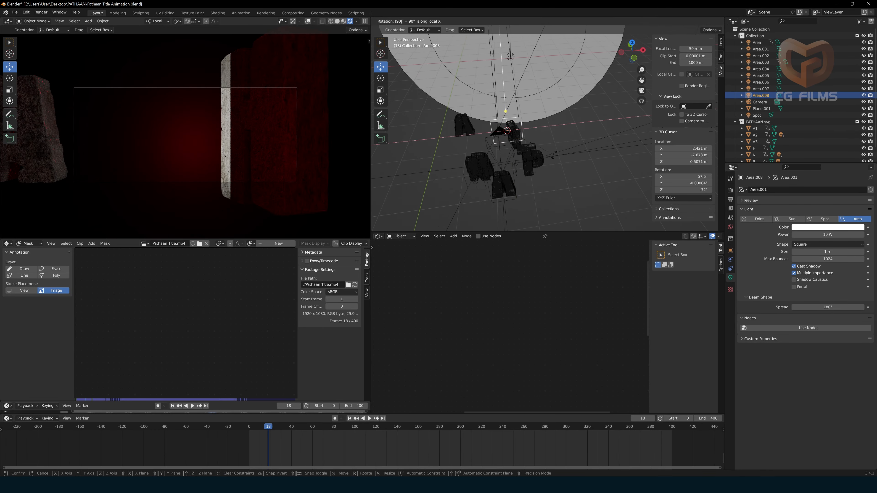
pyautogui.press('Return')
# From the top view, turn the new area light to face letter H, move it away from the letter, and scale it
pyautogui.scroll(5, 479, 175)
pyautogui.press('KP_7')
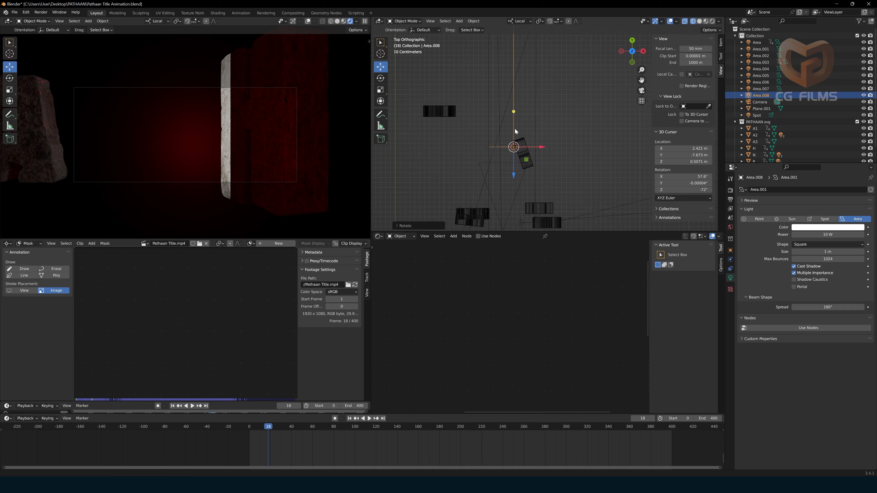
pyautogui.press('r')
pyautogui.click(501, 212)
pyautogui.press('g')
pyautogui.press('z')
pyautogui.click(511, 174)
pyautogui.moveTo(509, 179); pyautogui.dragTo(514, 189)
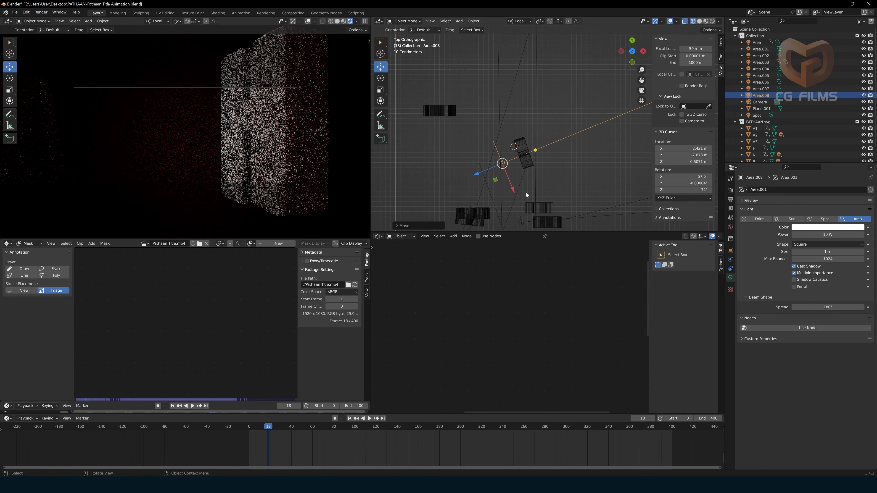
pyautogui.press('s')
pyautogui.click(512, 178)
# Colour letter H's area light red and raise it above the letter
pyautogui.click(830, 227)
pyautogui.click(833, 188)
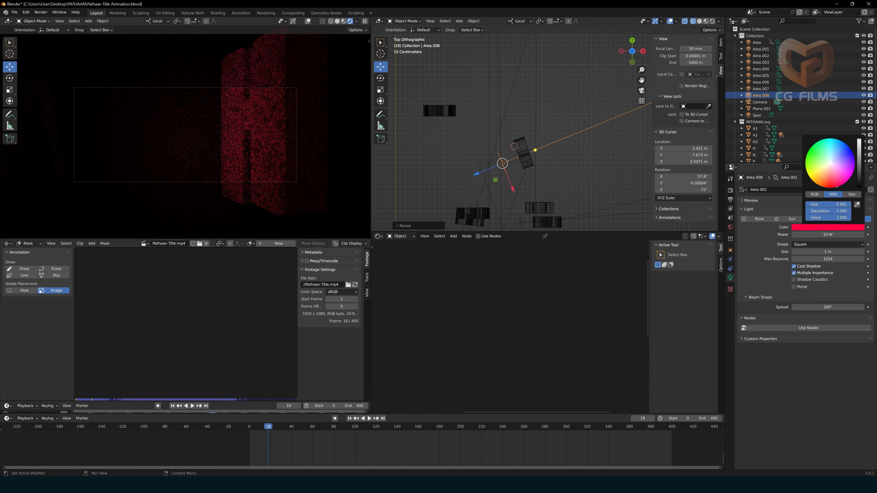
pyautogui.moveTo(475, 175)
pyautogui.mouseDown()
pyautogui.moveTo(446, 187)
pyautogui.moveTo(478, 174)
pyautogui.mouseUp()
pyautogui.moveTo(489, 173); pyautogui.dragTo(549, 121, button='middle')
pyautogui.moveTo(559, 98); pyautogui.dragTo(559, 59)
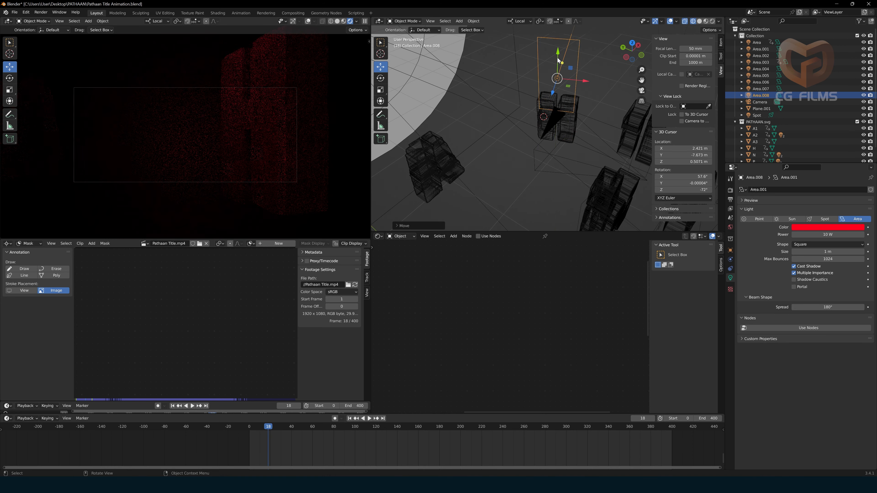
# Tilt the area light down toward letter H, resize it, and stretch it along its local X axis
pyautogui.moveTo(558, 60); pyautogui.dragTo(520, 74, button='middle')
pyautogui.click(380, 78)
pyautogui.moveTo(496, 80); pyautogui.dragTo(525, 55)
pyautogui.press('s')
pyautogui.click(565, 137)
pyautogui.press('s')
pyautogui.press('x')
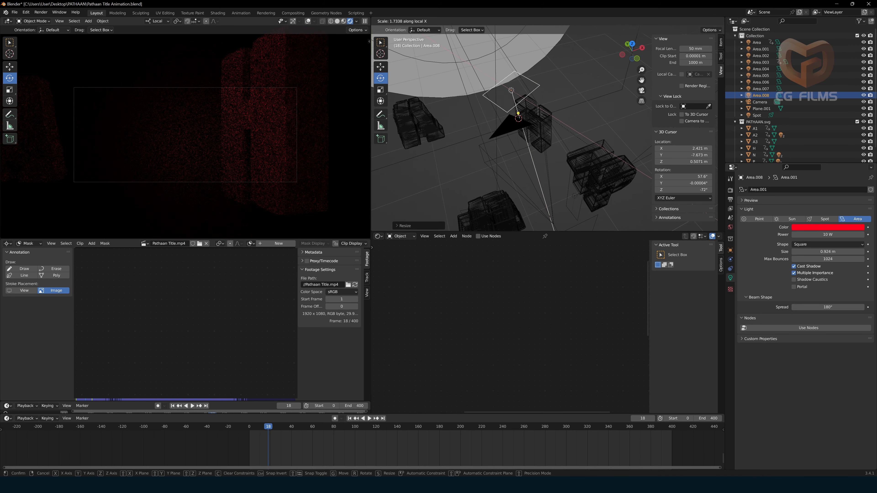
pyautogui.click(570, 127)
# Move the area light to the far end of letter H and set its power to 28.6 W
pyautogui.moveTo(828, 235)
pyautogui.mouseDown()
pyautogui.moveTo(797, 234)
pyautogui.moveTo(811, 235)
pyautogui.mouseUp()
pyautogui.moveTo(509, 107); pyautogui.dragTo(492, 125, button='middle')
pyautogui.click(380, 67)
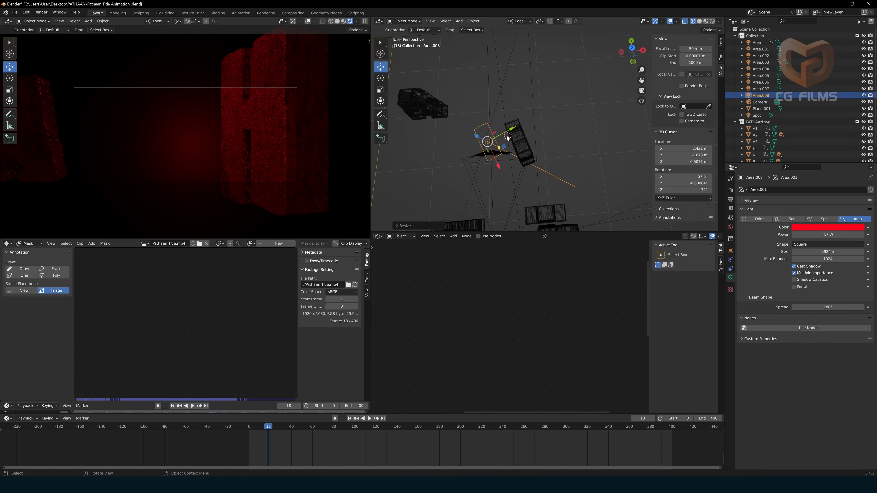
pyautogui.moveTo(512, 128); pyautogui.dragTo(549, 120)
pyautogui.moveTo(818, 234); pyautogui.dragTo(853, 234)
pyautogui.moveTo(543, 112); pyautogui.dragTo(535, 117)
# At frame 12, rotate the area light freely and move it so that it shines across letter H's surface
pyautogui.click(262, 429)
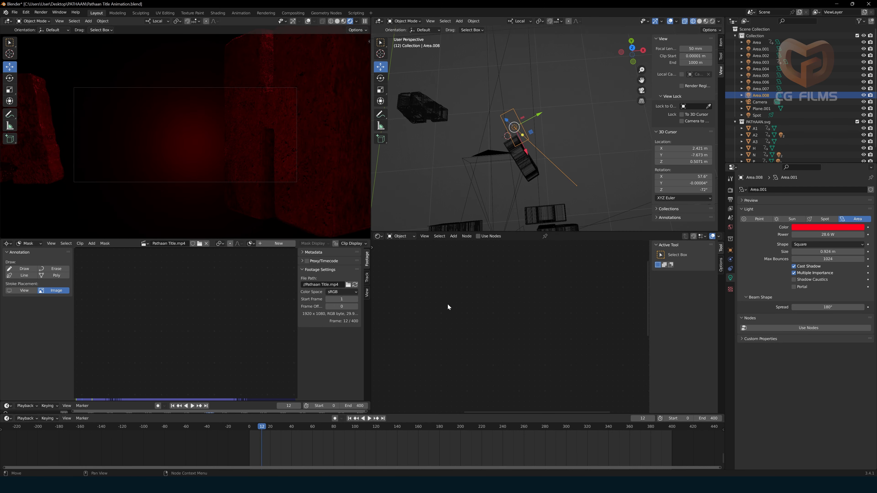
pyautogui.moveTo(524, 137); pyautogui.dragTo(429, 103, button='middle')
pyautogui.hotkey('shift', 'space')
pyautogui.press('r')
pyautogui.moveTo(456, 147); pyautogui.dragTo(487, 157)
pyautogui.moveTo(494, 160); pyautogui.dragTo(547, 169, button='middle')
pyautogui.hotkey('shift', 'space')
pyautogui.press('g')
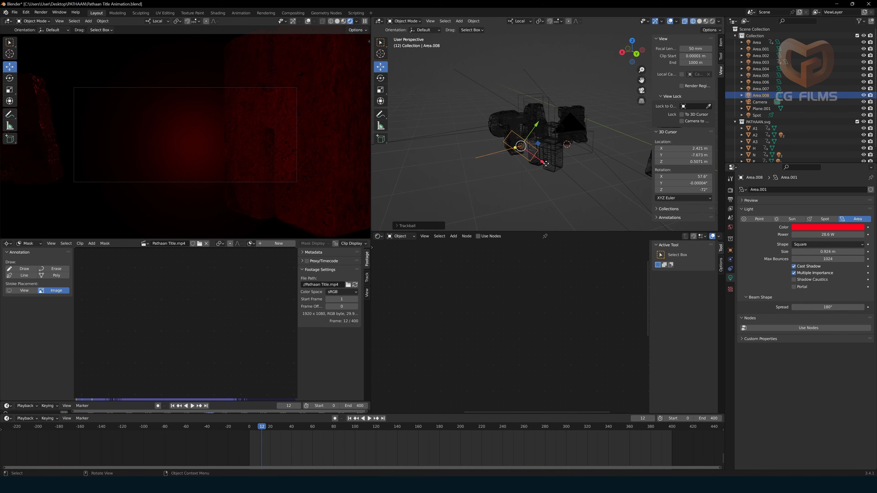
pyautogui.moveTo(540, 130); pyautogui.dragTo(580, 162)
pyautogui.moveTo(579, 162); pyautogui.dragTo(499, 158, button='middle')
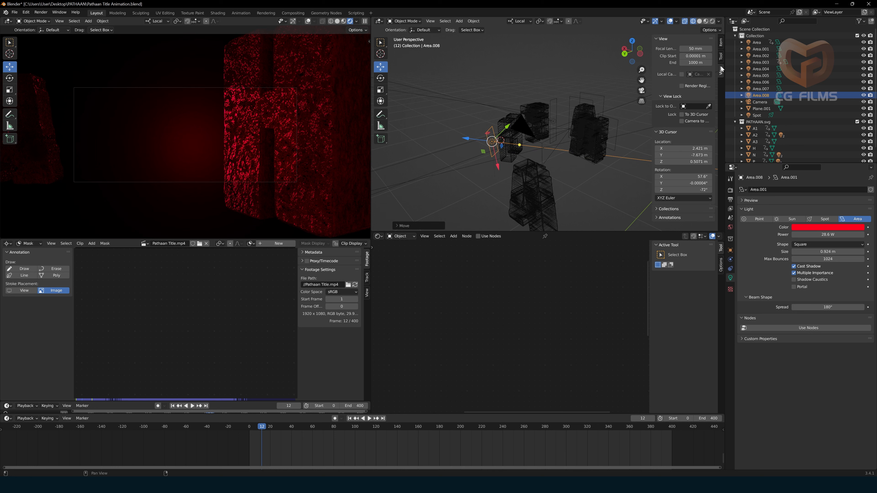
# Reset the rotation of letter H's area light to 0° on X, Y and Z
pyautogui.click(721, 43)
pyautogui.click(676, 82)
pyautogui.write('0')
pyautogui.press('Return')
pyautogui.click(676, 89)
pyautogui.write('0')
pyautogui.click(676, 82)
pyautogui.write('0')
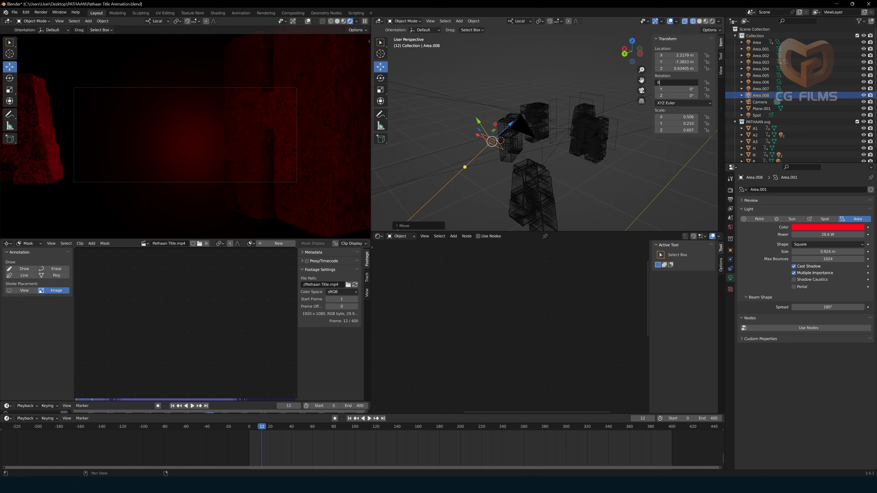
pyautogui.press('Return')
# Move letter H's area light to about X 2.57 m, Y -7.70 m, and rotate it to -15.5° on Z and 90° on X
pyautogui.keyDown('shift'); pyautogui.moveTo(553, 149); pyautogui.dragTo(565, 172, button='middle'); pyautogui.keyUp('shift')
pyautogui.moveTo(487, 180); pyautogui.dragTo(484, 149)
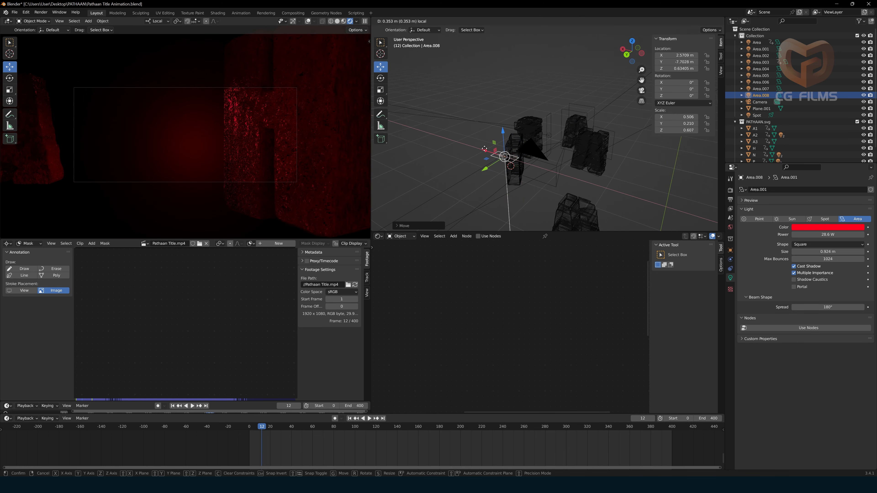
pyautogui.press('r')
pyautogui.click(565, 168)
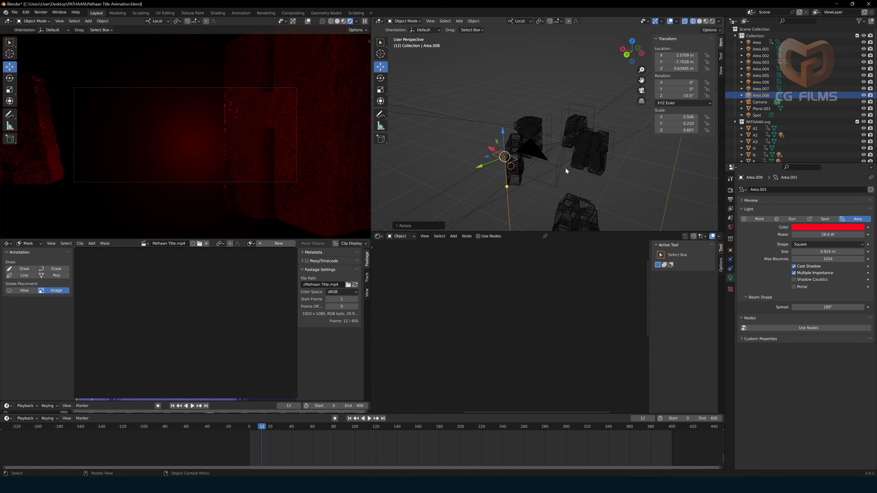
pyautogui.write('rx90')
pyautogui.press('Return')
pyautogui.press('Delete')
pyautogui.hotkey('ctrl', 'z')
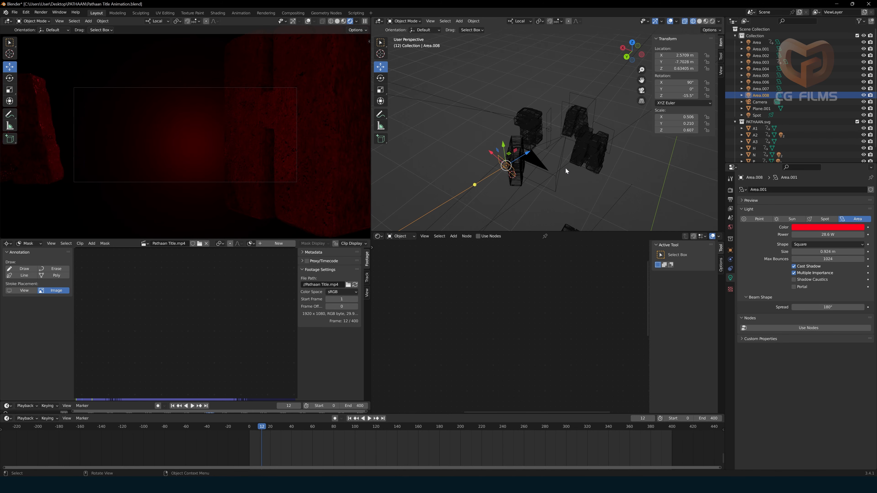
# Flip the area light to 270° on X, nudge it to about X 2.53 m, Y -7.69 m, and preview the opening frames
pyautogui.press('g')
pyautogui.moveTo(496, 157); pyautogui.dragTo(494, 156)
pyautogui.moveTo(261, 427); pyautogui.dragTo(248, 427)
pyautogui.press('space')
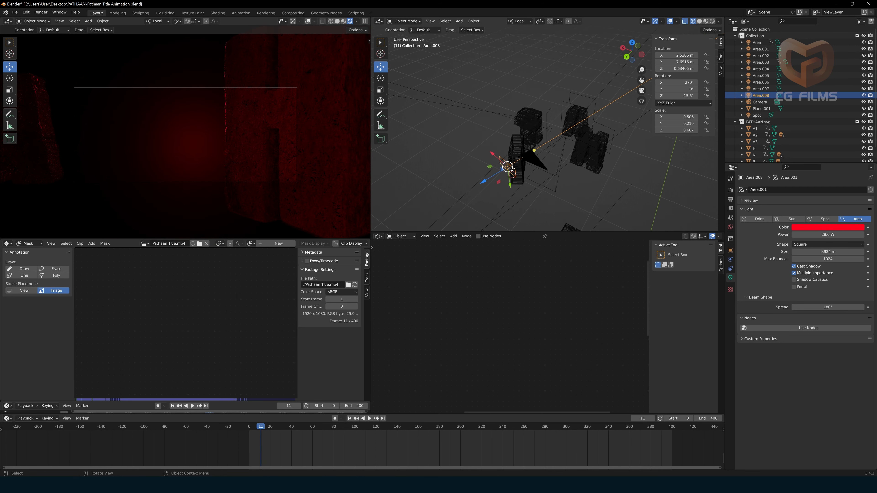
# Parent the red area light to letter H and check at frame 29 that it follows the letter
pyautogui.keyDown('shift'); pyautogui.click(512, 169); pyautogui.keyUp('shift')
pyautogui.hotkey('ctrl', 'p')
pyautogui.click(490, 167)
pyautogui.click(502, 161)
pyautogui.moveTo(269, 430); pyautogui.dragTo(281, 431)
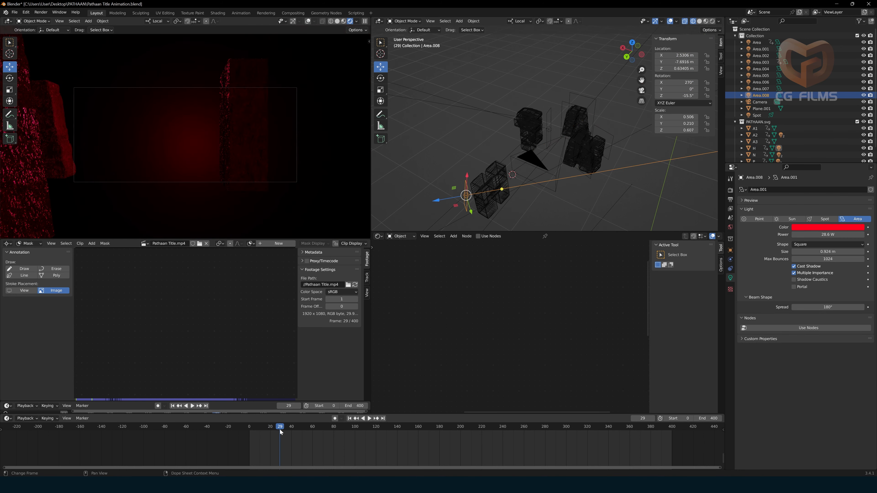
# Insert a location and rotation keyframe on letter H's area light and preview the motion
pyautogui.moveTo(471, 211); pyautogui.dragTo(478, 235)
pyautogui.scroll(-3, 510, 124)
pyautogui.hotkey('ctrl', 'z')
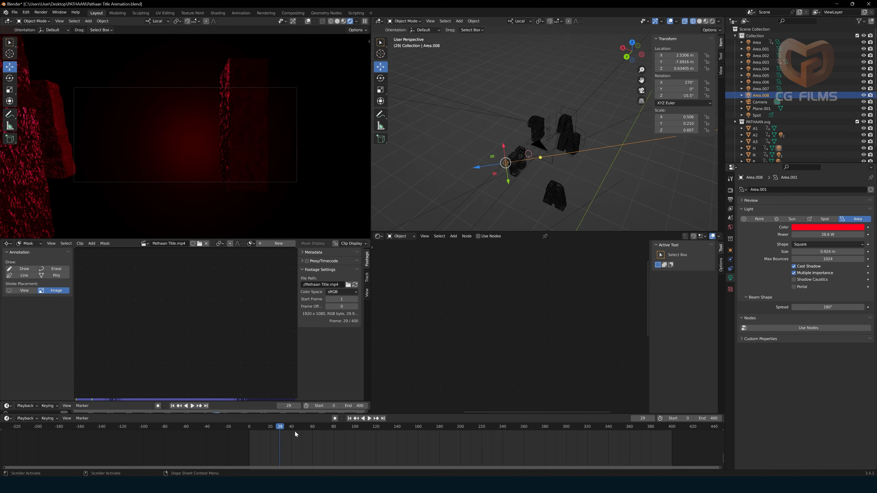
pyautogui.press('i')
pyautogui.click(529, 159)
pyautogui.click(279, 429)
pyautogui.press('space')
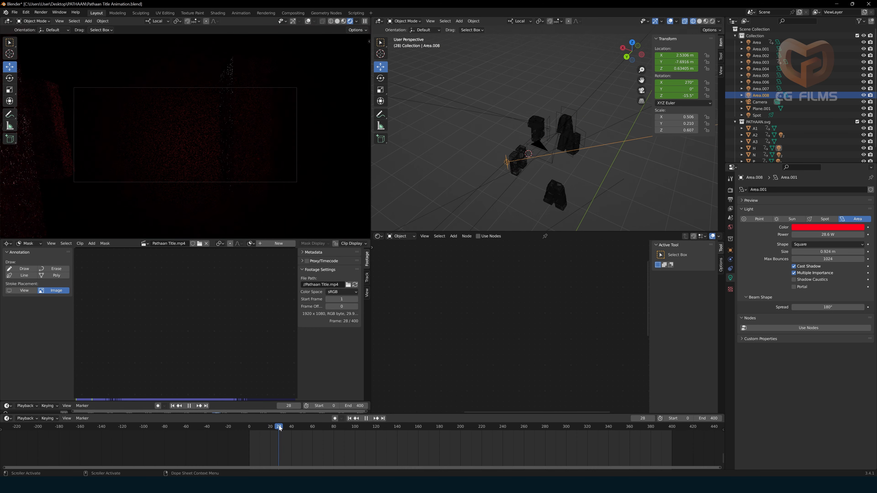
# At frame 22, turn letter H's area light to 89.3° on Z, move it to about X 1.36 m, Y -8.13 m, and keyframe it
pyautogui.press('space')
pyautogui.press('r')
pyautogui.press('y')
pyautogui.press('y')
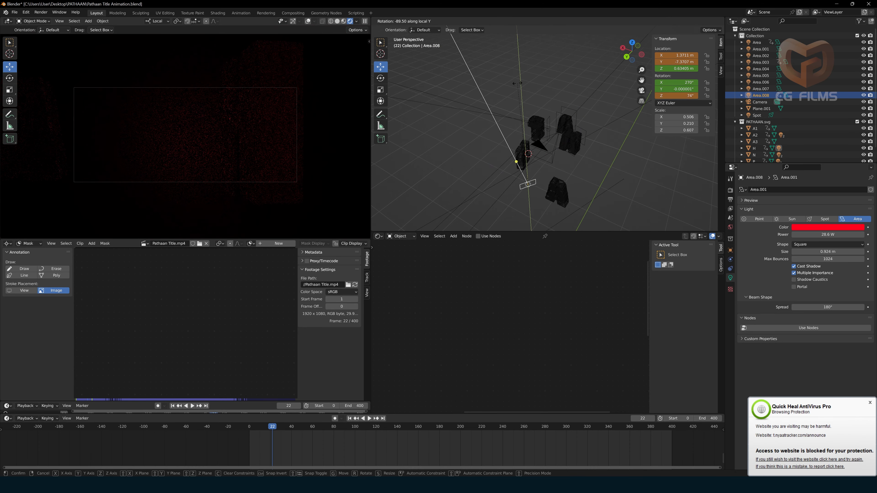
pyautogui.click(497, 91)
pyautogui.moveTo(505, 198); pyautogui.dragTo(525, 185)
pyautogui.press('i')
pyautogui.click(588, 193)
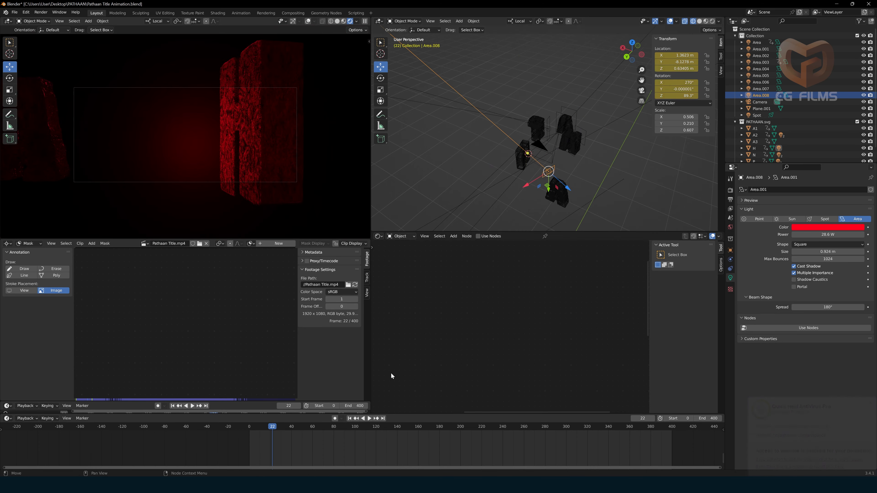
pyautogui.click(251, 428)
pyautogui.press('space')
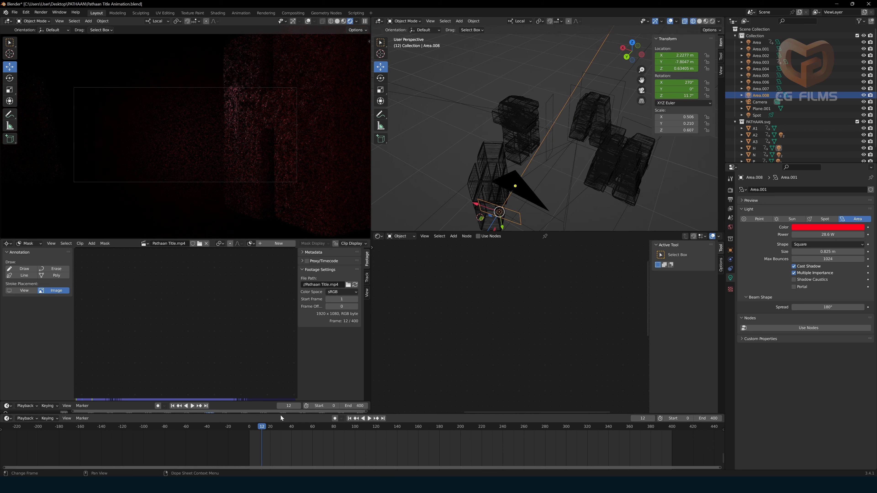
pyautogui.press('space')
# At frame 50, move letter H's area light to about X 3.00 m, Y -7.22 m, rotate it to 294° on Z, and keyframe it
pyautogui.moveTo(263, 429); pyautogui.dragTo(268, 429)
pyautogui.scroll(-3, 468, 169)
pyautogui.moveTo(509, 201); pyautogui.dragTo(441, 204)
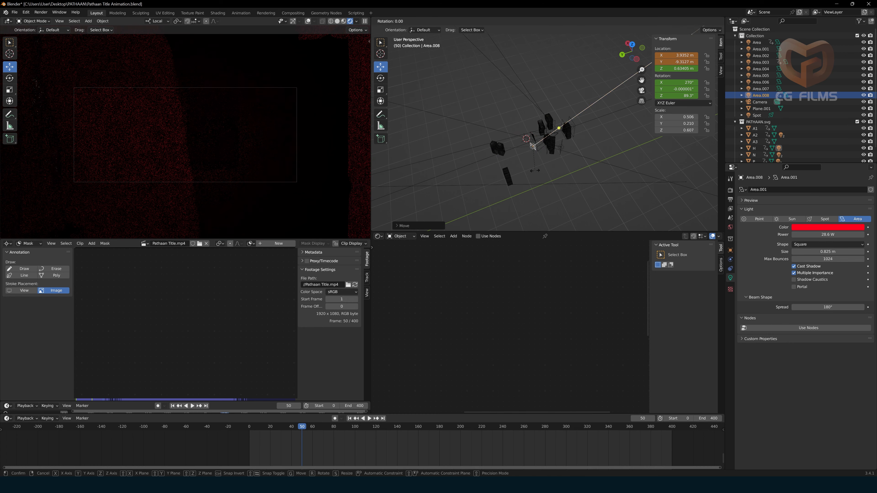
pyautogui.press('r')
pyautogui.press('y')
pyautogui.click(474, 202)
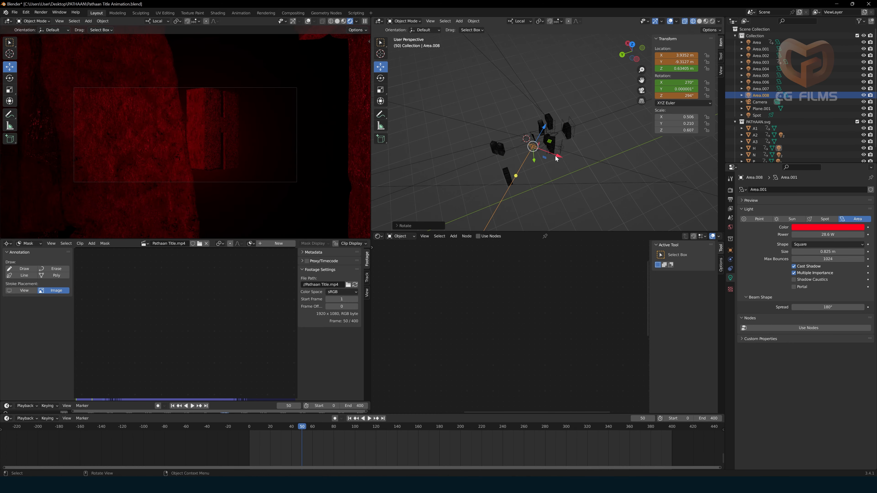
pyautogui.moveTo(552, 156); pyautogui.dragTo(513, 140)
pyautogui.press('i')
pyautogui.click(513, 143)
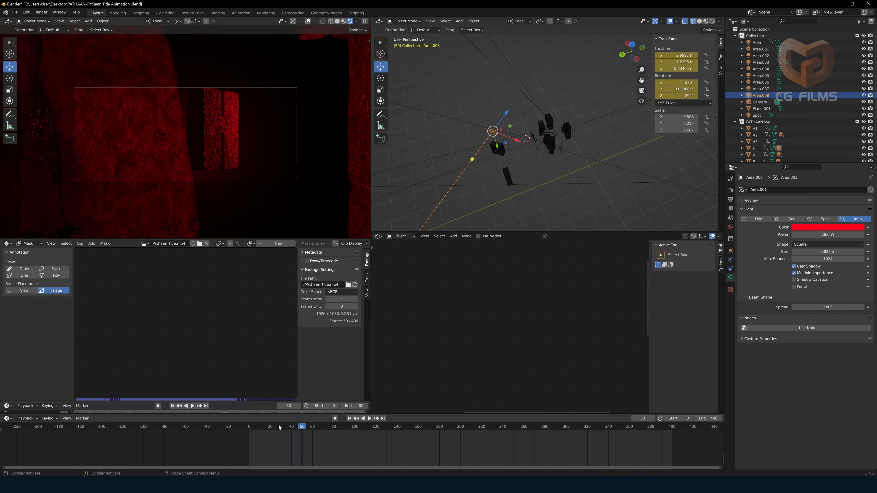
# Scrub through the animation to frame 121 and run a test render of that frame
pyautogui.moveTo(297, 427)
pyautogui.mouseDown()
pyautogui.moveTo(272, 427)
pyautogui.moveTo(313, 427)
pyautogui.mouseUp()
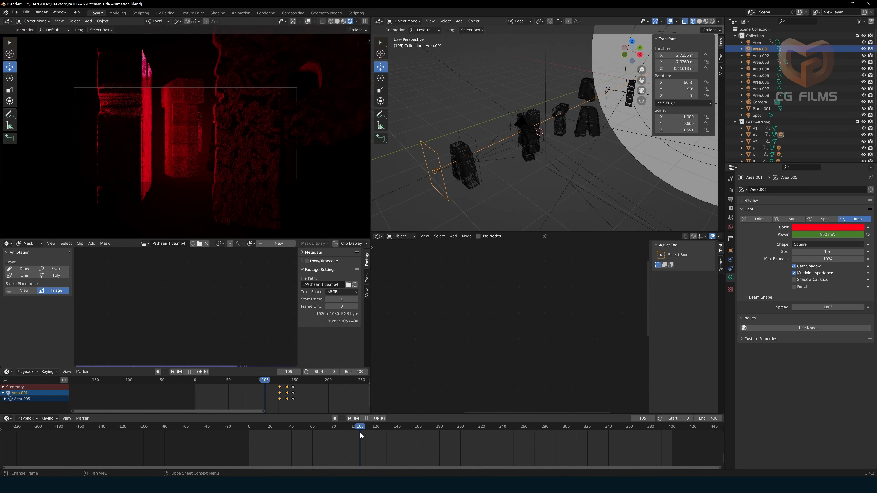
pyautogui.moveTo(360, 434); pyautogui.dragTo(374, 429)
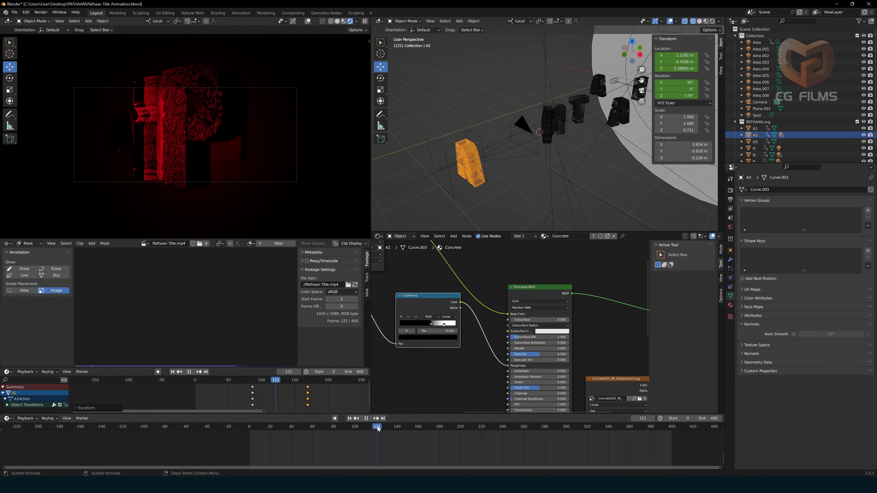
pyautogui.press('F12')
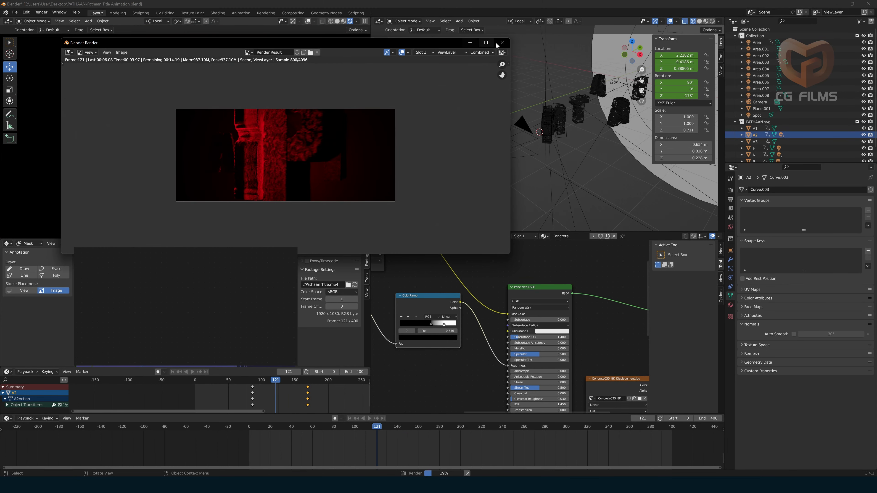
pyautogui.click(502, 42)
pyautogui.moveTo(456, 208); pyautogui.dragTo(573, 161, button='middle')
pyautogui.scroll(3, 572, 162)
pyautogui.click(569, 165)
pyautogui.click(567, 166)
pyautogui.moveTo(530, 152); pyautogui.dragTo(545, 160)
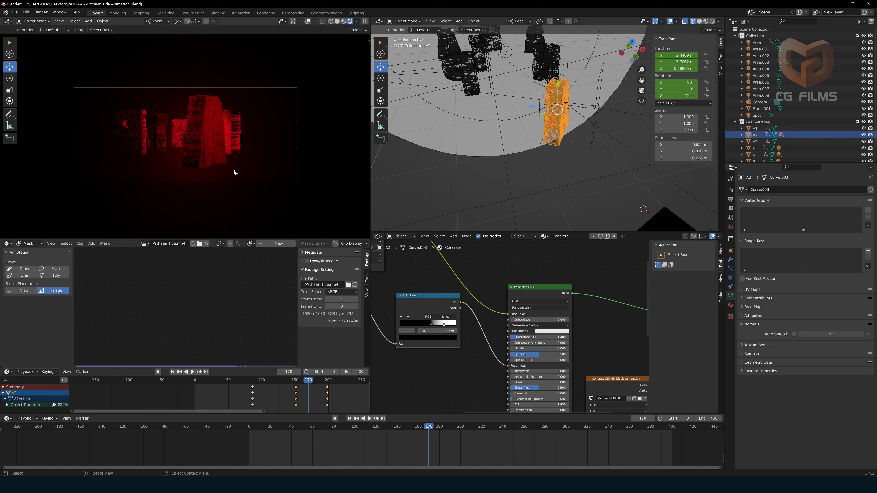
# Select the area light above the letters, check its effect by toggling its visibility, and keyframe its 500 W power at frame 149
pyautogui.moveTo(508, 55); pyautogui.dragTo(534, 138, button='middle')
pyautogui.click(536, 138)
pyautogui.click(864, 42)
pyautogui.click(864, 42)
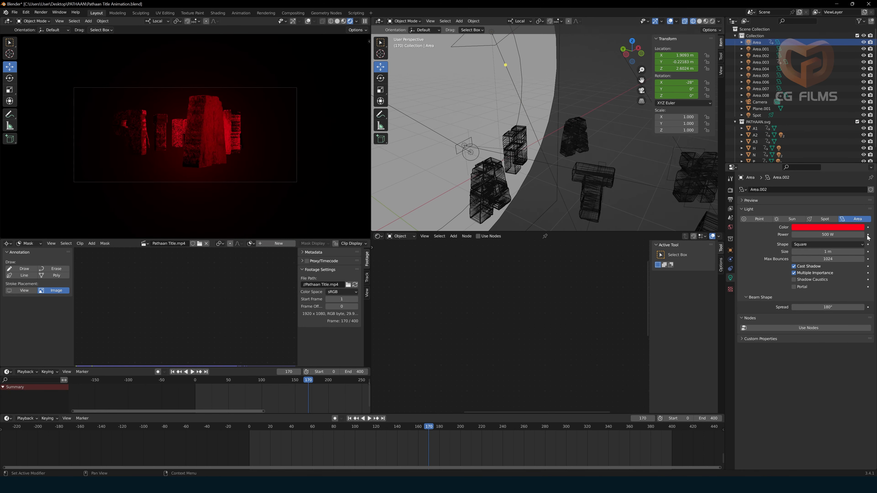
pyautogui.moveTo(428, 427); pyautogui.dragTo(407, 426)
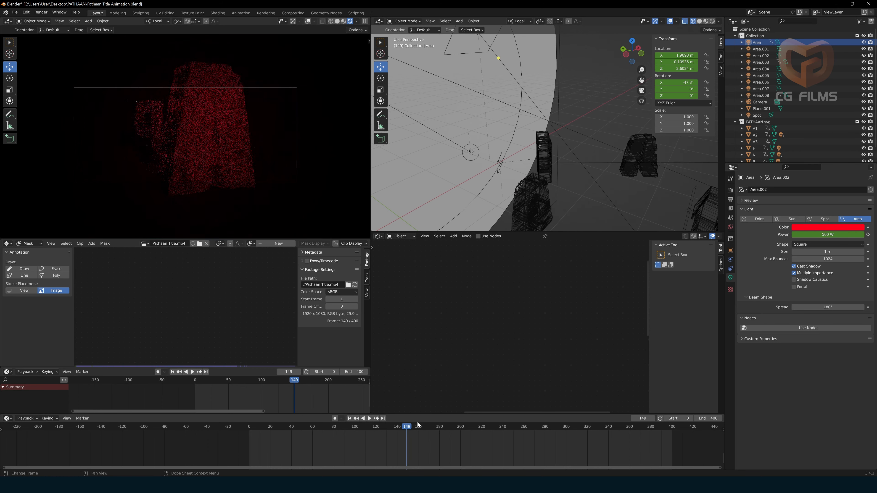
pyautogui.scroll(-3, 497, 90)
pyautogui.click(504, 69)
# At frame 170, set and keyframe the overhead area light's power at 5 W, and play the animation
pyautogui.moveTo(294, 380); pyautogui.dragTo(308, 380)
pyautogui.moveTo(827, 234); pyautogui.dragTo(811, 235)
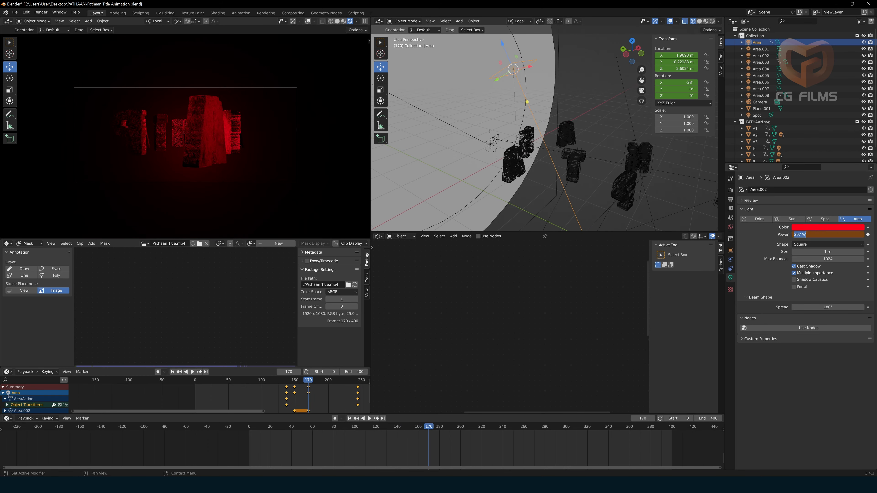
pyautogui.write('2')
pyautogui.press('Return')
pyautogui.moveTo(298, 381); pyautogui.dragTo(308, 383)
pyautogui.click(868, 234)
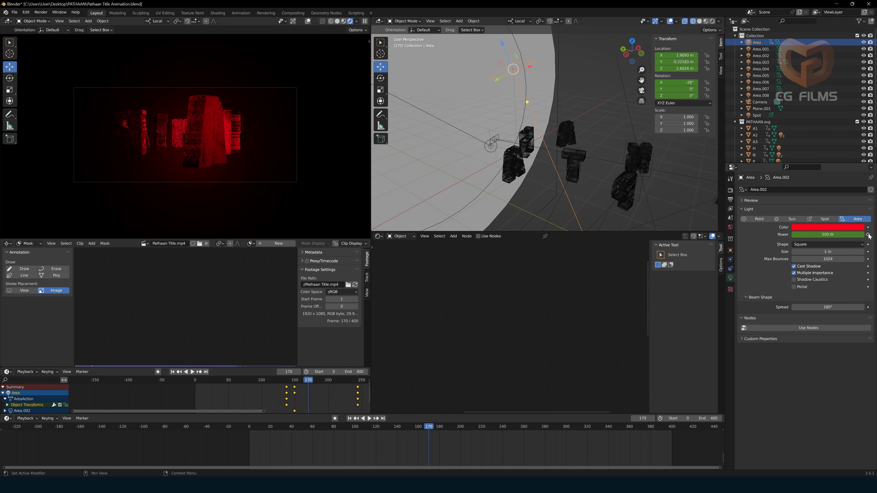
pyautogui.write('5')
pyautogui.press('Return')
pyautogui.press('space')
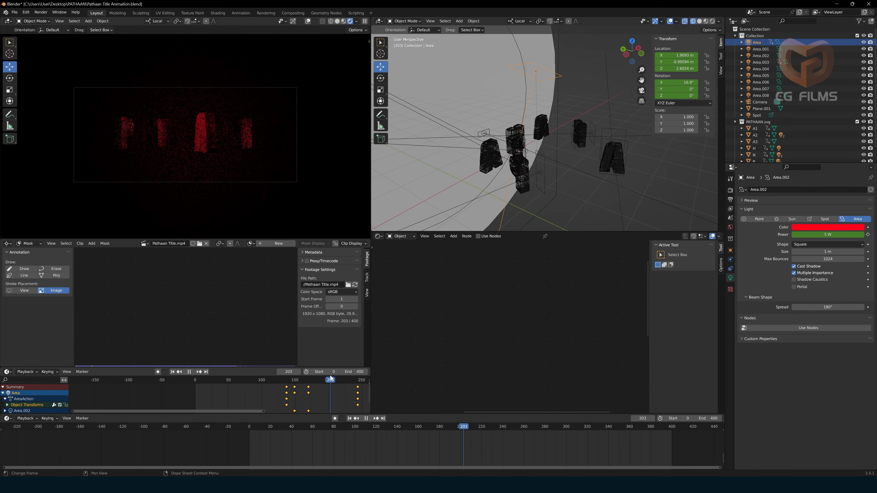
# Try to keyframe the overhead area light's power at 500 W on frame 201 and check the neighbouring frames
pyautogui.press('space')
pyautogui.moveTo(342, 374); pyautogui.dragTo(329, 373)
pyautogui.click(868, 235)
pyautogui.write('50')
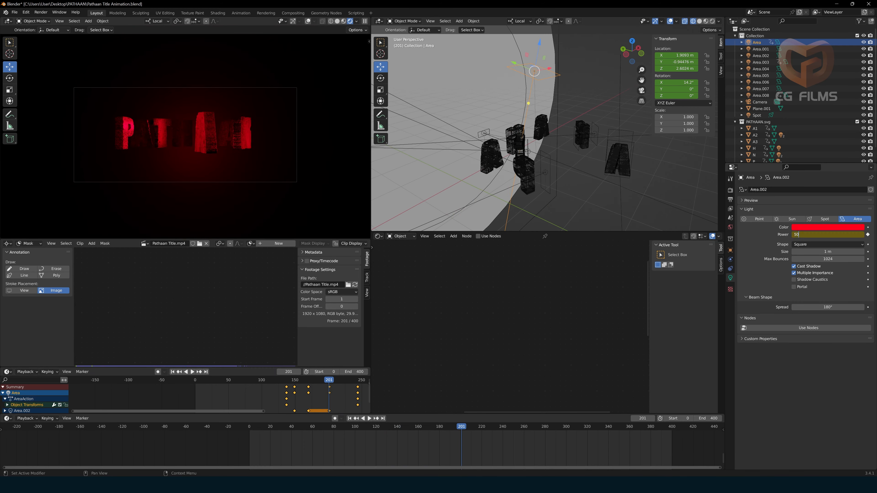
pyautogui.write('0')
pyautogui.press('Return')
pyautogui.press('Right')
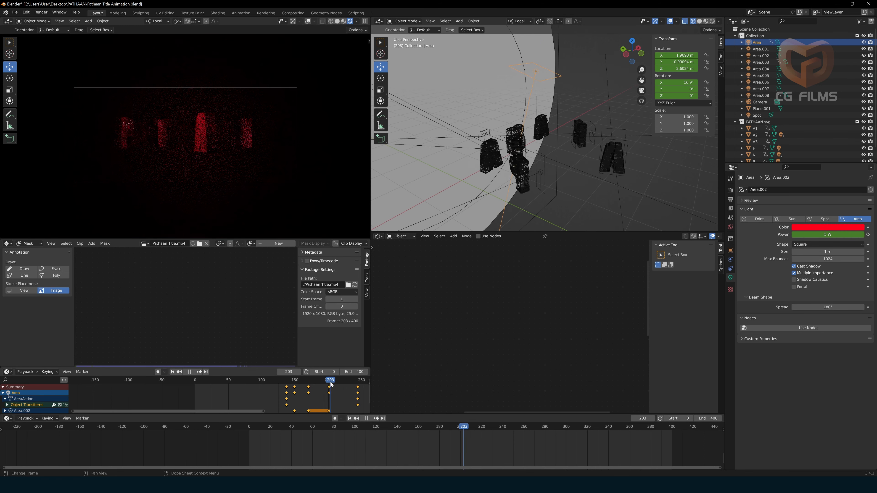
pyautogui.press('Left')
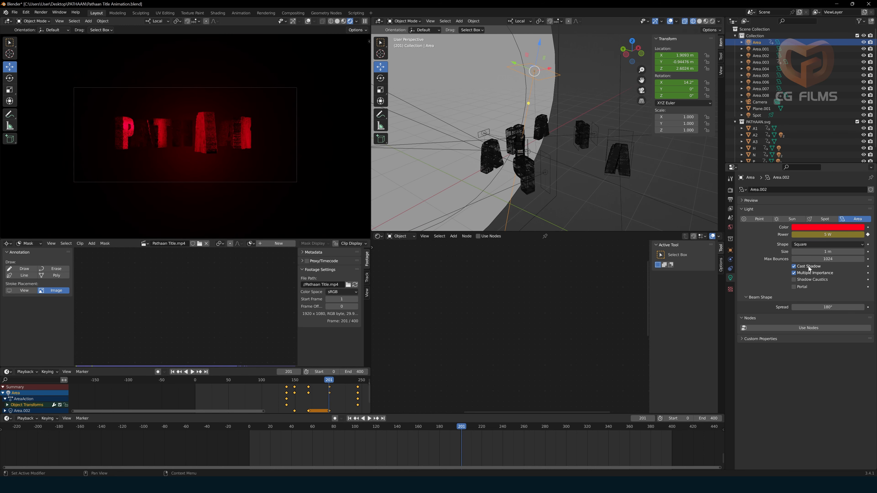
# Set the overhead area light's power to 500 W at frame 201, keyframe it, and scrub back to check the fade
pyautogui.moveTo(81, 414); pyautogui.dragTo(93, 425)
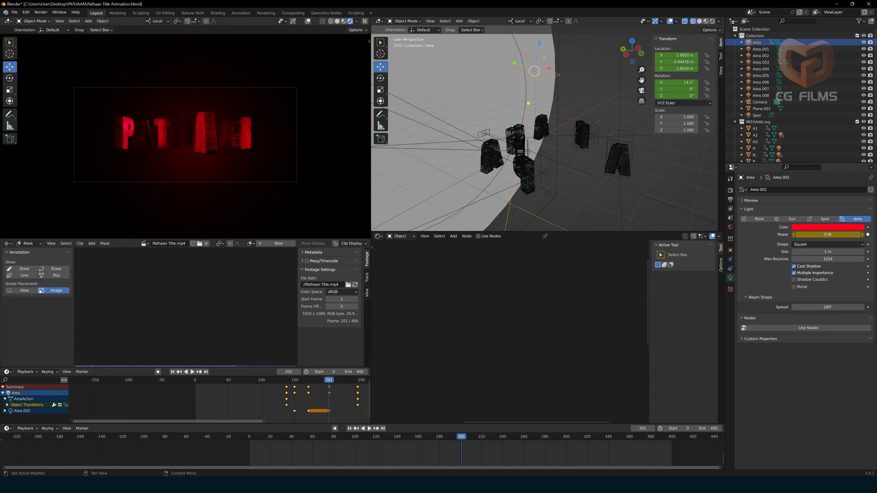
pyautogui.doubleClick(827, 235)
pyautogui.write('500')
pyautogui.press('Return')
pyautogui.press('i')
pyautogui.moveTo(328, 381)
pyautogui.mouseDown()
pyautogui.moveTo(299, 385)
pyautogui.moveTo(327, 385)
pyautogui.moveTo(314, 385)
pyautogui.mouseUp()
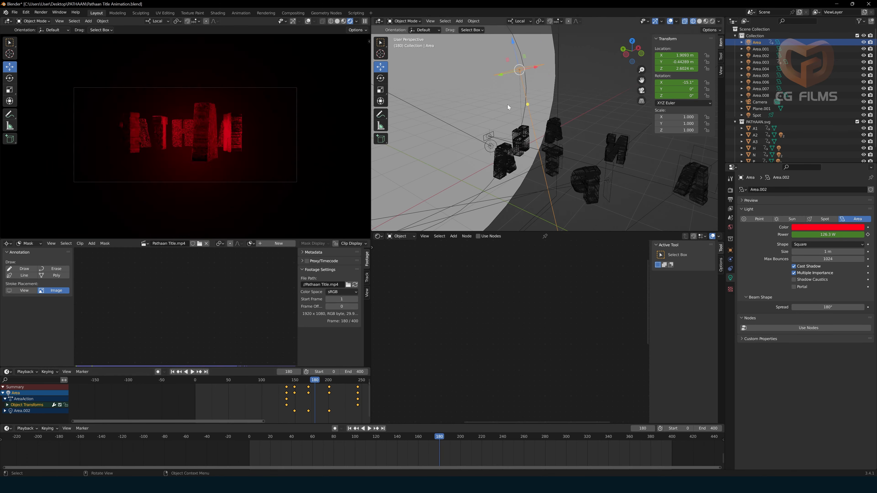